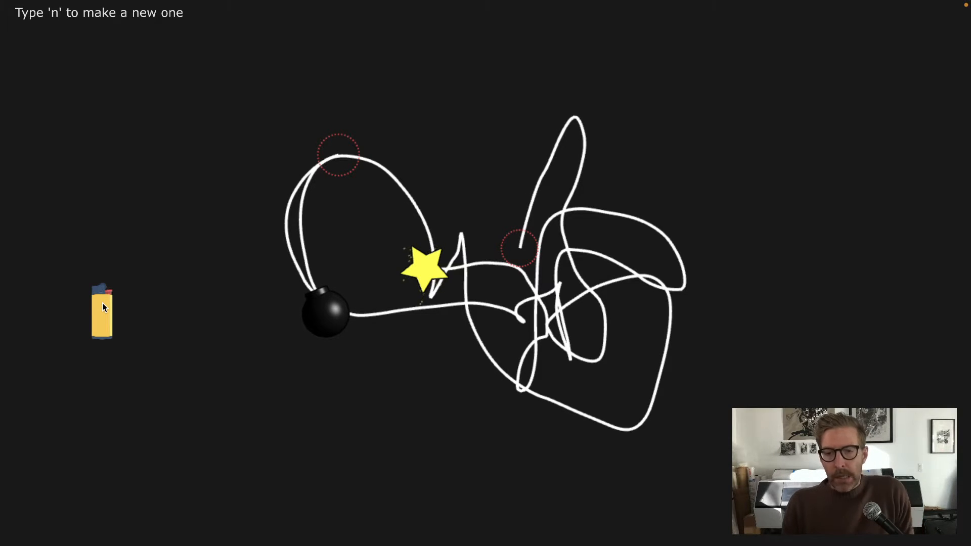
- Carry the lighter around the scene and hold it at the fuse end atop the loop
{"action": "left_click_drag", "start_coordinate": [102, 303], "coordinate": [155, 253]}
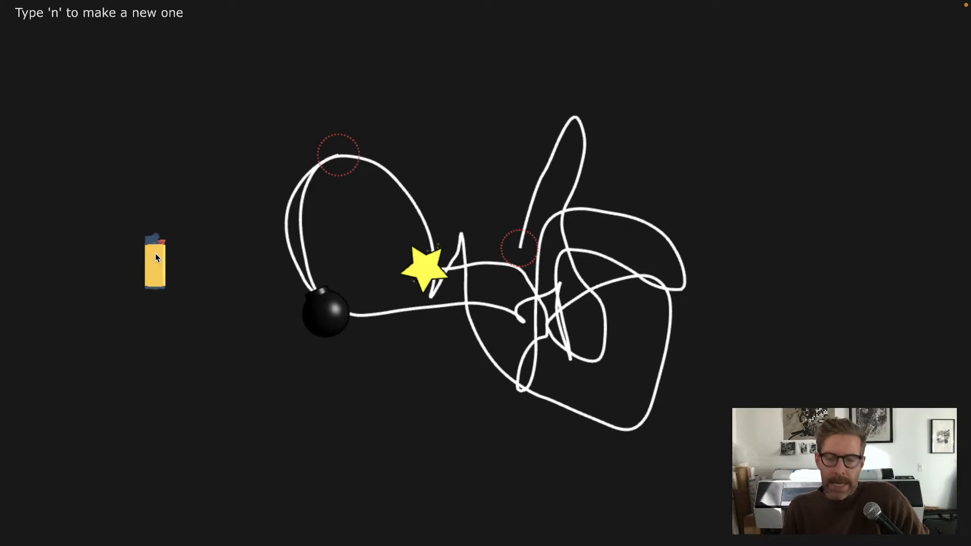
{"action": "mouse_move", "coordinate": [155, 254]}
{"action": "left_mouse_down"}
{"action": "mouse_move", "coordinate": [216, 279]}
{"action": "mouse_move", "coordinate": [736, 199]}
{"action": "left_mouse_up"}
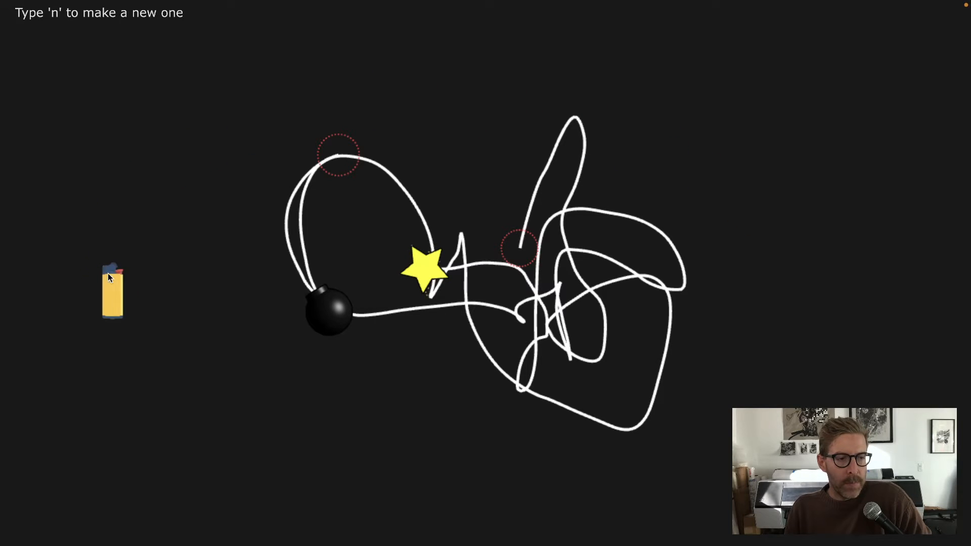
{"action": "mouse_move", "coordinate": [108, 273]}
{"action": "left_mouse_down"}
{"action": "mouse_move", "coordinate": [793, 175]}
{"action": "mouse_move", "coordinate": [631, 106]}
{"action": "left_mouse_up"}
{"action": "left_click_drag", "start_coordinate": [689, 139], "coordinate": [689, 144]}
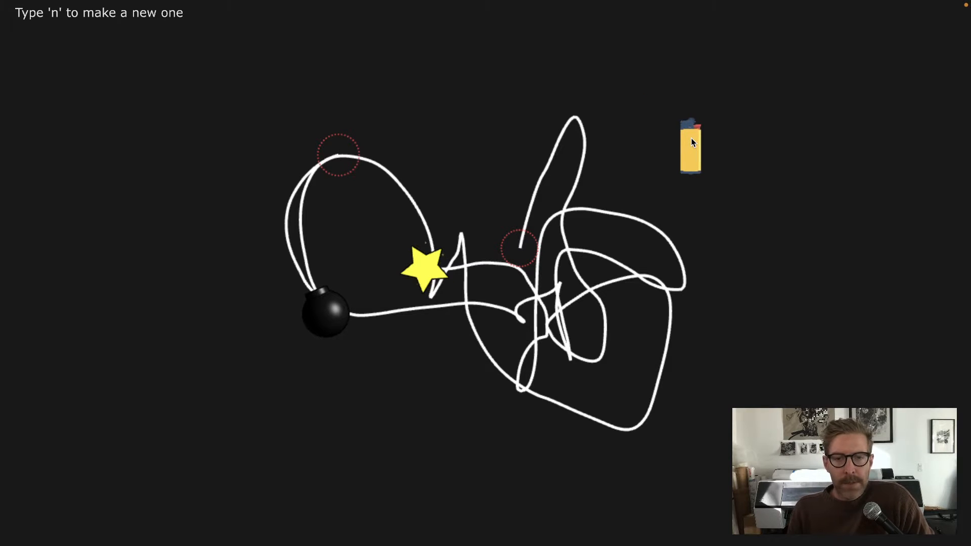
{"action": "left_click_drag", "start_coordinate": [688, 142], "coordinate": [477, 109]}
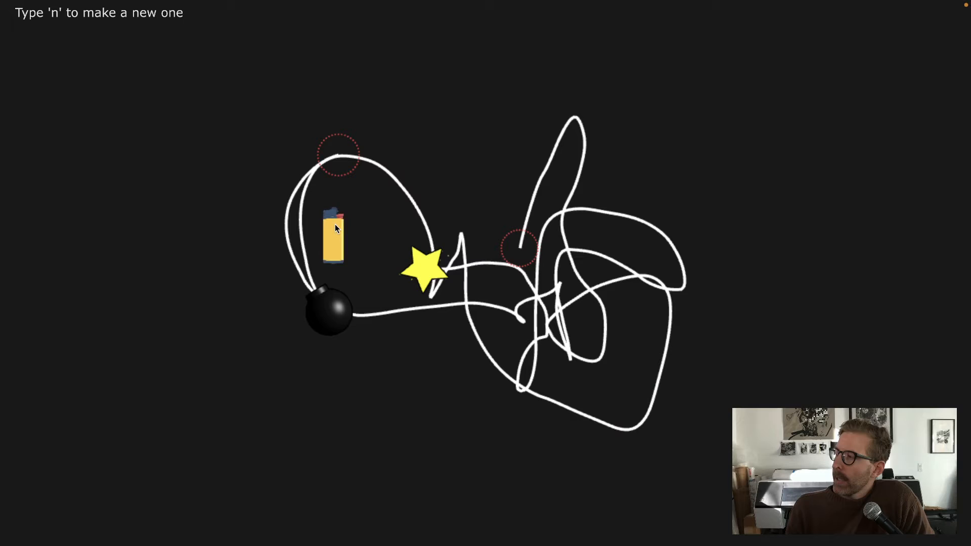
{"action": "left_click_drag", "start_coordinate": [330, 226], "coordinate": [340, 173]}
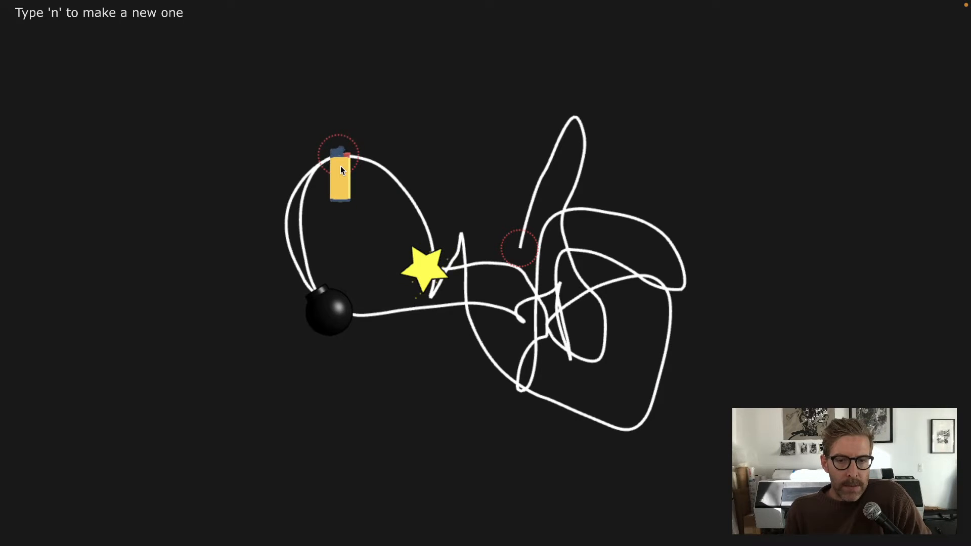
- Hold the lighter at the second fuse end, then bring it back near the star
{"action": "mouse_move", "coordinate": [340, 166]}
{"action": "left_mouse_down"}
{"action": "mouse_move", "coordinate": [359, 200]}
{"action": "mouse_move", "coordinate": [540, 266]}
{"action": "left_mouse_up"}
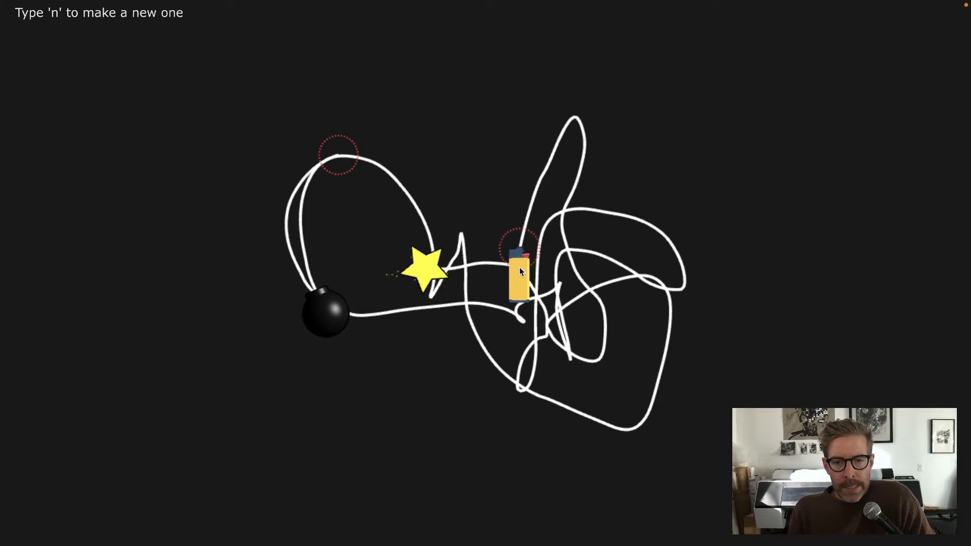
{"action": "left_click_drag", "start_coordinate": [520, 267], "coordinate": [519, 262]}
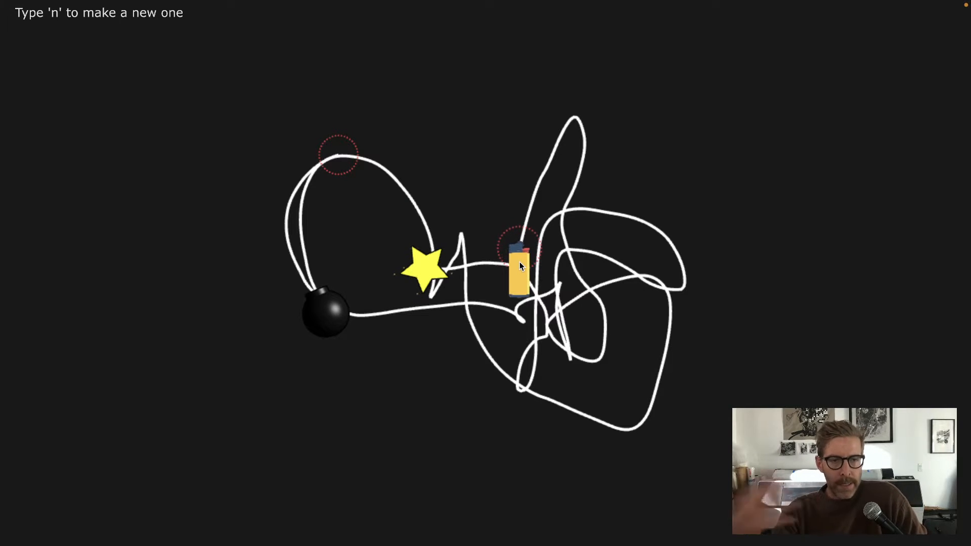
{"action": "mouse_move", "coordinate": [519, 262]}
{"action": "left_mouse_down"}
{"action": "mouse_move", "coordinate": [454, 130]}
{"action": "mouse_move", "coordinate": [435, 181]}
{"action": "mouse_move", "coordinate": [444, 178]}
{"action": "left_mouse_up"}
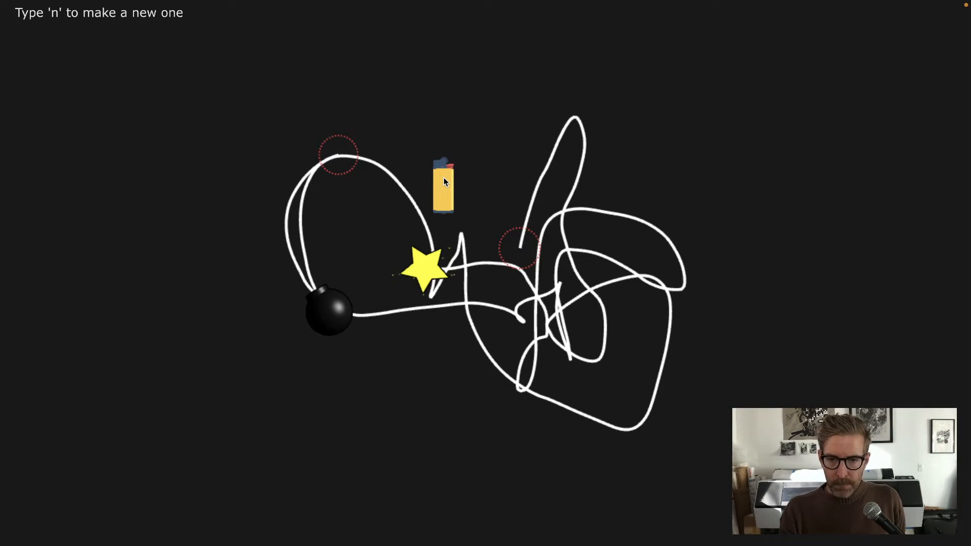
{"action": "mouse_move", "coordinate": [443, 177]}
{"action": "left_mouse_down"}
{"action": "mouse_move", "coordinate": [431, 164]}
{"action": "mouse_move", "coordinate": [495, 148]}
{"action": "mouse_move", "coordinate": [441, 163]}
{"action": "left_mouse_up"}
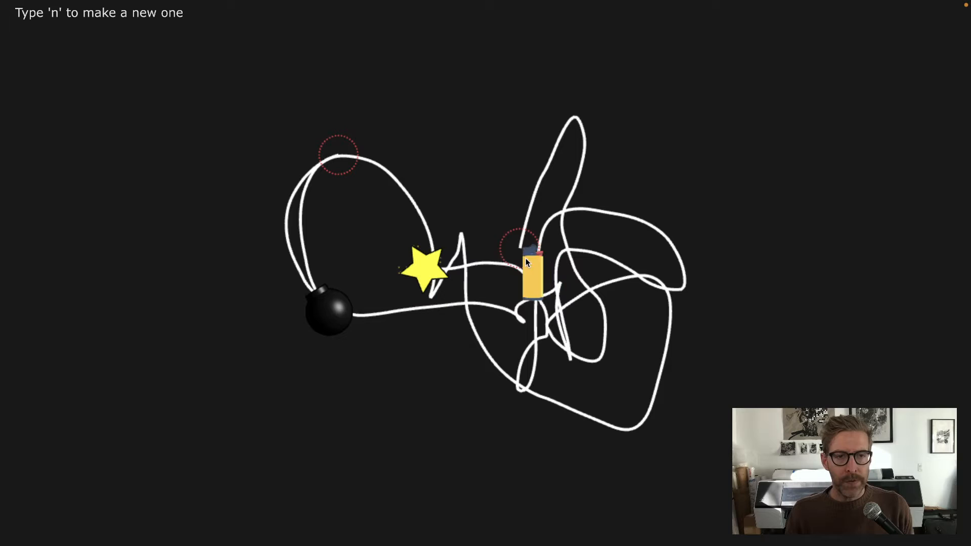
{"action": "mouse_move", "coordinate": [525, 257]}
{"action": "left_mouse_down"}
{"action": "mouse_move", "coordinate": [428, 291]}
{"action": "mouse_move", "coordinate": [427, 188]}
{"action": "left_mouse_up"}
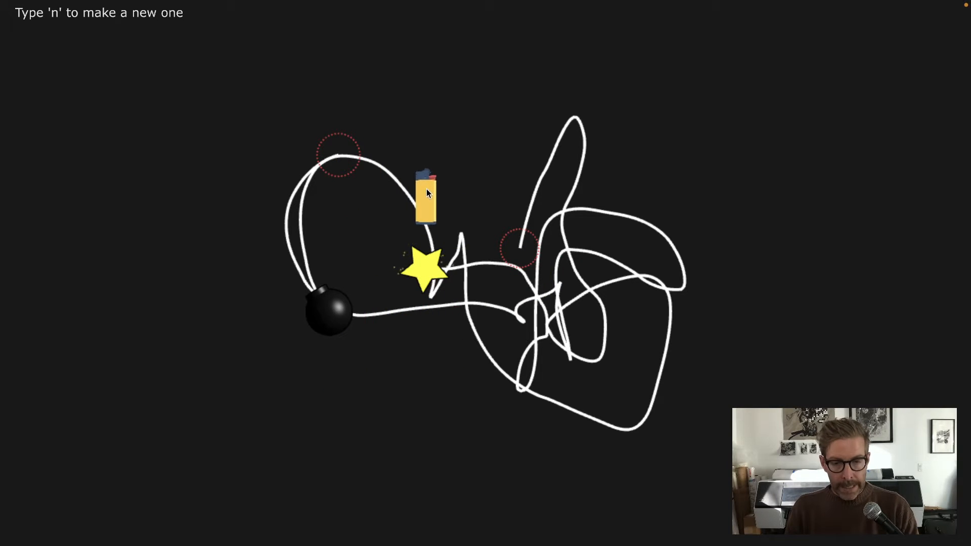
- Regenerate the random scribble layout twice with N and wave the lighter around the new scene
{"action": "key", "text": "n"}
{"action": "key", "text": "n"}
{"action": "key", "text": "n"}
{"action": "key", "text": "n"}
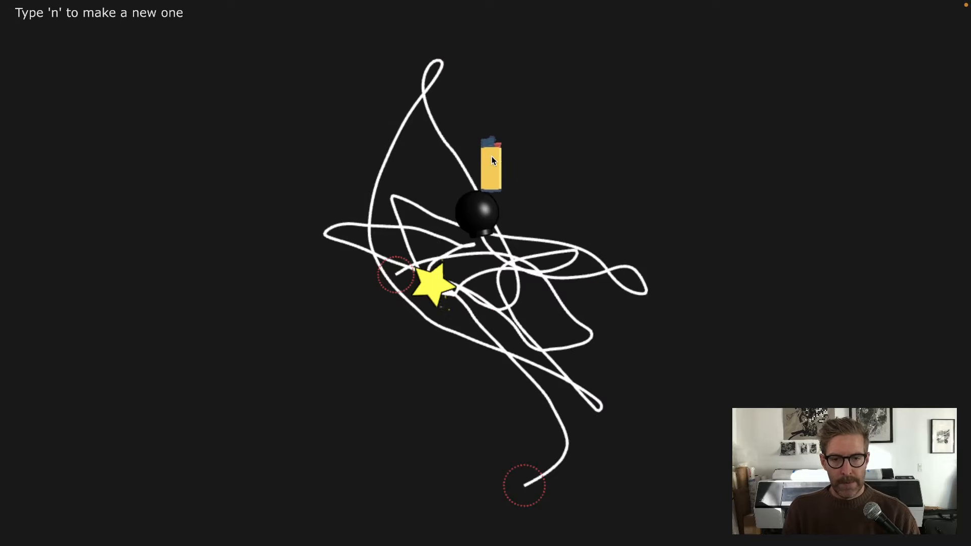
{"action": "key", "text": "n"}
{"action": "left_click_drag", "start_coordinate": [492, 156], "coordinate": [611, 153]}
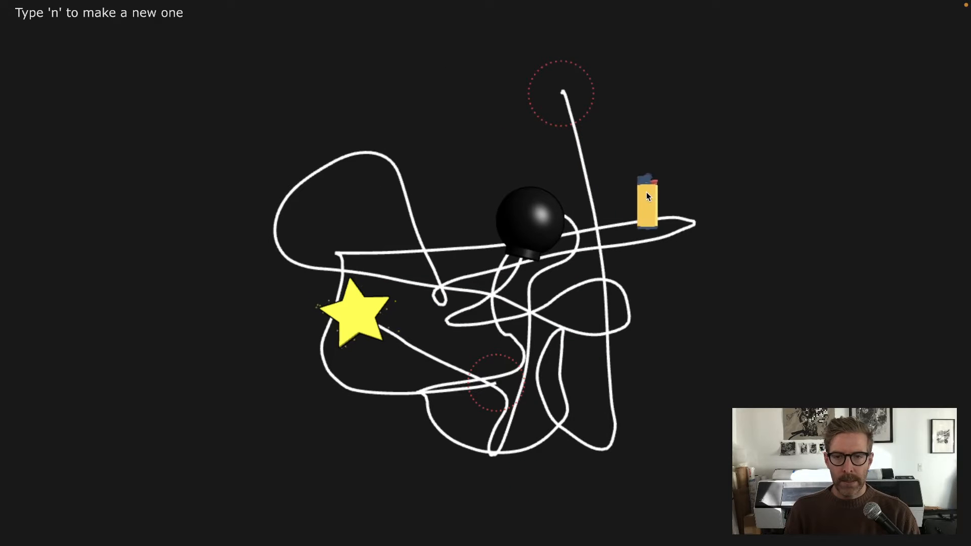
{"action": "left_click_drag", "start_coordinate": [646, 192], "coordinate": [680, 281]}
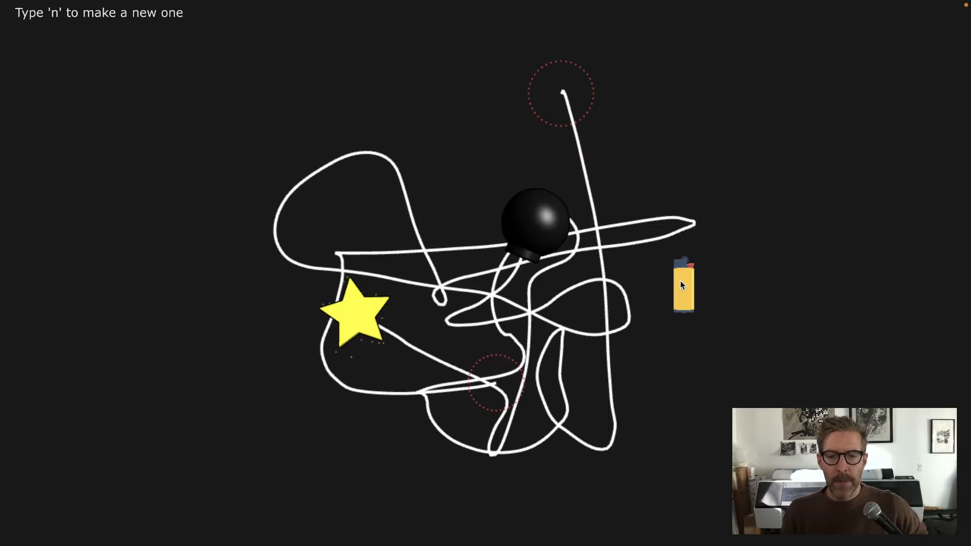
{"action": "mouse_move", "coordinate": [680, 281]}
{"action": "left_mouse_down"}
{"action": "mouse_move", "coordinate": [342, 462]}
{"action": "mouse_move", "coordinate": [577, 430]}
{"action": "mouse_move", "coordinate": [507, 412]}
{"action": "left_mouse_up"}
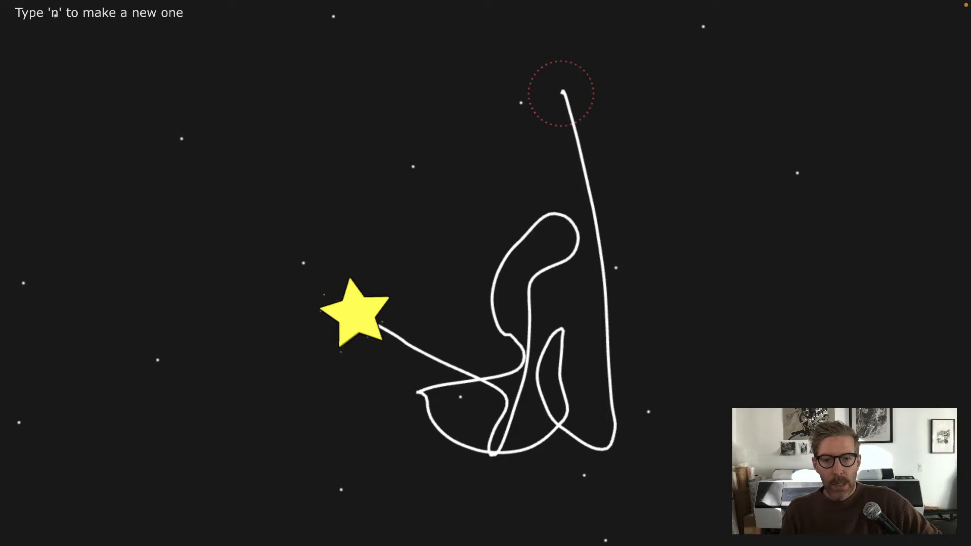
- Regenerate the scene and light the fuse at the lower end of the line
{"action": "key", "text": "n"}
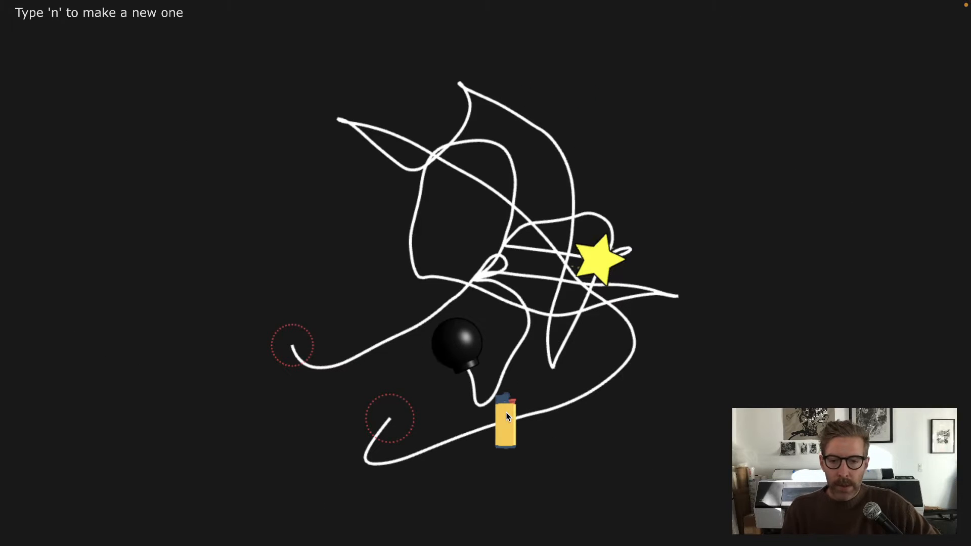
{"action": "mouse_move", "coordinate": [506, 412]}
{"action": "left_mouse_down"}
{"action": "mouse_move", "coordinate": [607, 465]}
{"action": "mouse_move", "coordinate": [391, 302]}
{"action": "left_mouse_up"}
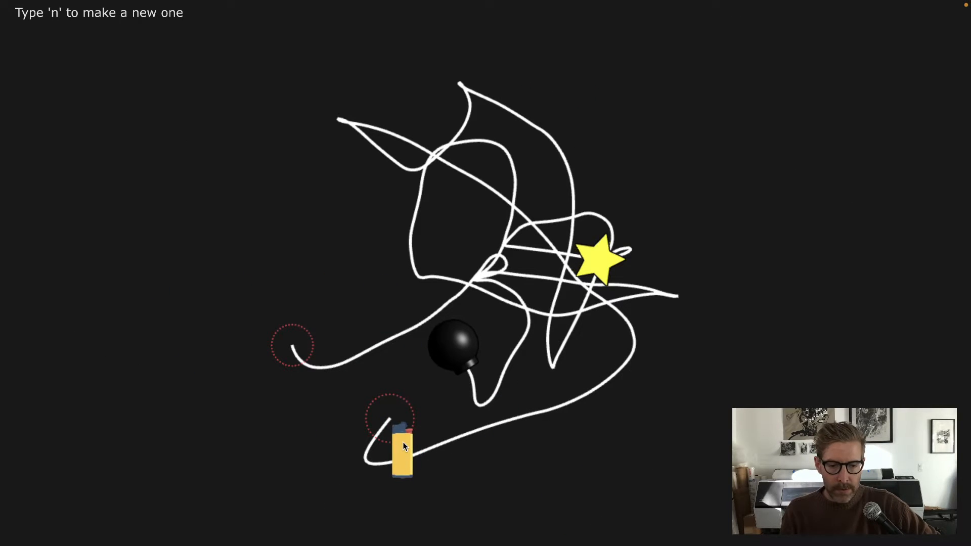
{"action": "left_click", "coordinate": [401, 443]}
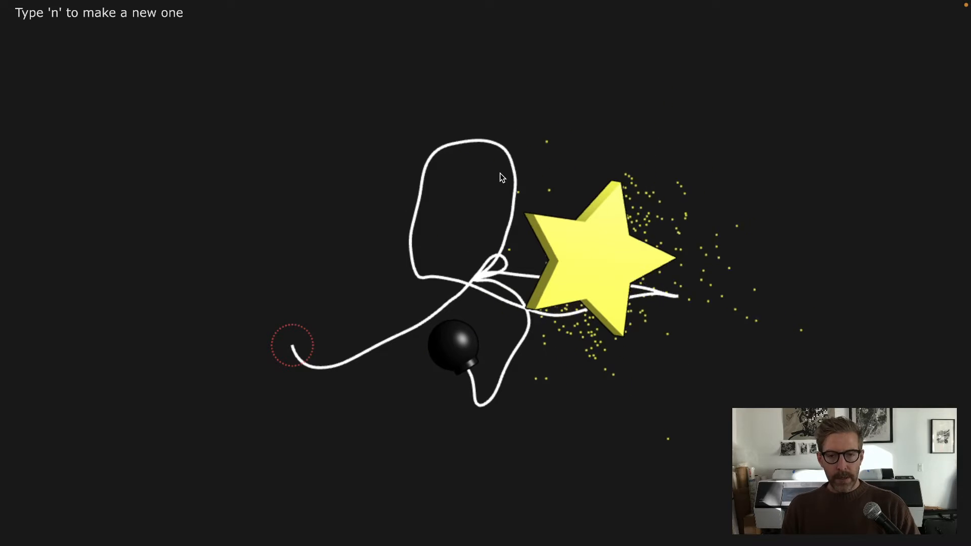
- Leave Perform mode for the network, bring the COMPOSITE viewer into view and toggle the audio
{"action": "key", "text": "n"}
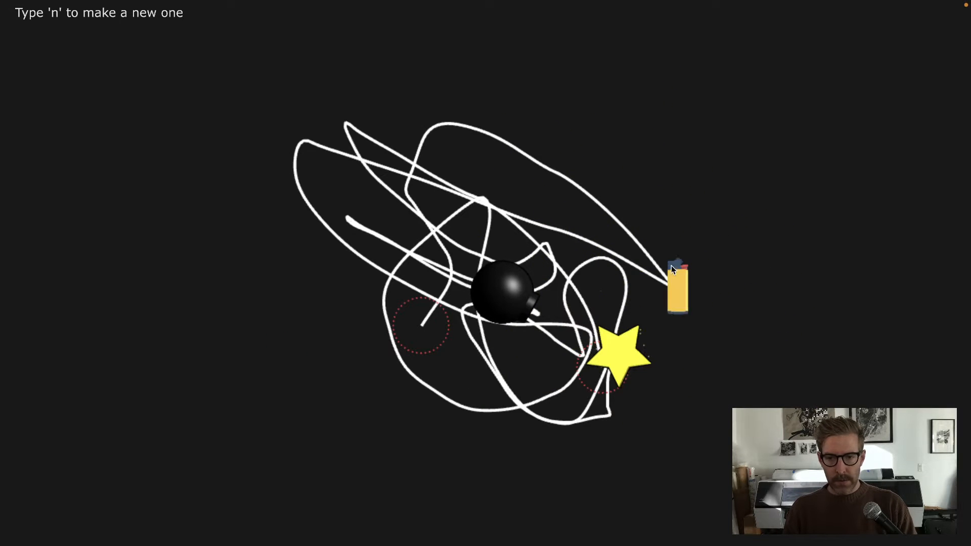
{"action": "key", "text": "Escape"}
{"action": "mouse_move", "coordinate": [829, 316]}
{"action": "left_mouse_down"}
{"action": "mouse_move", "coordinate": [662, 343]}
{"action": "mouse_move", "coordinate": [663, 114]}
{"action": "left_mouse_up"}
{"action": "left_click", "coordinate": [262, 380]}
- Pan across the network and marquee-select the mtouchin1 and renderpick1 operators
{"action": "mouse_move", "coordinate": [341, 394]}
{"action": "left_mouse_down"}
{"action": "mouse_move", "coordinate": [686, 448]}
{"action": "mouse_move", "coordinate": [781, 319]}
{"action": "left_mouse_up"}
{"action": "left_click_drag", "start_coordinate": [694, 390], "coordinate": [470, 372]}
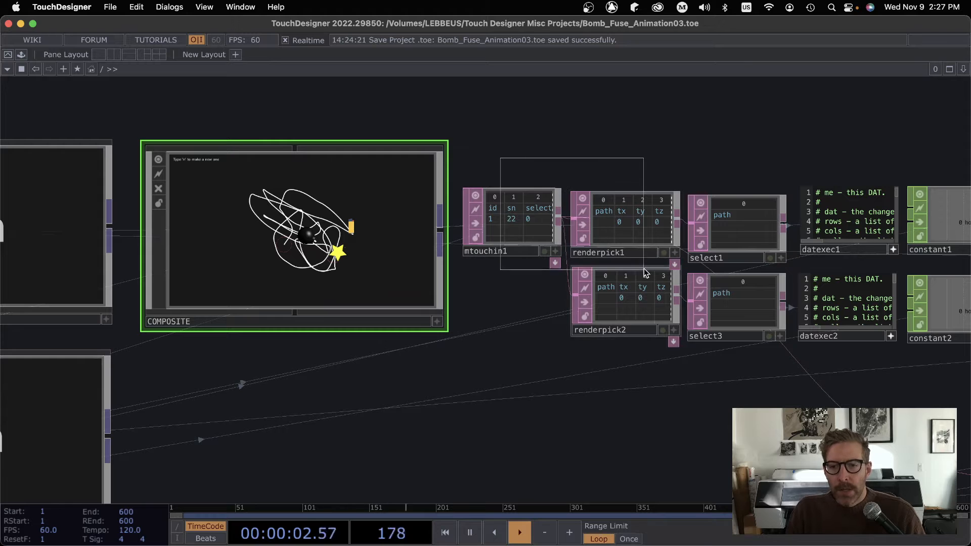
{"action": "left_click_drag", "start_coordinate": [507, 129], "coordinate": [686, 273]}
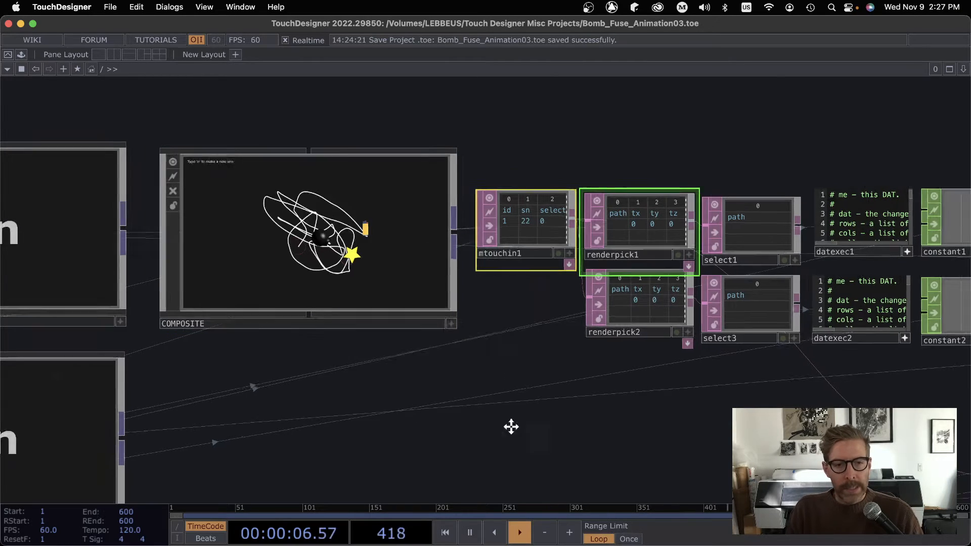
{"action": "mouse_move", "coordinate": [495, 413]}
{"action": "left_mouse_down"}
{"action": "mouse_move", "coordinate": [629, 412]}
{"action": "mouse_move", "coordinate": [586, 365]}
{"action": "left_mouse_up"}
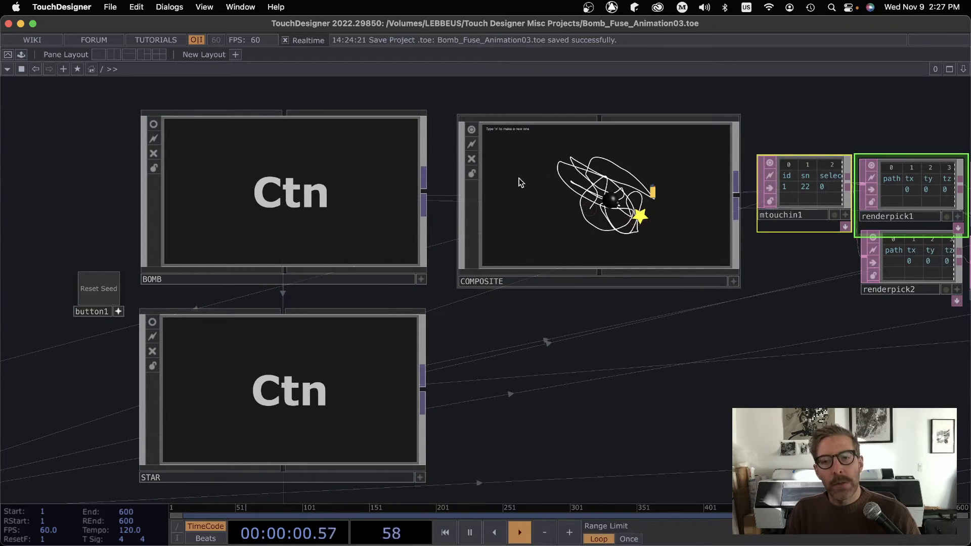
- Turn on live previews of the BOMB and STAR containers
{"action": "left_click", "coordinate": [152, 123]}
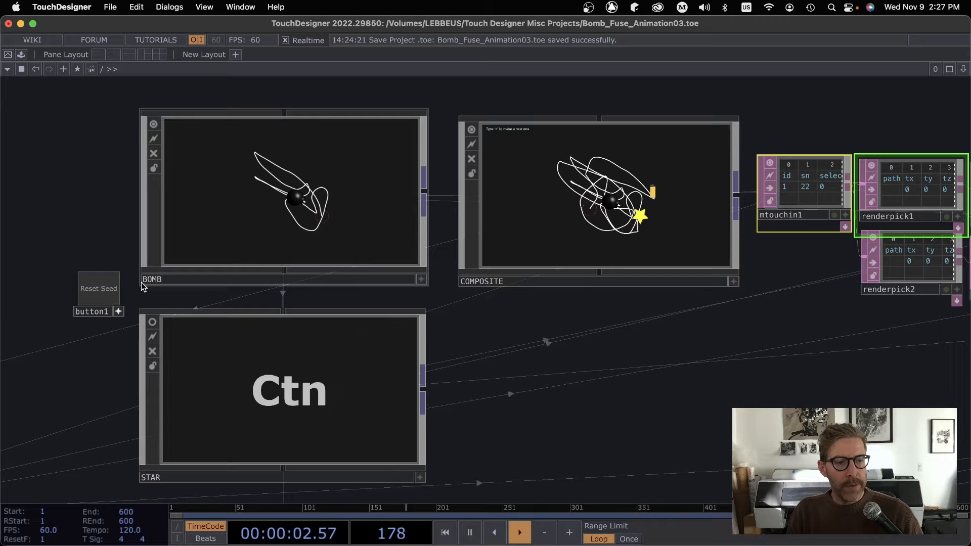
{"action": "left_click", "coordinate": [152, 323]}
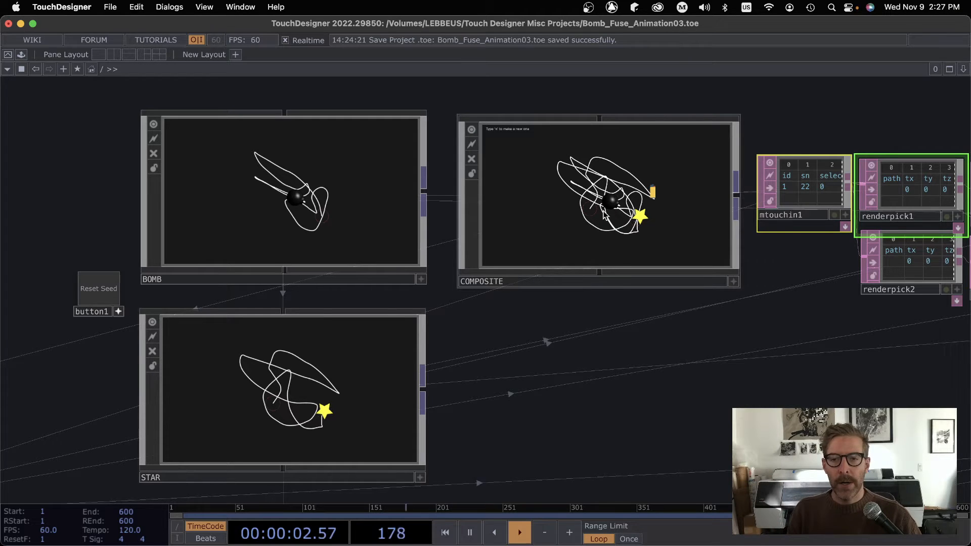
{"action": "left_click_drag", "start_coordinate": [647, 349], "coordinate": [523, 401]}
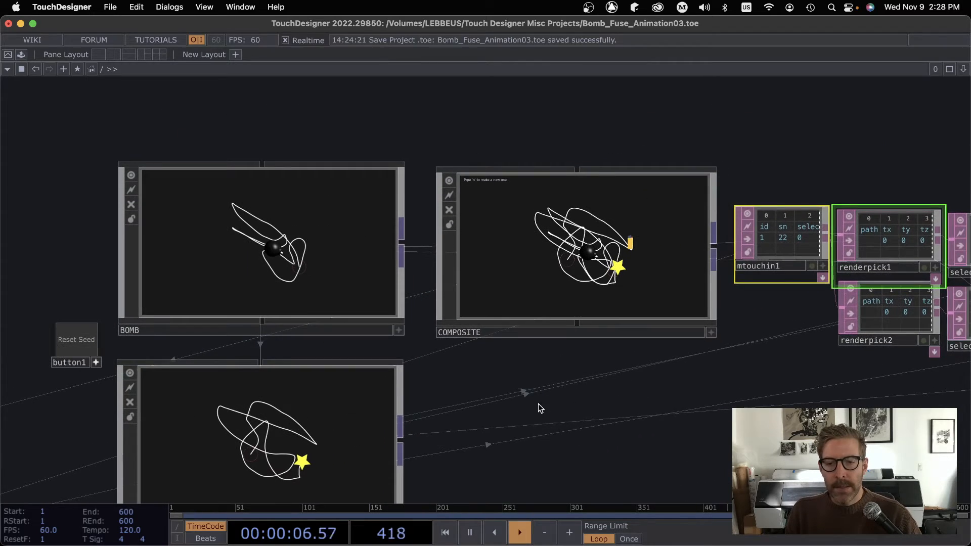
{"action": "left_click_drag", "start_coordinate": [538, 403], "coordinate": [682, 341]}
{"action": "scroll", "coordinate": [546, 326], "scroll_direction": "down", "scroll_amount": 3}
{"action": "double_click", "coordinate": [405, 312]}
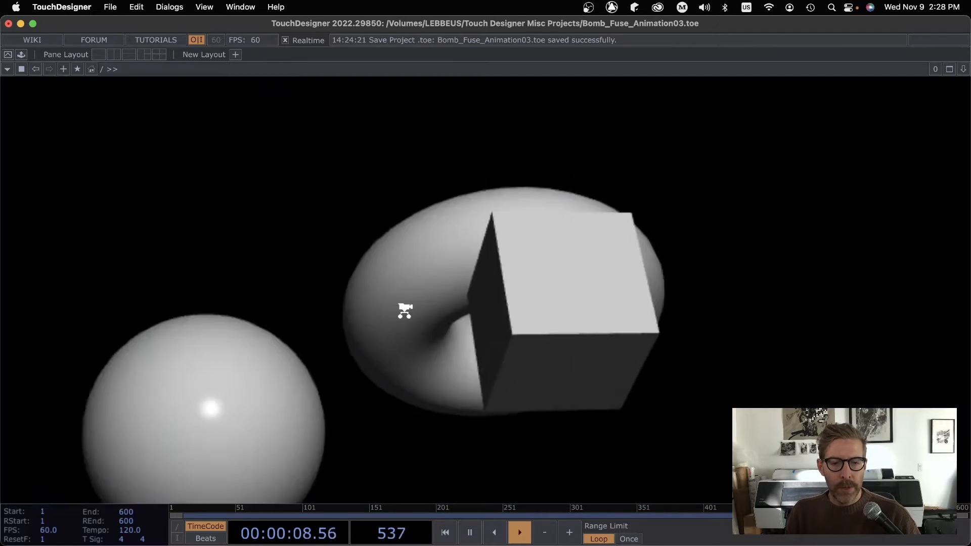
{"action": "key", "text": "Escape"}
{"action": "scroll", "coordinate": [652, 220], "scroll_direction": "up", "scroll_amount": 3}
{"action": "left_click_drag", "start_coordinate": [652, 228], "coordinate": [646, 218]}
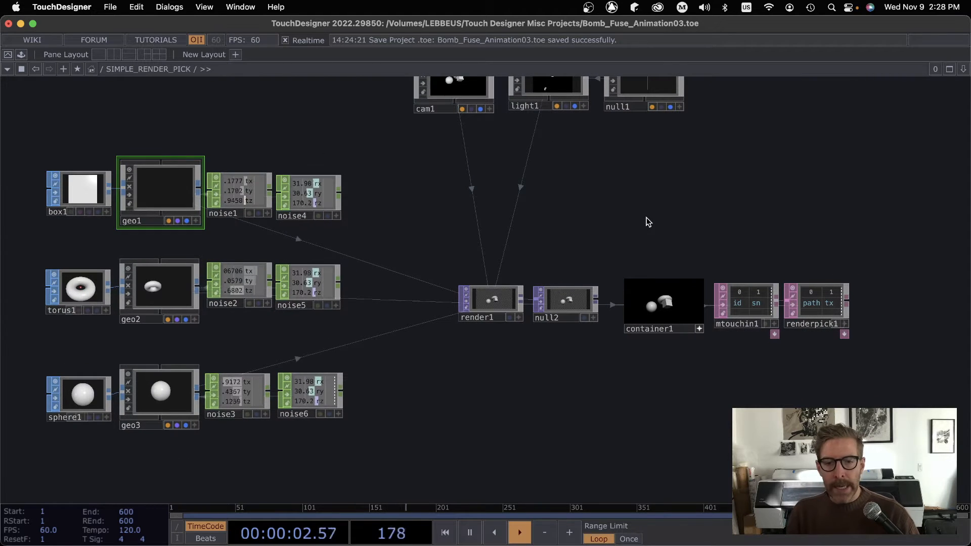
{"action": "scroll", "coordinate": [622, 355], "scroll_direction": "up", "scroll_amount": 2}
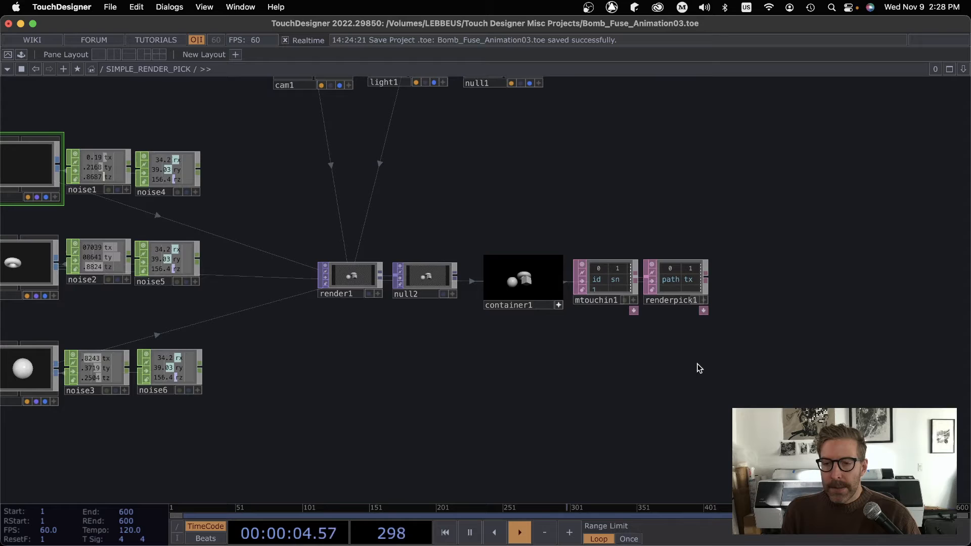
{"action": "scroll", "coordinate": [611, 351], "scroll_direction": "up", "scroll_amount": 2}
{"action": "scroll", "coordinate": [613, 355], "scroll_direction": "up", "scroll_amount": 2}
{"action": "scroll", "coordinate": [592, 335], "scroll_direction": "up", "scroll_amount": 2}
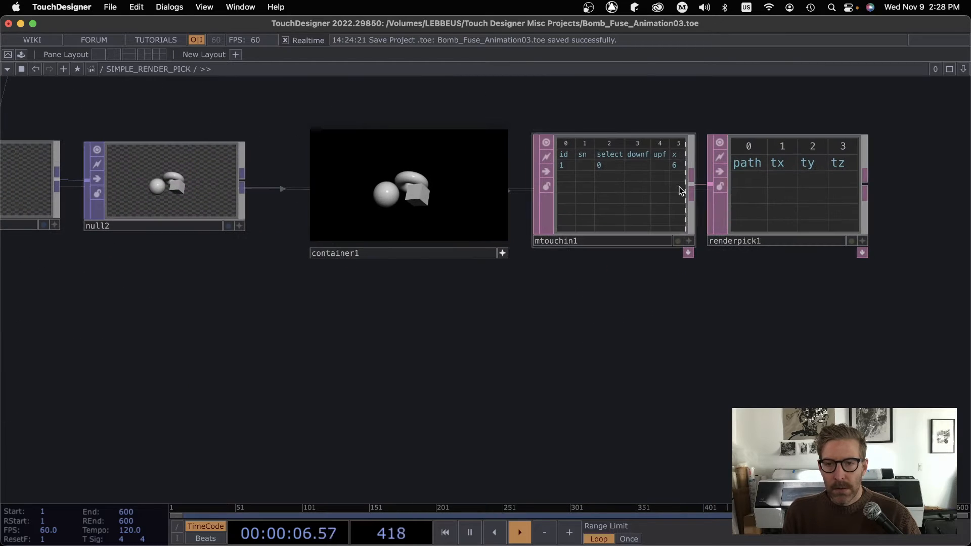
{"action": "left_click_drag", "start_coordinate": [559, 107], "coordinate": [933, 375]}
{"action": "key", "text": "Delete"}
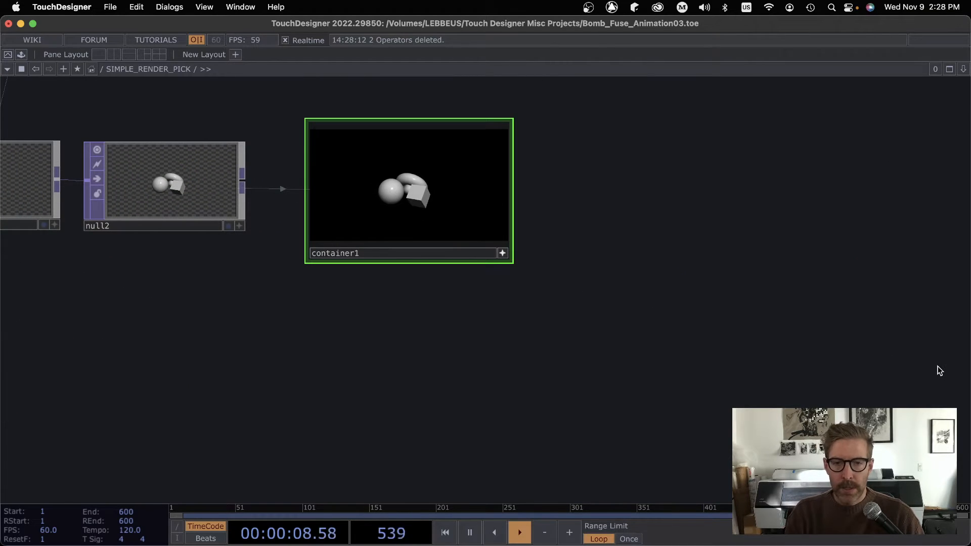
{"action": "scroll", "coordinate": [514, 318], "scroll_direction": "down", "scroll_amount": 3}
{"action": "scroll", "coordinate": [576, 364], "scroll_direction": "down", "scroll_amount": 2}
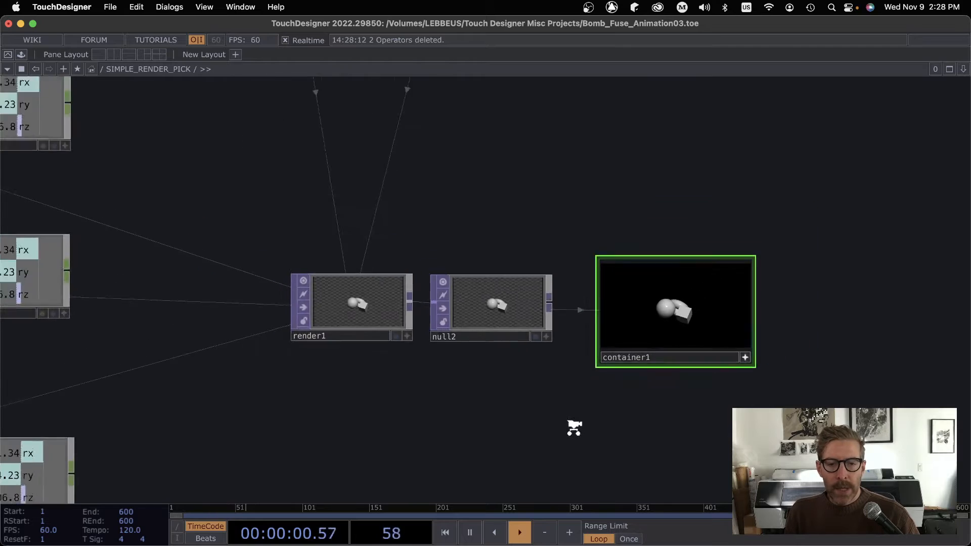
{"action": "mouse_move", "coordinate": [576, 425]}
{"action": "left_mouse_down"}
{"action": "mouse_move", "coordinate": [514, 442]}
{"action": "mouse_move", "coordinate": [683, 425]}
{"action": "left_mouse_up"}
{"action": "scroll", "coordinate": [514, 442], "scroll_direction": "down", "scroll_amount": 3}
{"action": "scroll", "coordinate": [531, 380], "scroll_direction": "down", "scroll_amount": 1}
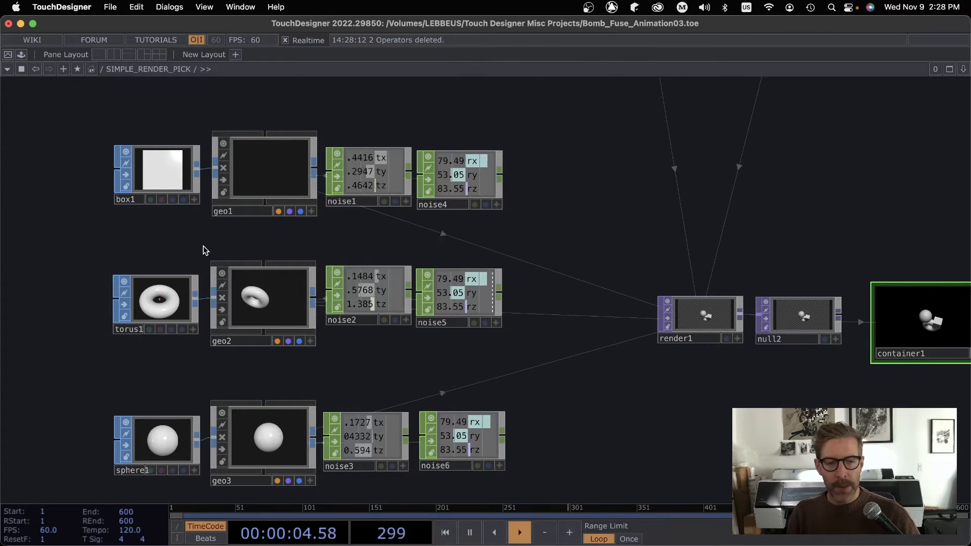
{"action": "left_click_drag", "start_coordinate": [65, 206], "coordinate": [418, 331]}
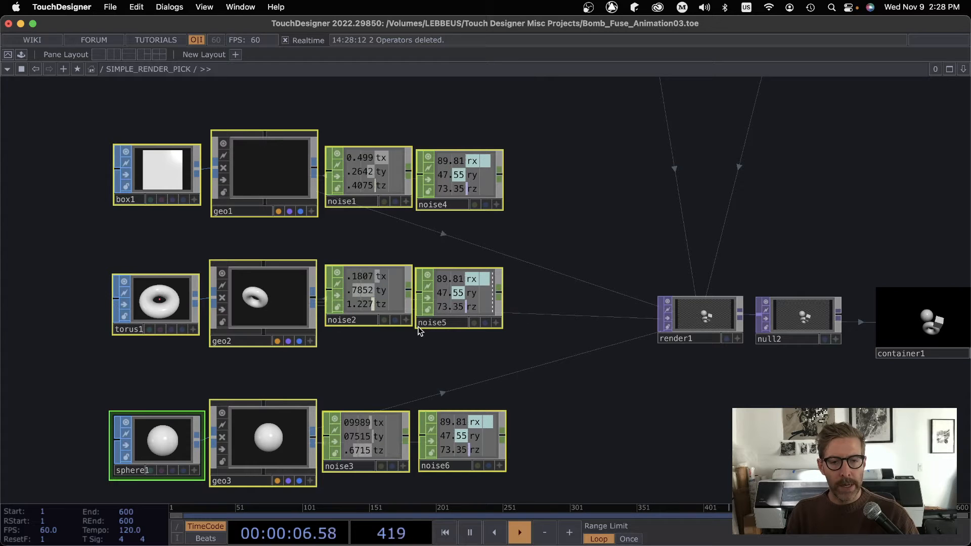
{"action": "left_click", "coordinate": [287, 243]}
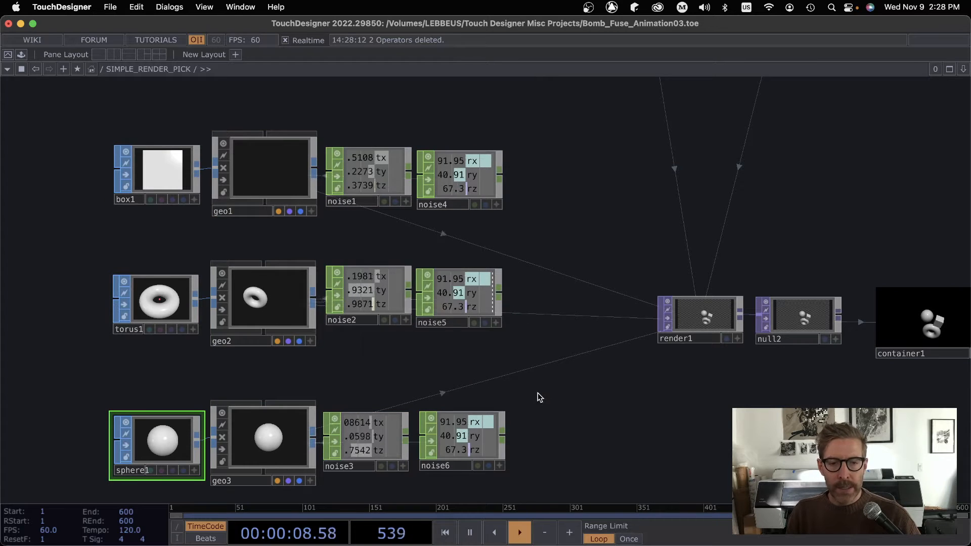
{"action": "left_click_drag", "start_coordinate": [538, 396], "coordinate": [454, 372]}
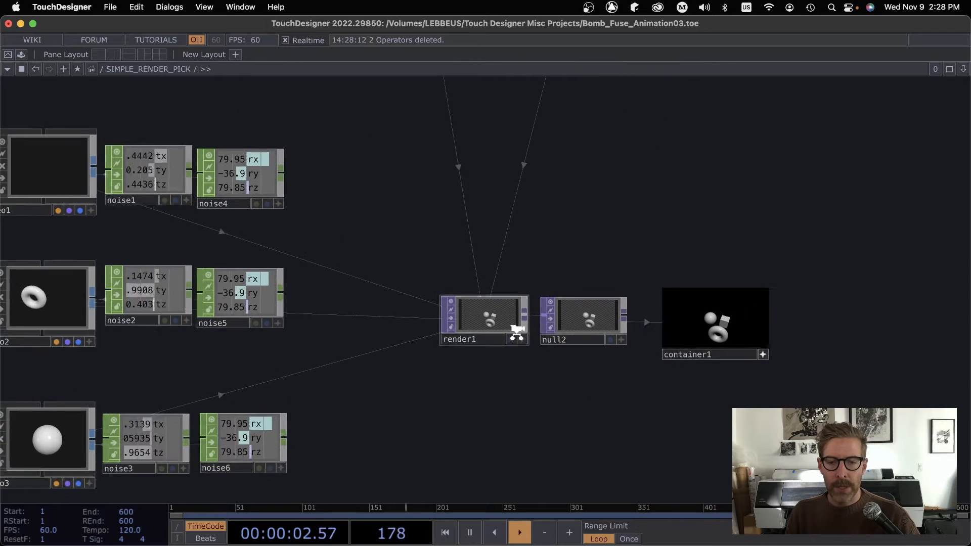
{"action": "scroll", "coordinate": [516, 334], "scroll_direction": "up", "scroll_amount": 5}
{"action": "scroll", "coordinate": [516, 334], "scroll_direction": "up", "scroll_amount": 5}
{"action": "scroll", "coordinate": [451, 353], "scroll_direction": "up", "scroll_amount": 5}
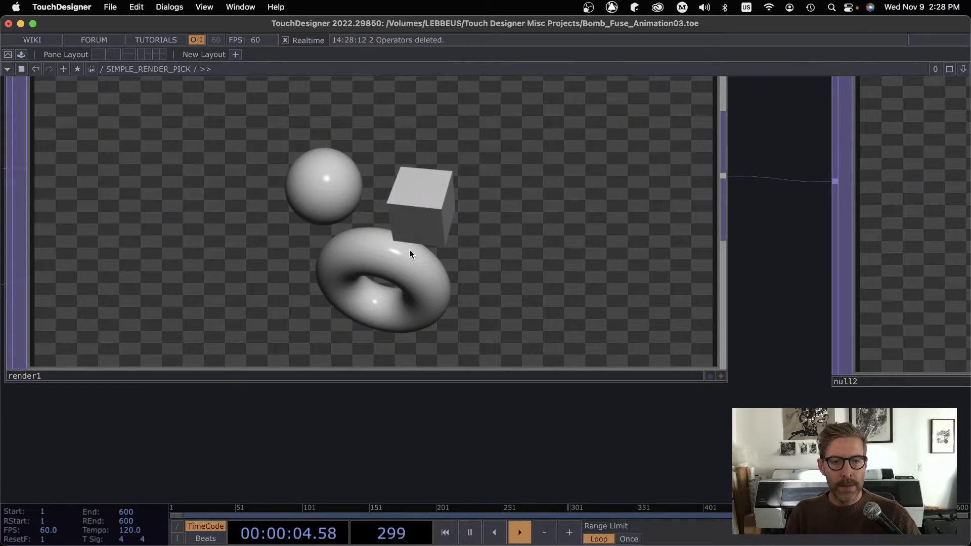
{"action": "scroll", "coordinate": [397, 309], "scroll_direction": "down", "scroll_amount": 5}
{"action": "scroll", "coordinate": [630, 387], "scroll_direction": "down", "scroll_amount": 5}
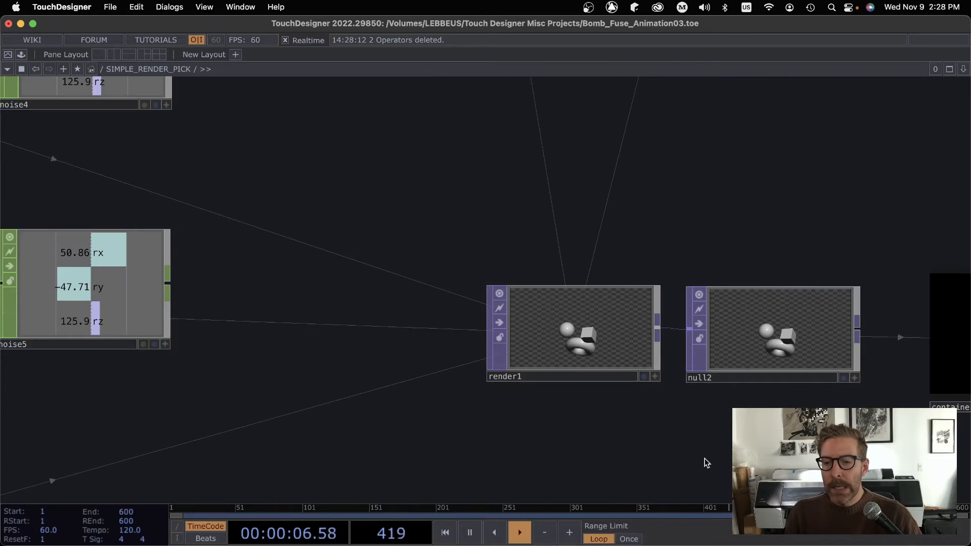
{"action": "left_click_drag", "start_coordinate": [706, 463], "coordinate": [444, 380]}
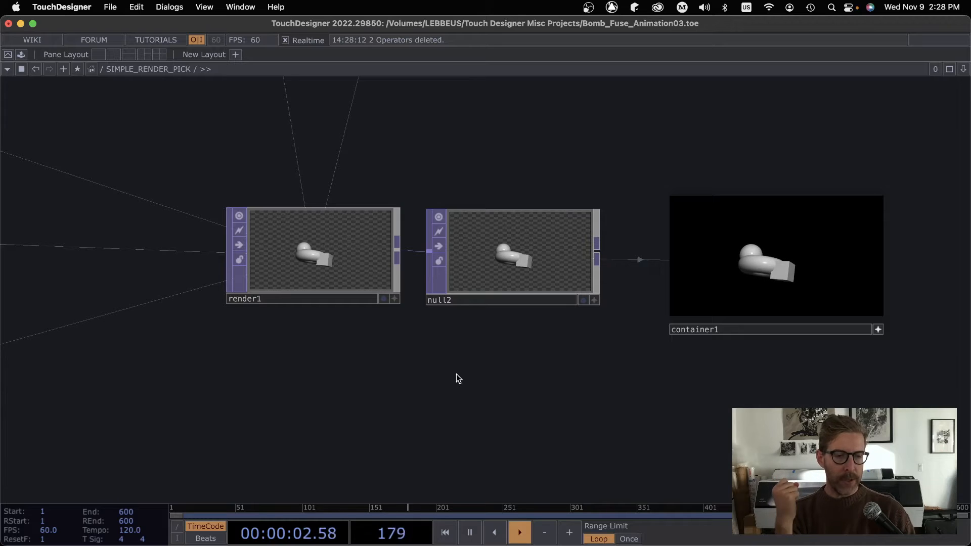
{"action": "left_click_drag", "start_coordinate": [455, 377], "coordinate": [374, 483]}
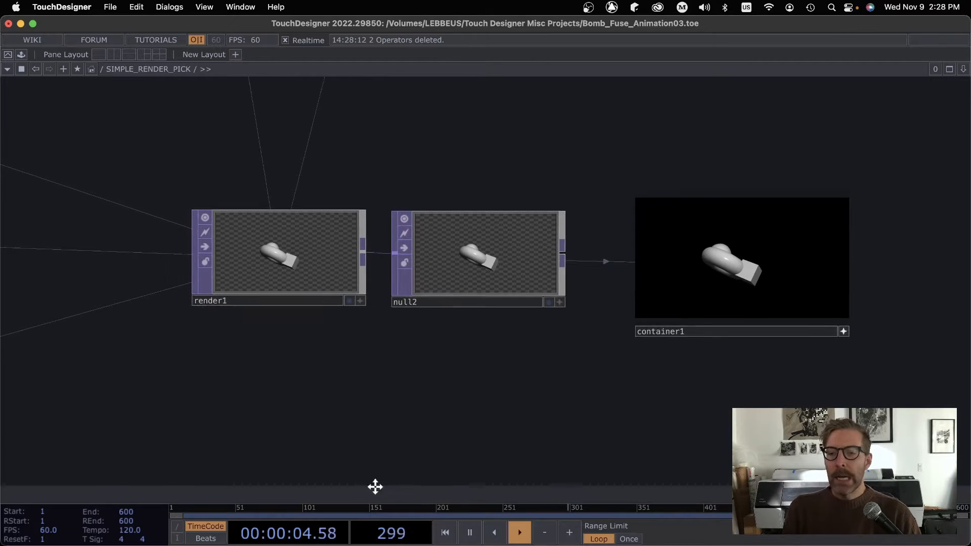
{"action": "left_click_drag", "start_coordinate": [628, 437], "coordinate": [388, 411]}
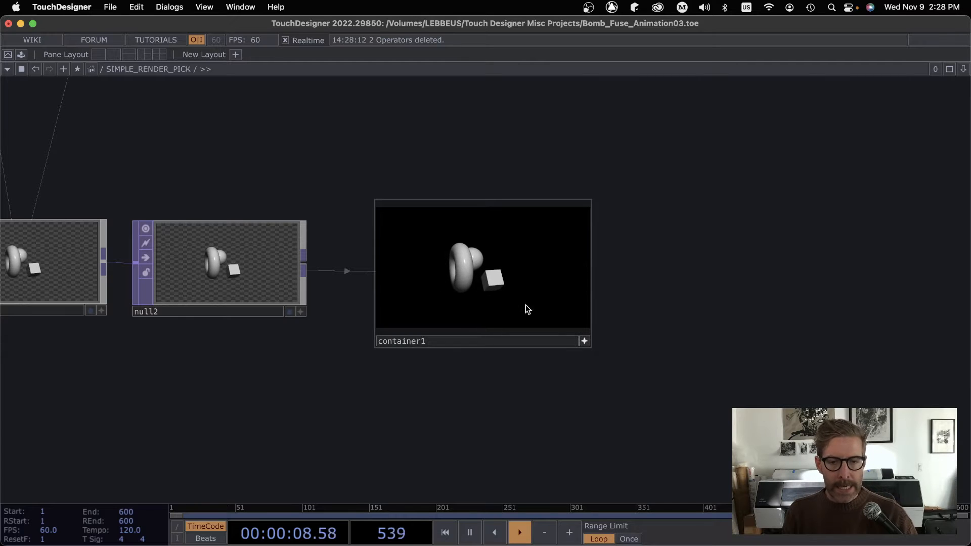
- Select container1, show its parameters, and dive inside it then back up to the parent
{"action": "left_click", "coordinate": [585, 343]}
{"action": "left_click", "coordinate": [534, 293]}
{"action": "key", "text": "p"}
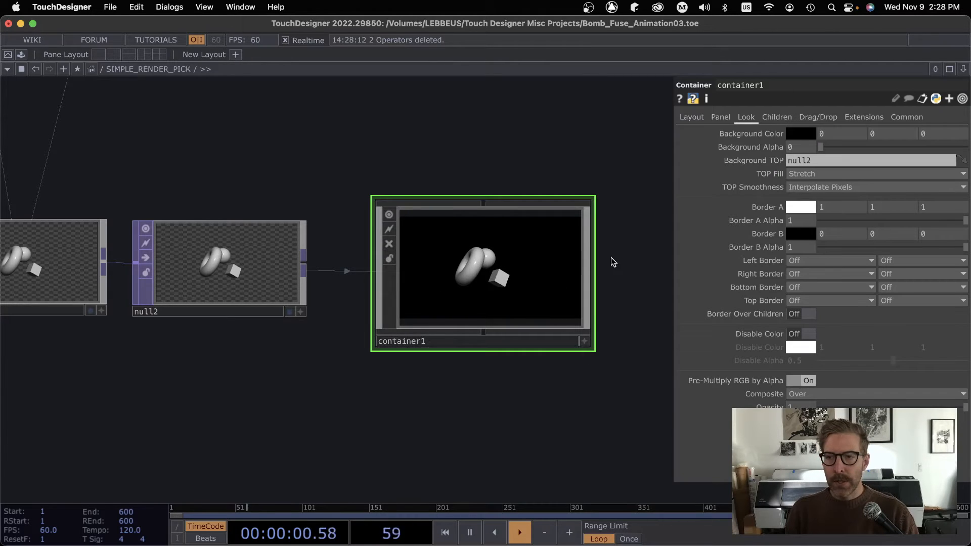
{"action": "scroll", "coordinate": [611, 257], "scroll_direction": "up", "scroll_amount": 1}
{"action": "scroll", "coordinate": [637, 167], "scroll_direction": "down", "scroll_amount": 2}
{"action": "scroll", "coordinate": [319, 228], "scroll_direction": "down", "scroll_amount": 2}
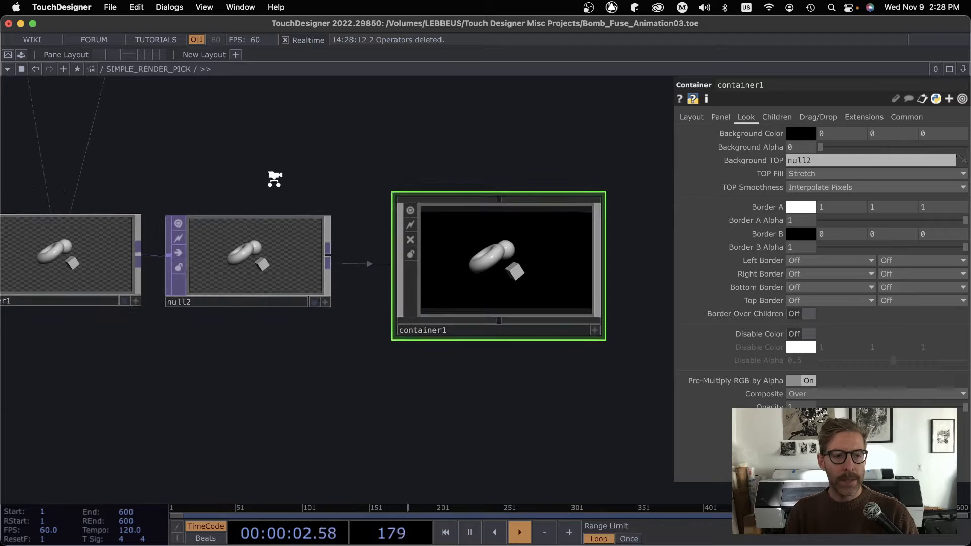
{"action": "scroll", "coordinate": [379, 228], "scroll_direction": "down", "scroll_amount": 2}
{"action": "scroll", "coordinate": [440, 296], "scroll_direction": "down", "scroll_amount": 2}
{"action": "left_click_drag", "start_coordinate": [440, 296], "coordinate": [379, 289]}
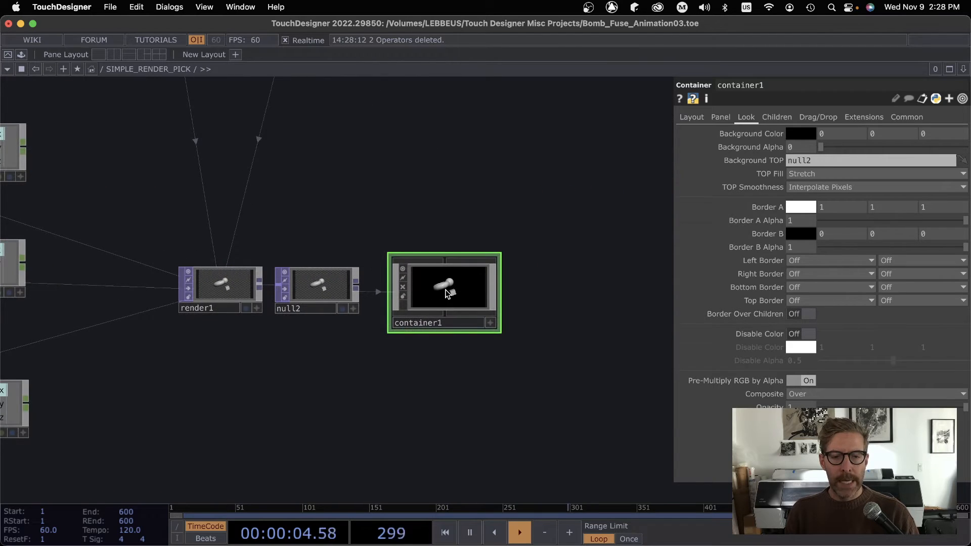
{"action": "key", "text": "Return"}
{"action": "key", "text": "u"}
{"action": "key", "text": "h"}
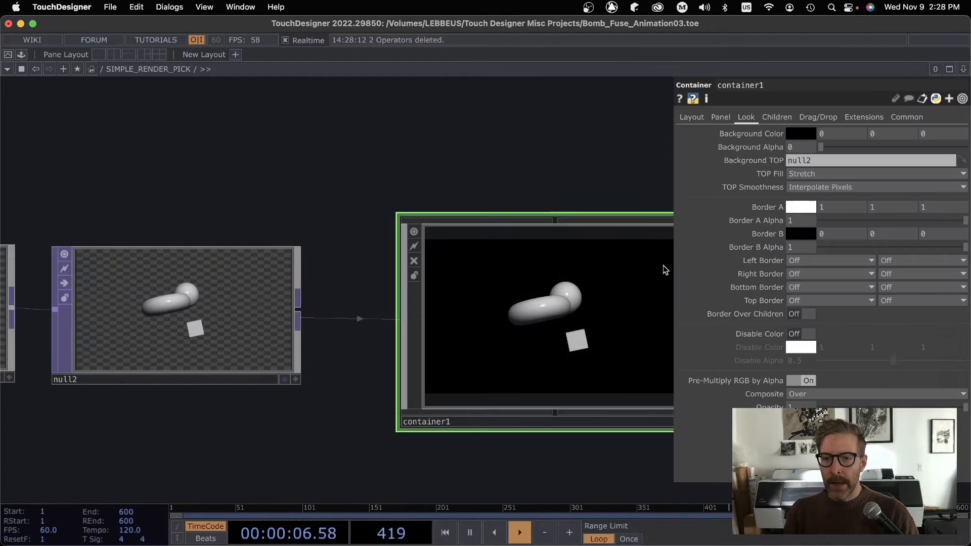
- Re-enter null2 as container1's Background TOP and make room beside it for a new operator
{"action": "left_click", "coordinate": [808, 162]}
{"action": "type", "text": "."}
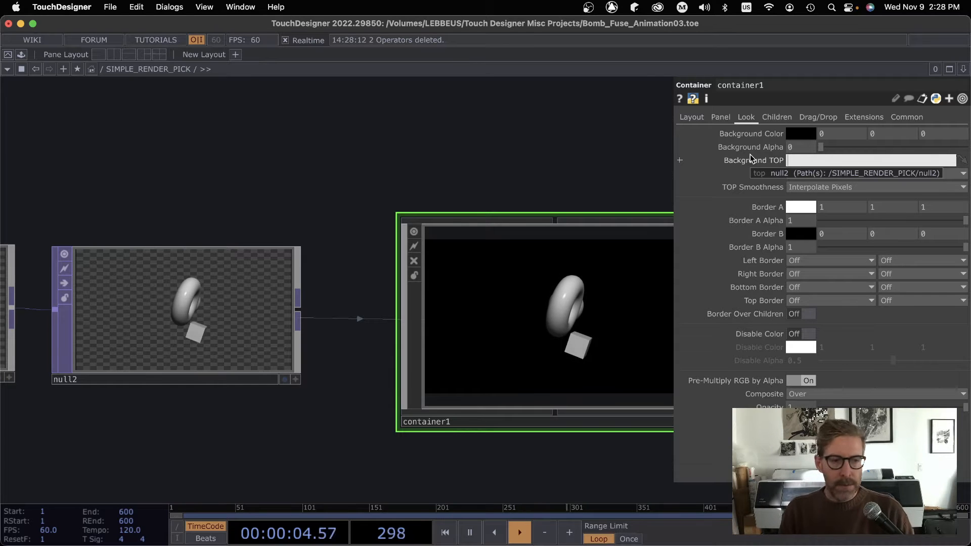
{"action": "type", "text": "nul"}
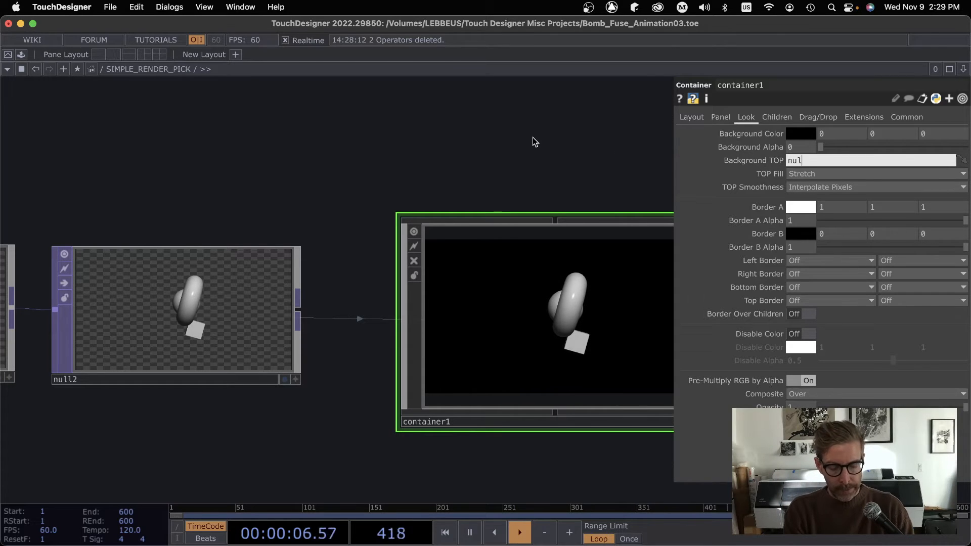
{"action": "type", "text": "l2"}
{"action": "key", "text": "Return"}
{"action": "scroll", "coordinate": [473, 184], "scroll_direction": "down", "scroll_amount": 2}
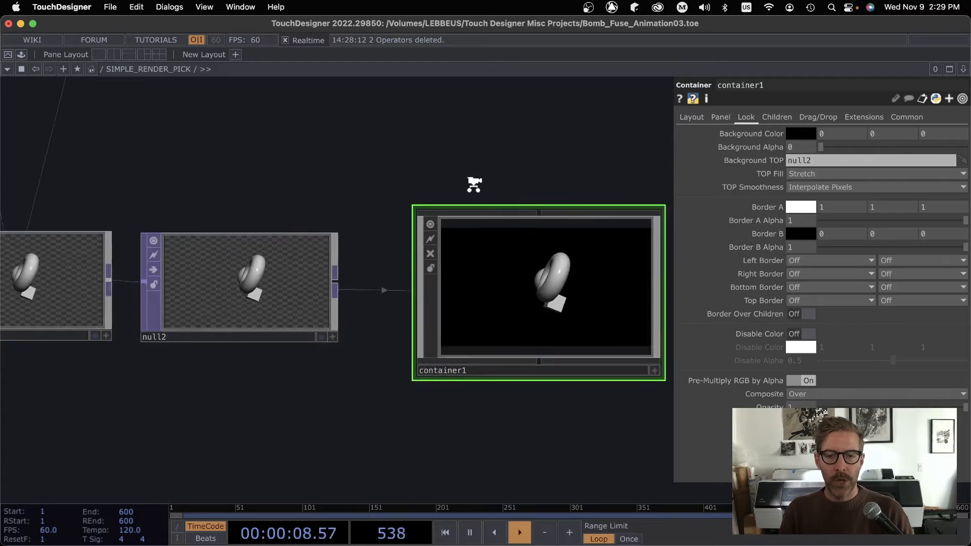
{"action": "scroll", "coordinate": [474, 184], "scroll_direction": "down", "scroll_amount": 5}
{"action": "left_click_drag", "start_coordinate": [455, 281], "coordinate": [496, 334]}
{"action": "scroll", "coordinate": [450, 369], "scroll_direction": "up", "scroll_amount": 5}
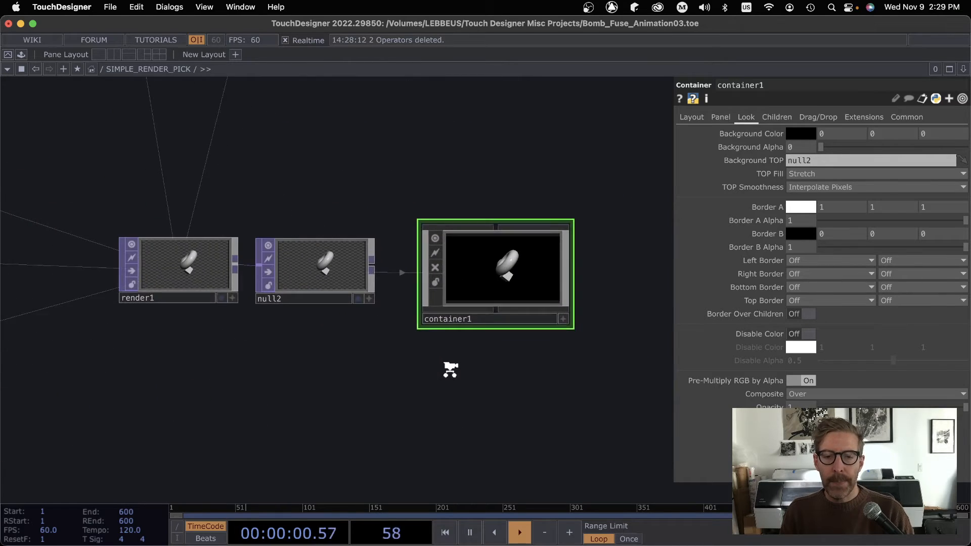
{"action": "scroll", "coordinate": [450, 370], "scroll_direction": "up", "scroll_amount": 3}
{"action": "scroll", "coordinate": [379, 289], "scroll_direction": "up", "scroll_amount": 3}
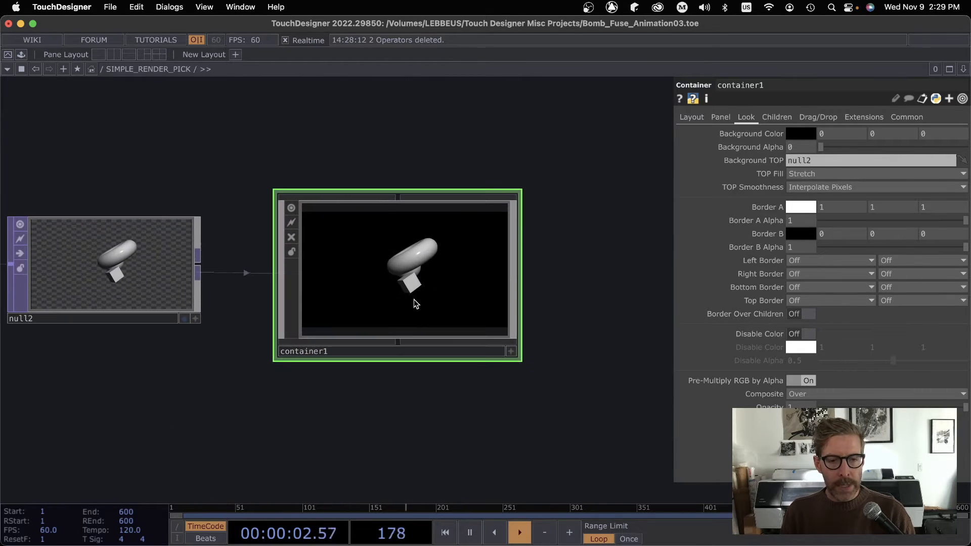
{"action": "left_click_drag", "start_coordinate": [317, 275], "coordinate": [501, 227]}
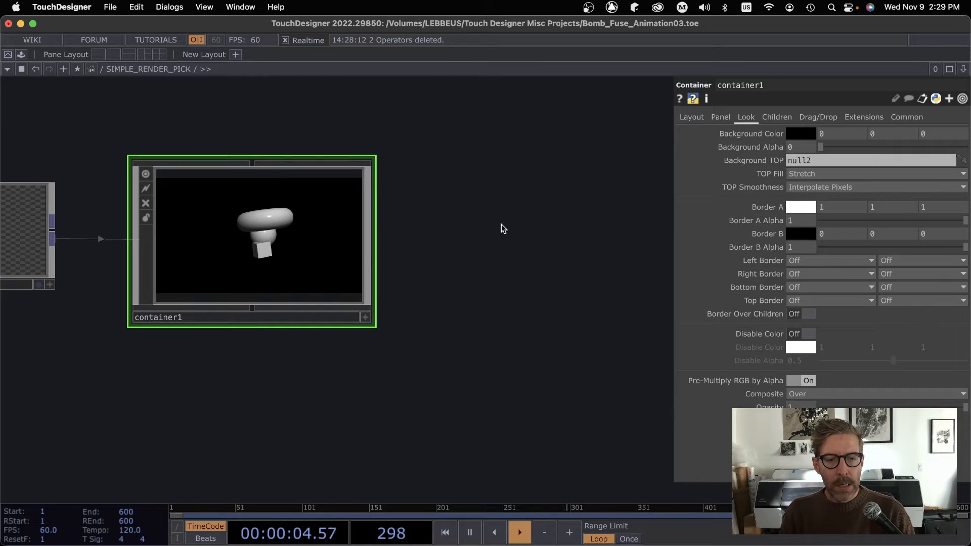
{"action": "key", "text": "Tab"}
- Create a Multi Touch In DAT and place it beside container1
{"action": "left_click", "coordinate": [447, 79]}
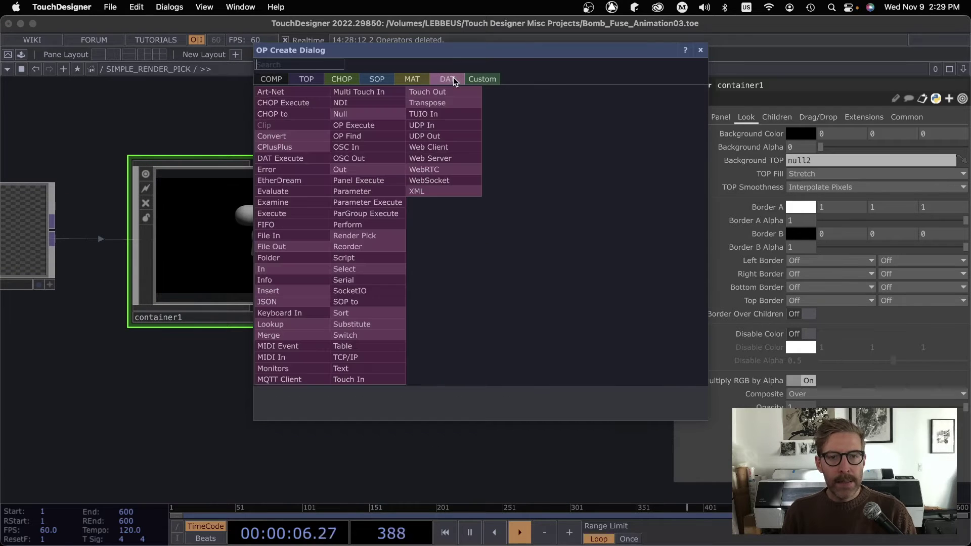
{"action": "left_click", "coordinate": [342, 95]}
{"action": "left_click", "coordinate": [499, 245]}
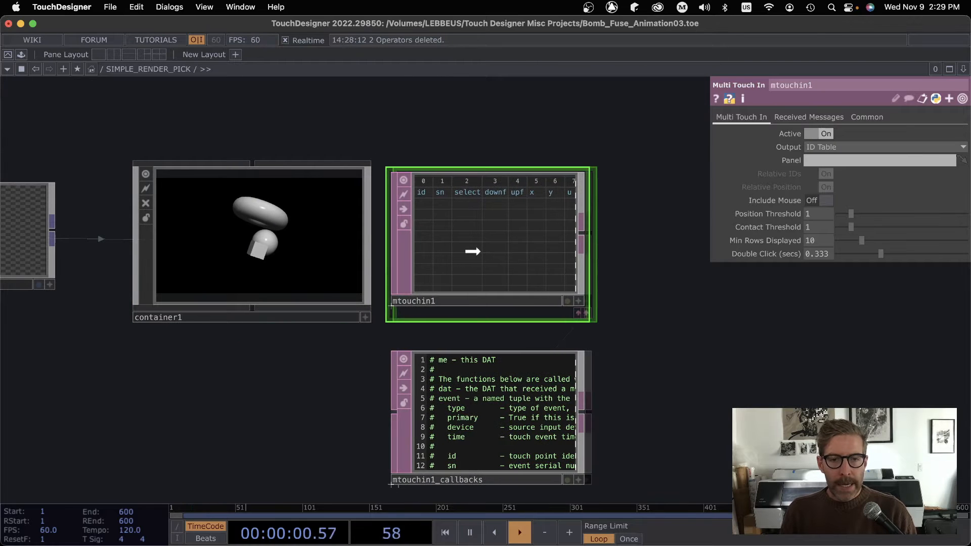
{"action": "scroll", "coordinate": [328, 390], "scroll_direction": "up", "scroll_amount": 3}
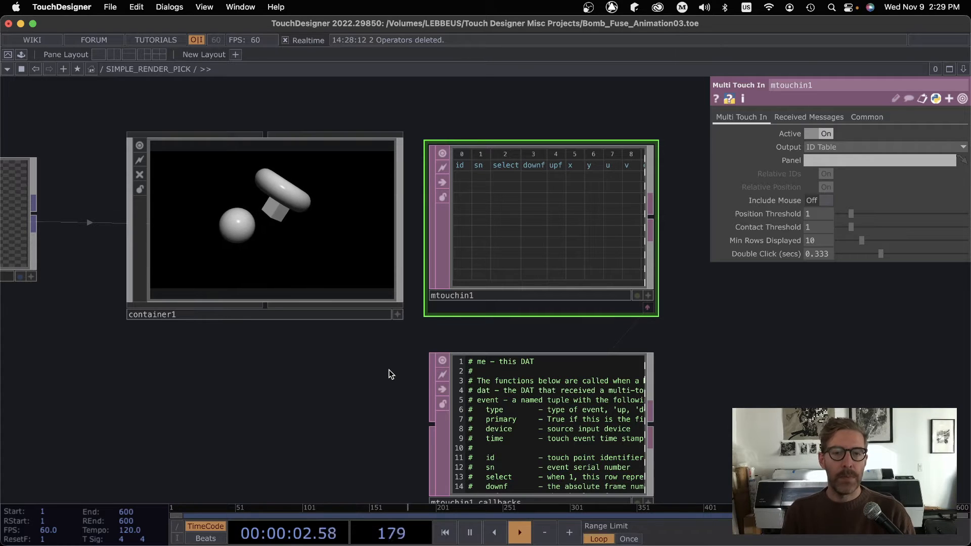
{"action": "left_click_drag", "start_coordinate": [418, 379], "coordinate": [389, 373]}
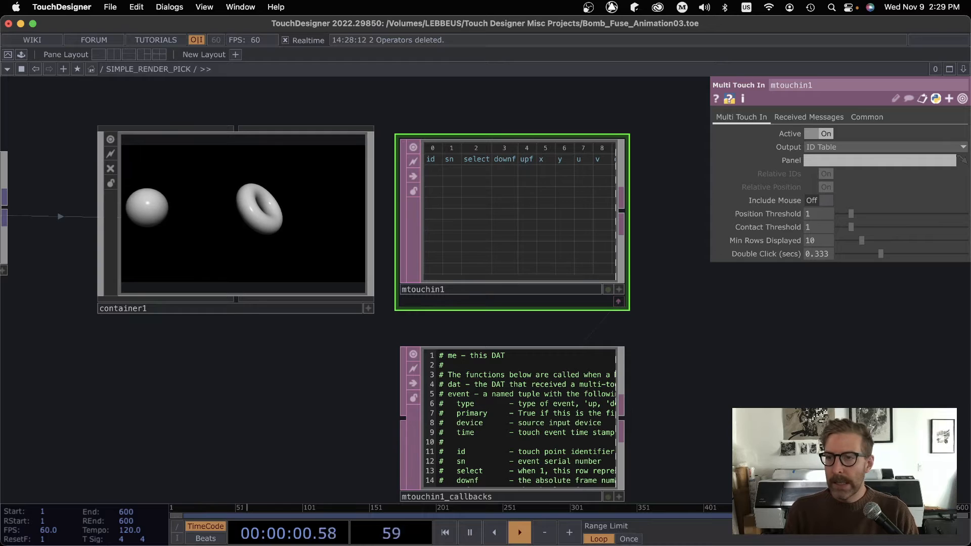
- Set container1 as the panel the Multi Touch In DAT listens to
{"action": "left_click_drag", "start_coordinate": [796, 406], "coordinate": [766, 385]}
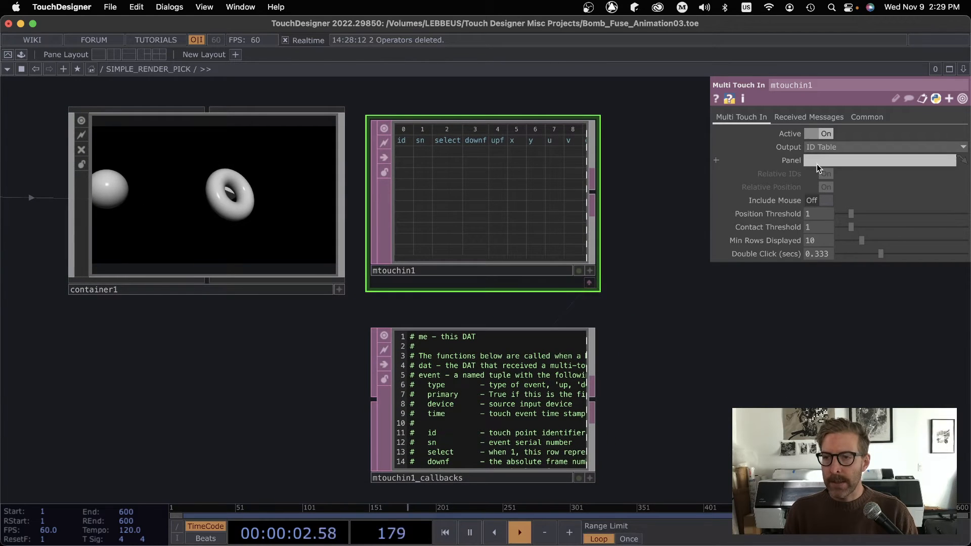
{"action": "left_click_drag", "start_coordinate": [282, 238], "coordinate": [819, 161]}
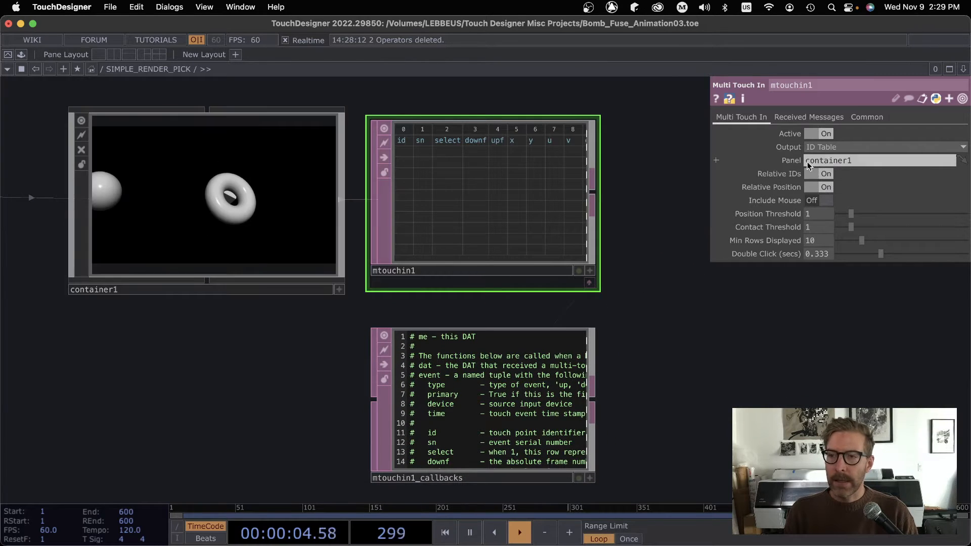
{"action": "left_click_drag", "start_coordinate": [623, 303], "coordinate": [637, 372]}
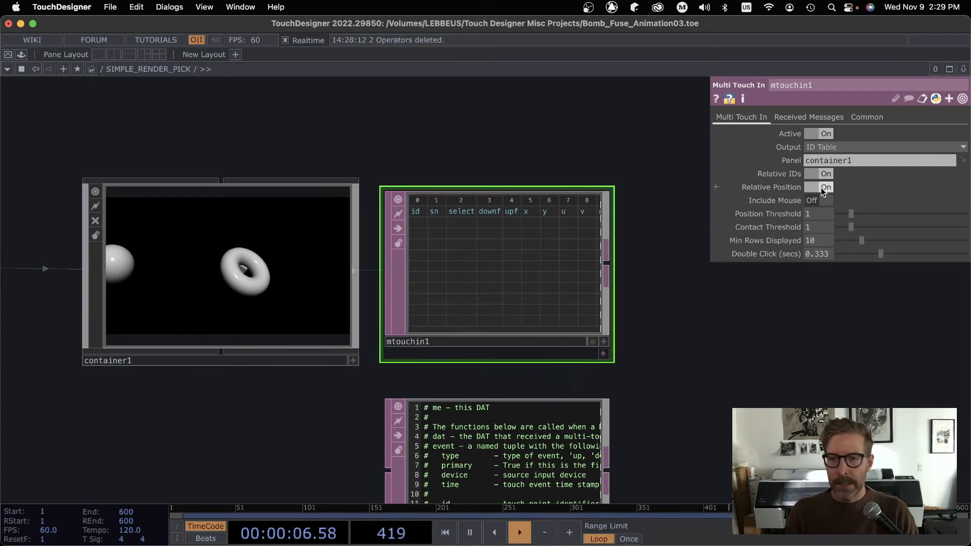
- Make container1's viewer interactive and click the scene to register a touch row
{"action": "left_click", "coordinate": [353, 361]}
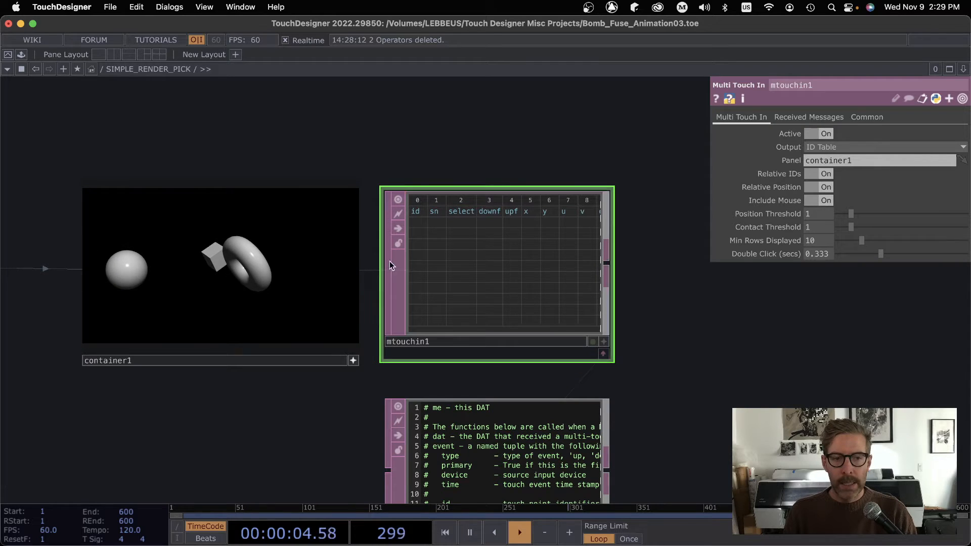
{"action": "left_click", "coordinate": [271, 258]}
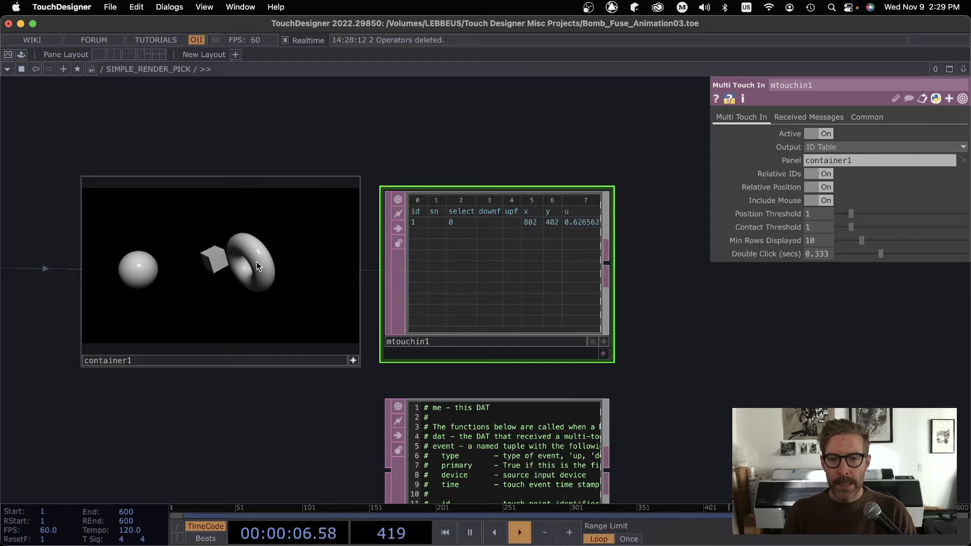
{"action": "mouse_move", "coordinate": [660, 356]}
{"action": "left_mouse_down"}
{"action": "mouse_move", "coordinate": [573, 354]}
{"action": "mouse_move", "coordinate": [957, 352]}
{"action": "left_mouse_up"}
- Hide the parameters and widen the mtouchin1 table to show all its columns
{"action": "key", "text": "p"}
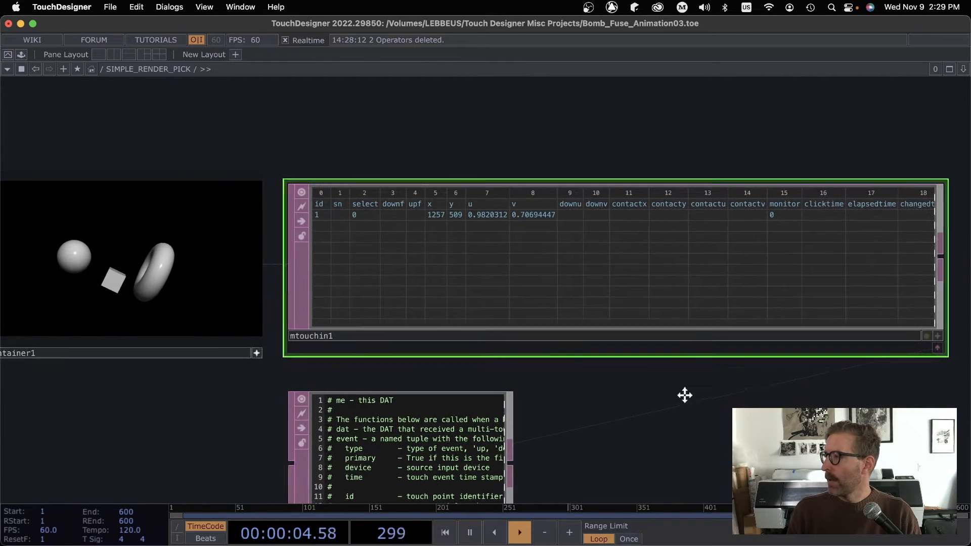
{"action": "left_click_drag", "start_coordinate": [721, 408], "coordinate": [686, 400]}
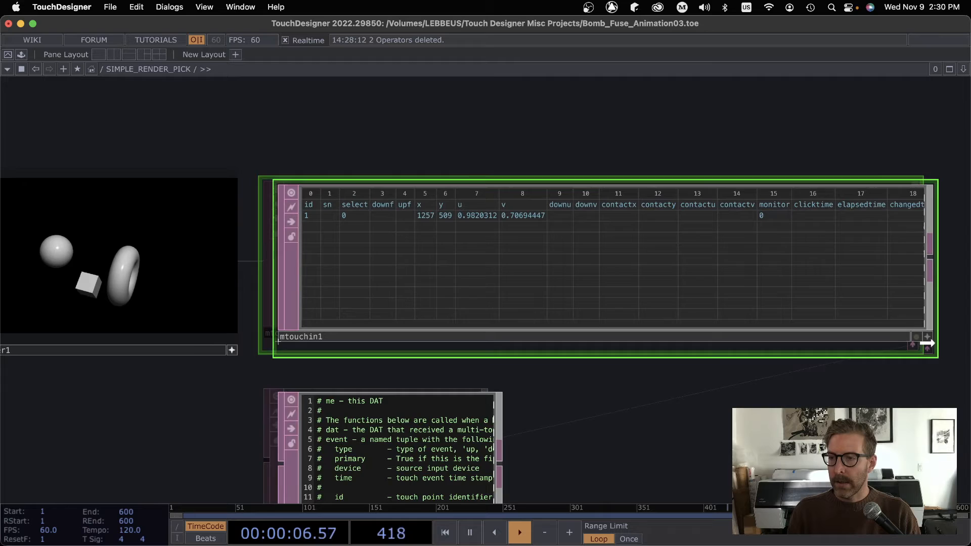
{"action": "mouse_move", "coordinate": [918, 340]}
{"action": "left_mouse_down"}
{"action": "mouse_move", "coordinate": [943, 367]}
{"action": "mouse_move", "coordinate": [969, 348]}
{"action": "left_mouse_up"}
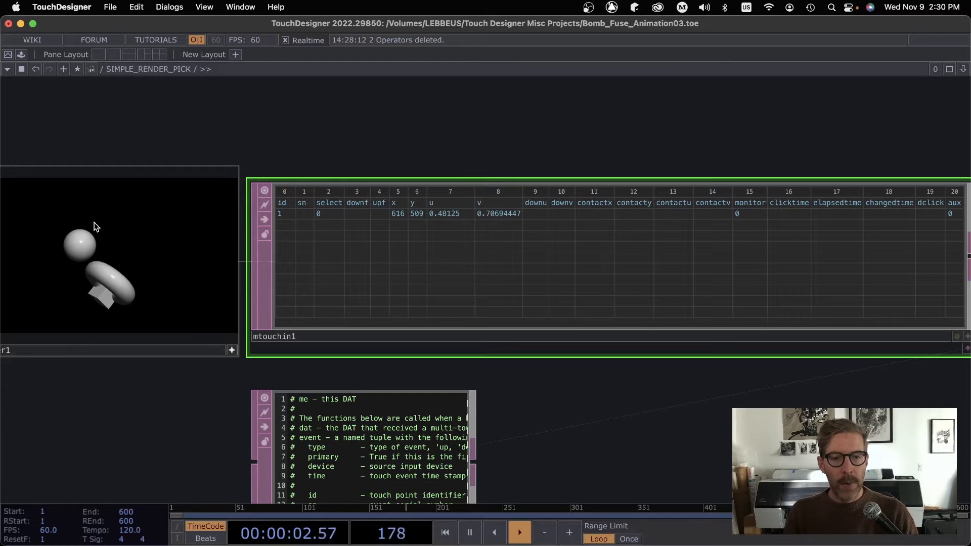
- Click the rendered scene repeatedly to watch mtouchin1 log new touches
{"action": "left_click", "coordinate": [170, 235]}
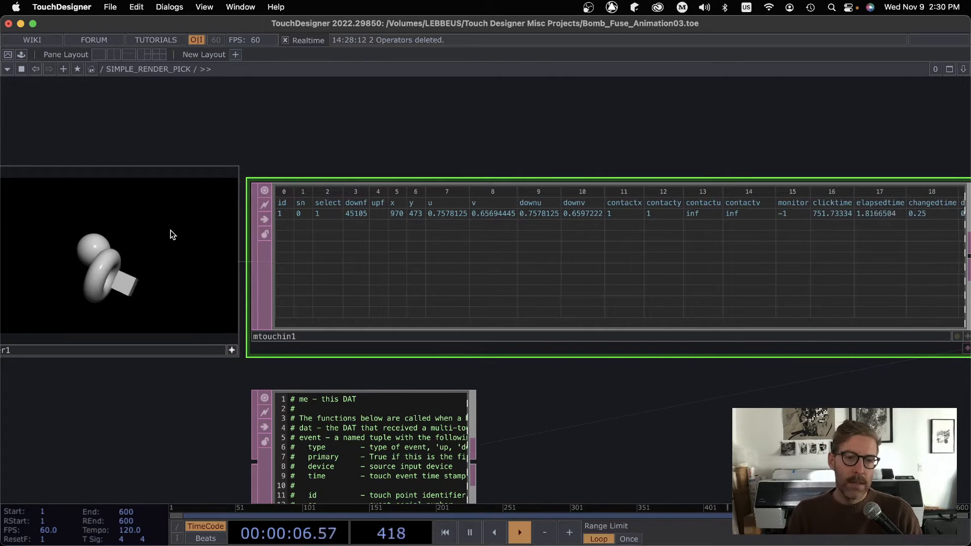
{"action": "left_click", "coordinate": [174, 235]}
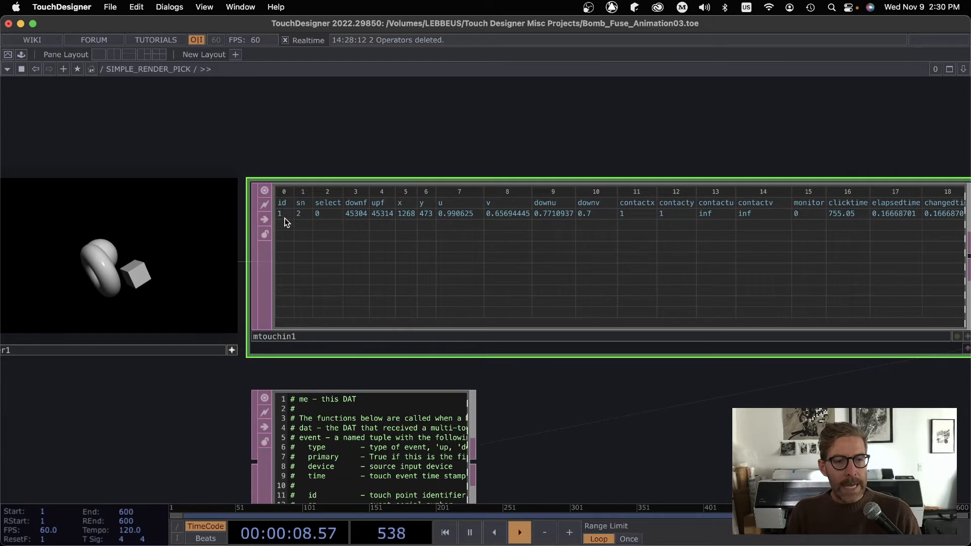
{"action": "left_click", "coordinate": [190, 222]}
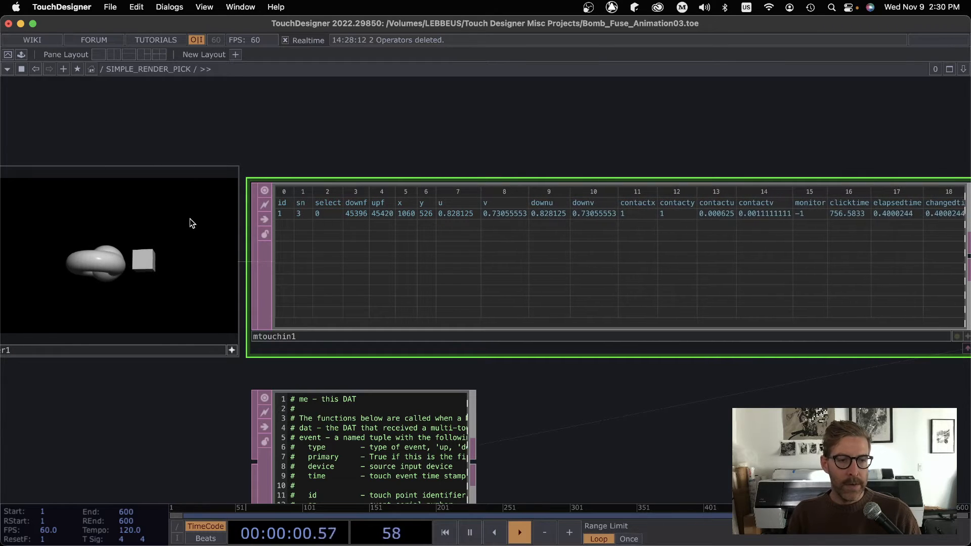
{"action": "left_click", "coordinate": [91, 220]}
{"action": "left_click", "coordinate": [201, 244]}
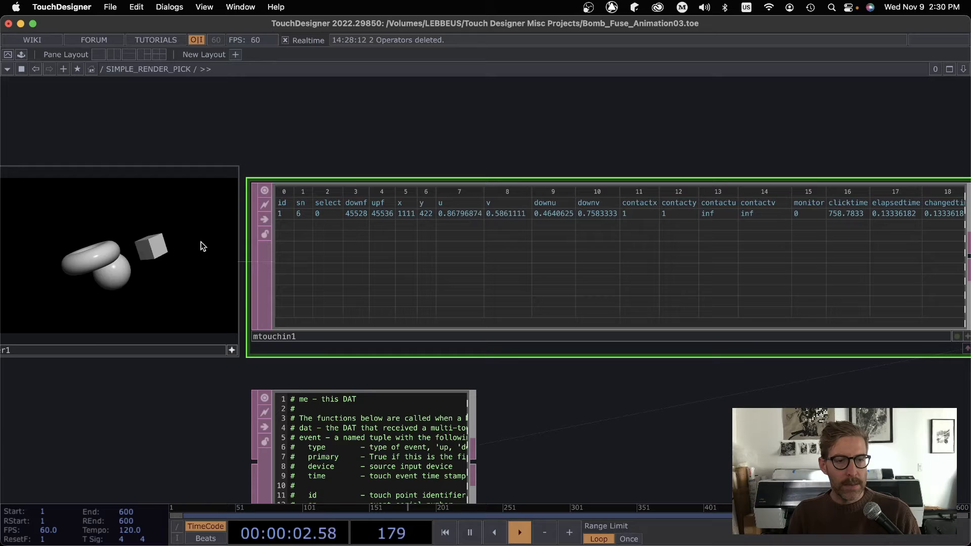
{"action": "left_click", "coordinate": [206, 266]}
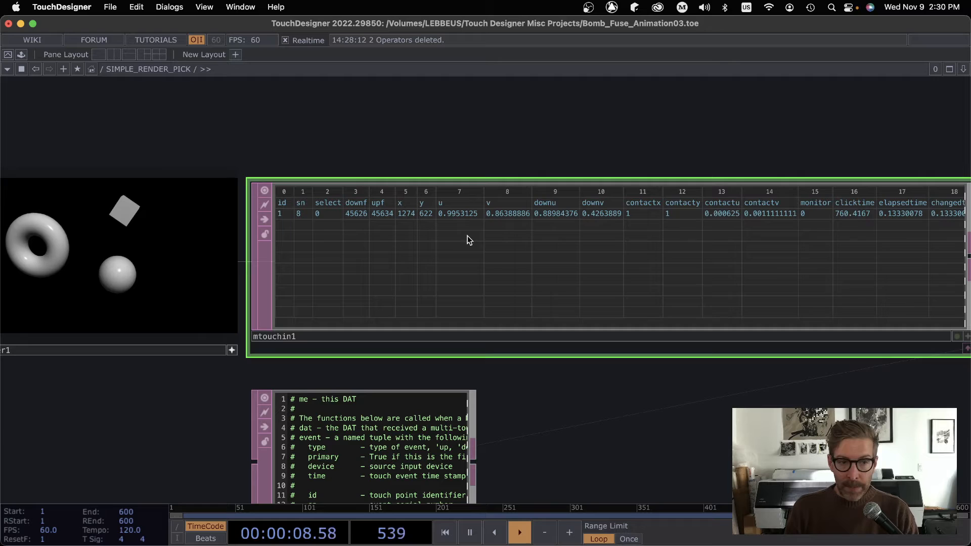
{"action": "left_click", "coordinate": [191, 247]}
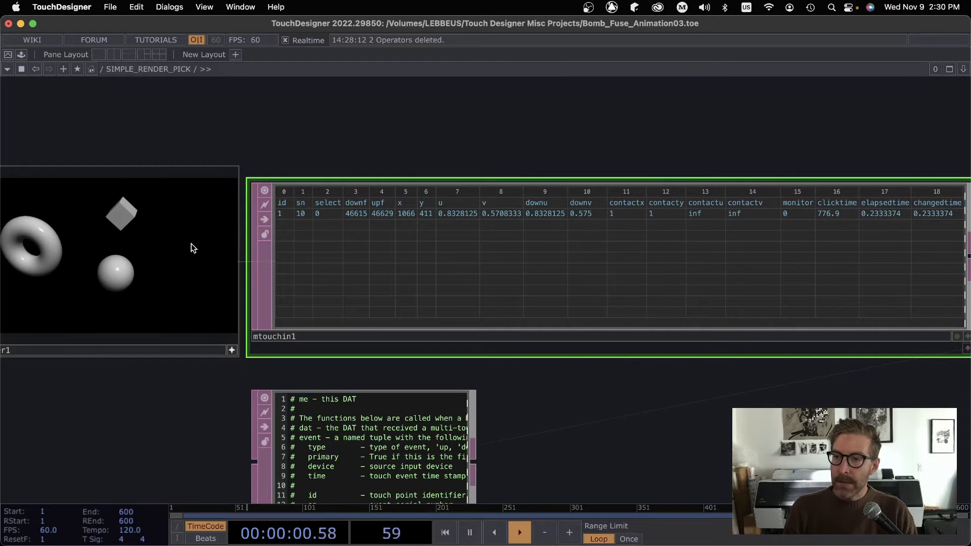
{"action": "left_click", "coordinate": [192, 242]}
{"action": "left_click", "coordinate": [192, 243]}
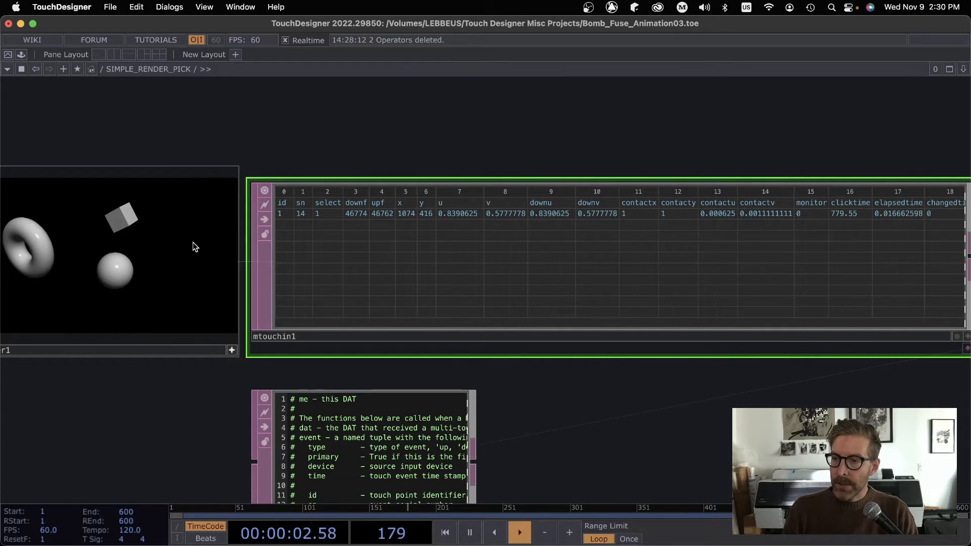
{"action": "left_click", "coordinate": [796, 269]}
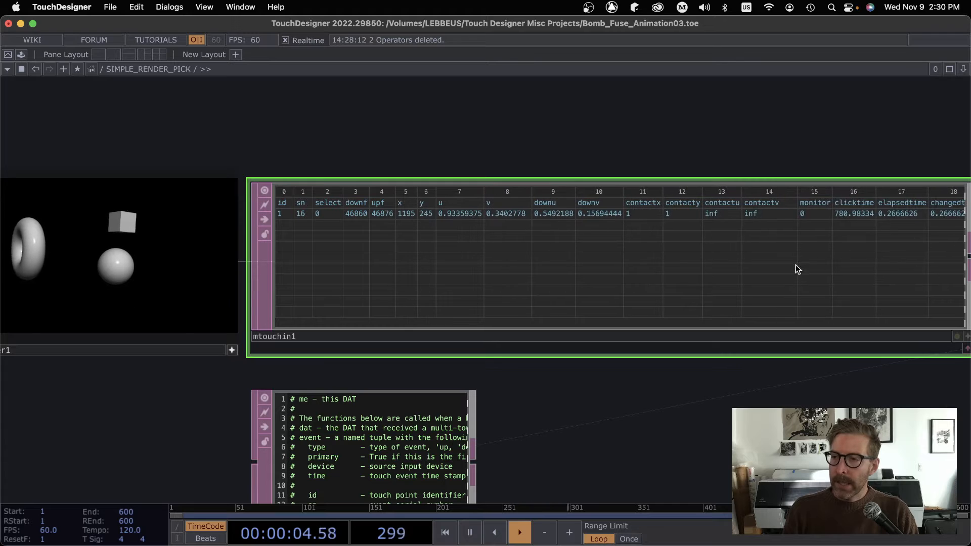
{"action": "left_click", "coordinate": [127, 298]}
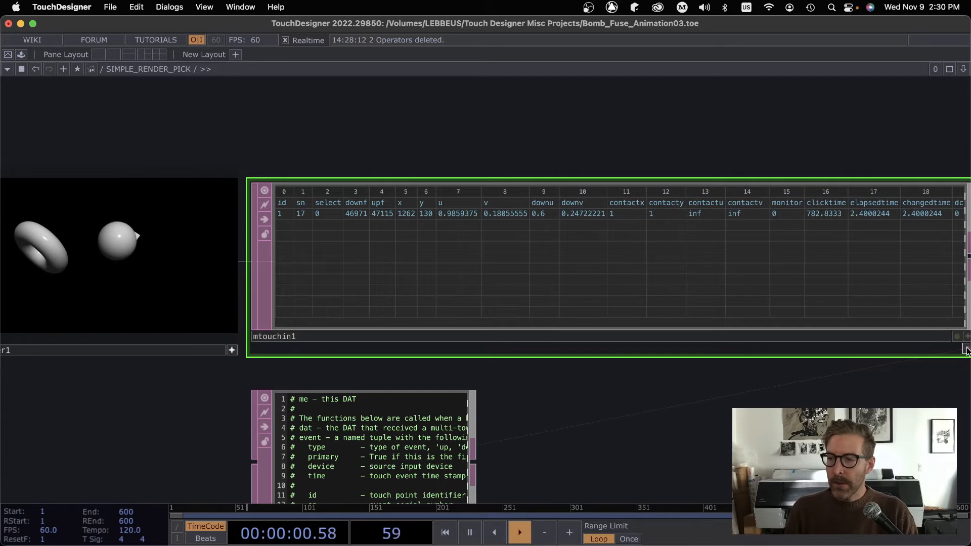
- Expand the touch table to fill its node, log one more touch, and restore the normal view
{"action": "left_click_drag", "start_coordinate": [964, 350], "coordinate": [962, 341]}
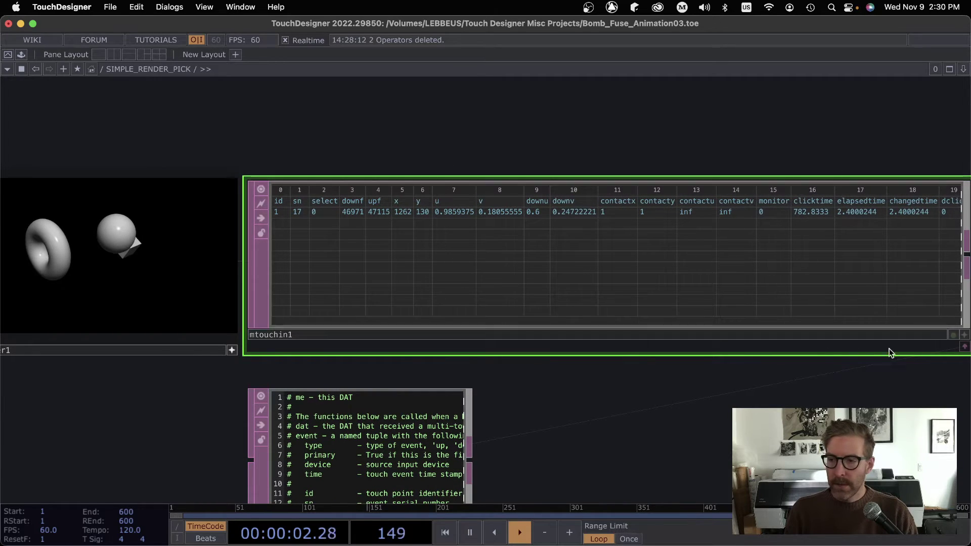
{"action": "left_click", "coordinate": [965, 337]}
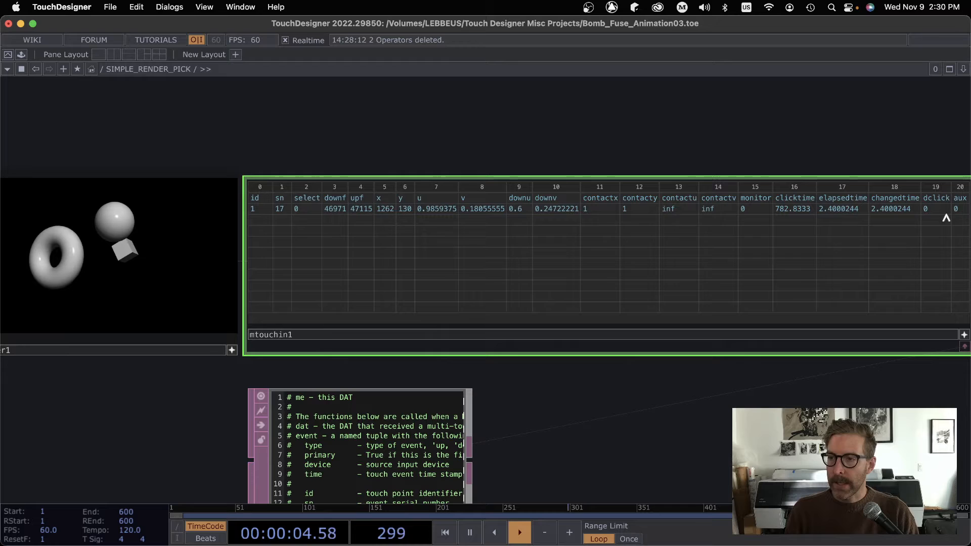
{"action": "left_click", "coordinate": [174, 274]}
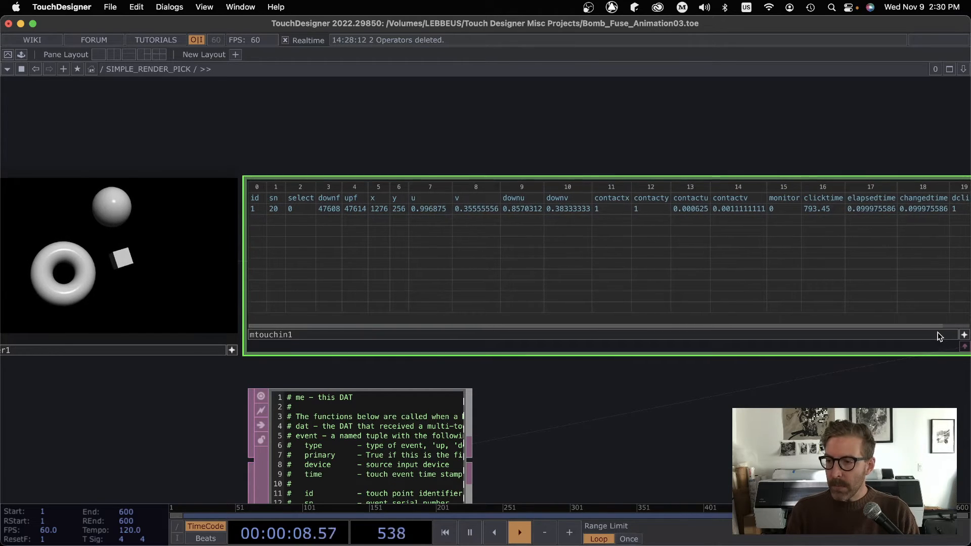
{"action": "left_click", "coordinate": [963, 336]}
- Check the mtouchin1 settings, close them and recentre container1, mtouchin1 and its callbacks
{"action": "key", "text": "p"}
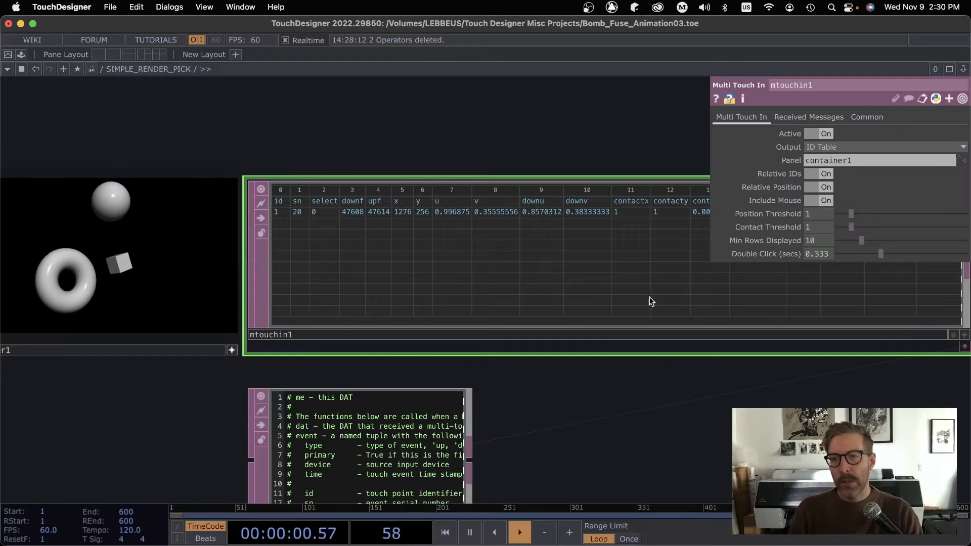
{"action": "left_click_drag", "start_coordinate": [650, 301], "coordinate": [784, 364]}
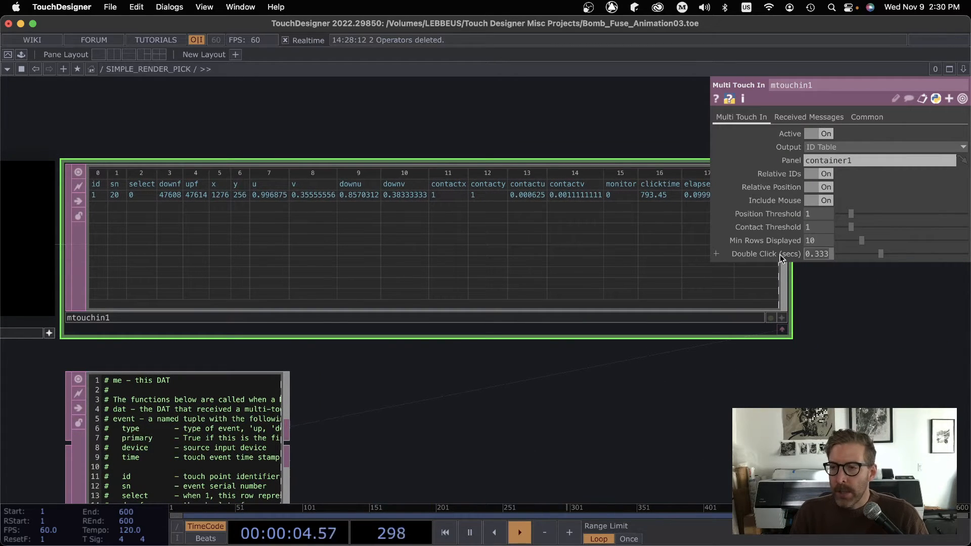
{"action": "mouse_move", "coordinate": [797, 354]}
{"action": "left_mouse_down"}
{"action": "mouse_move", "coordinate": [794, 342]}
{"action": "mouse_move", "coordinate": [539, 269]}
{"action": "left_mouse_up"}
{"action": "scroll", "coordinate": [713, 410], "scroll_direction": "down", "scroll_amount": 3}
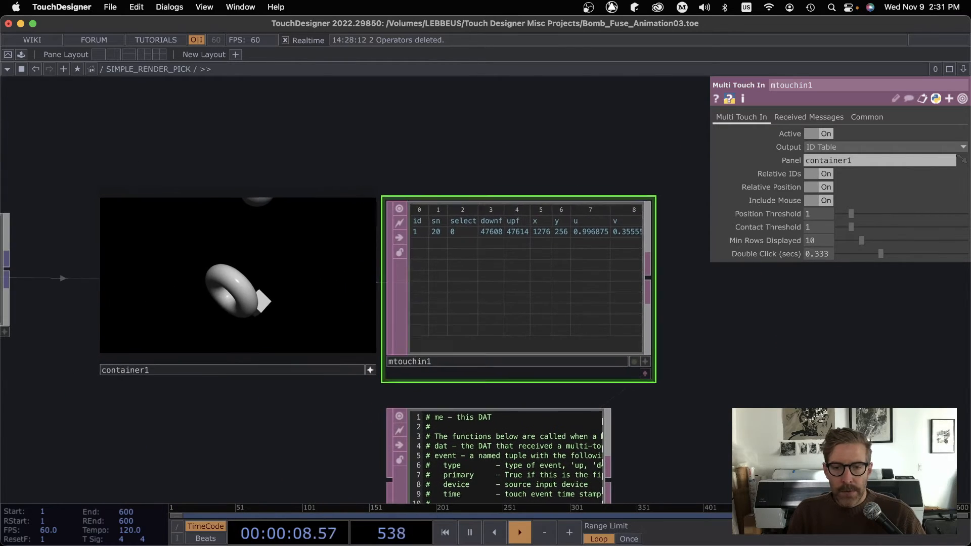
{"action": "key", "text": "p"}
{"action": "scroll", "coordinate": [697, 341], "scroll_direction": "up", "scroll_amount": 3}
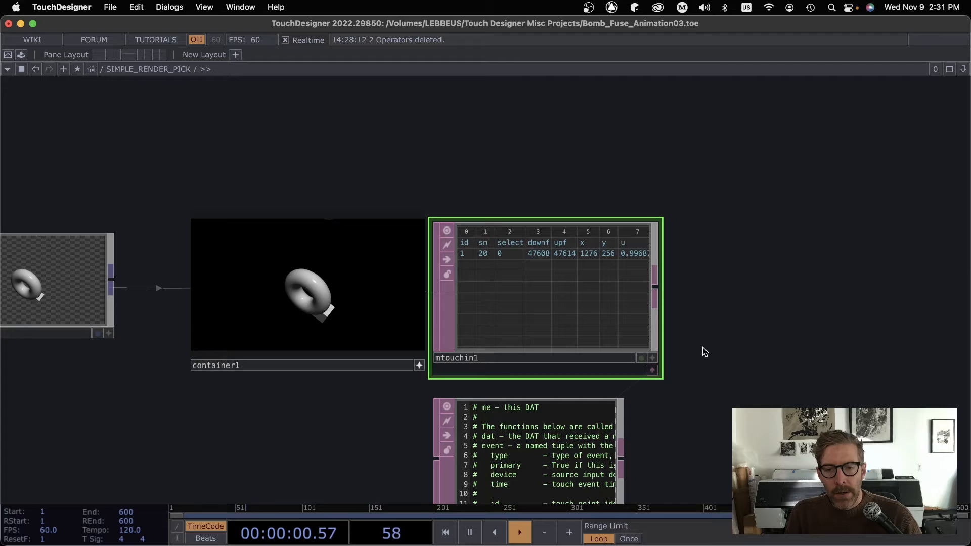
{"action": "mouse_move", "coordinate": [703, 352]}
{"action": "left_mouse_down"}
{"action": "mouse_move", "coordinate": [765, 330]}
{"action": "mouse_move", "coordinate": [486, 163]}
{"action": "mouse_move", "coordinate": [380, 147]}
{"action": "left_mouse_up"}
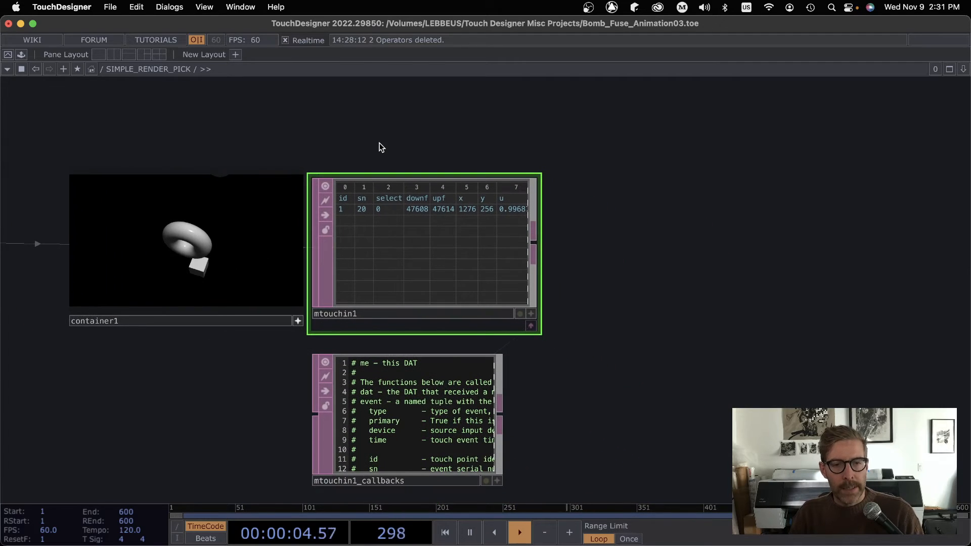
{"action": "left_click_drag", "start_coordinate": [607, 268], "coordinate": [562, 266]}
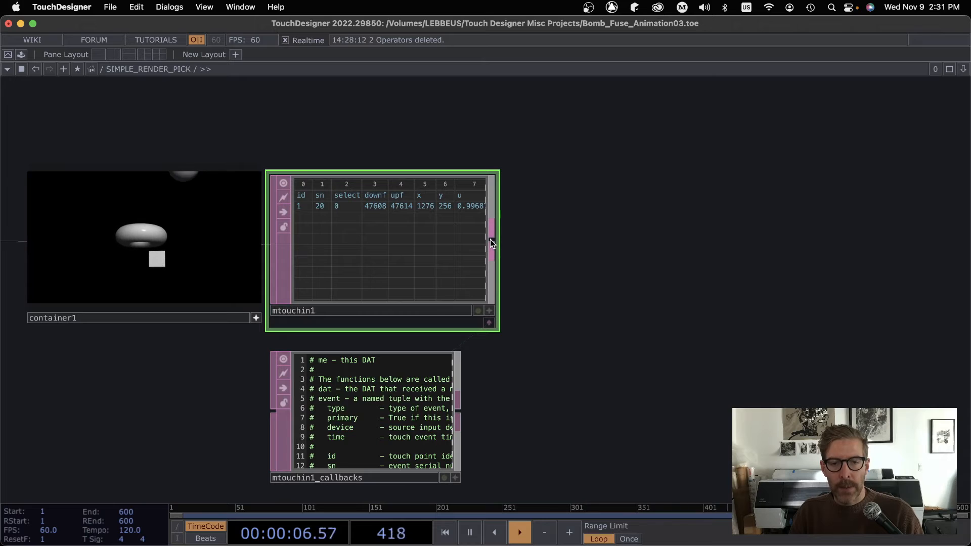
- Create a Render Pick DAT, renderpick1, wired after mtouchin1
{"action": "key", "text": "Tab"}
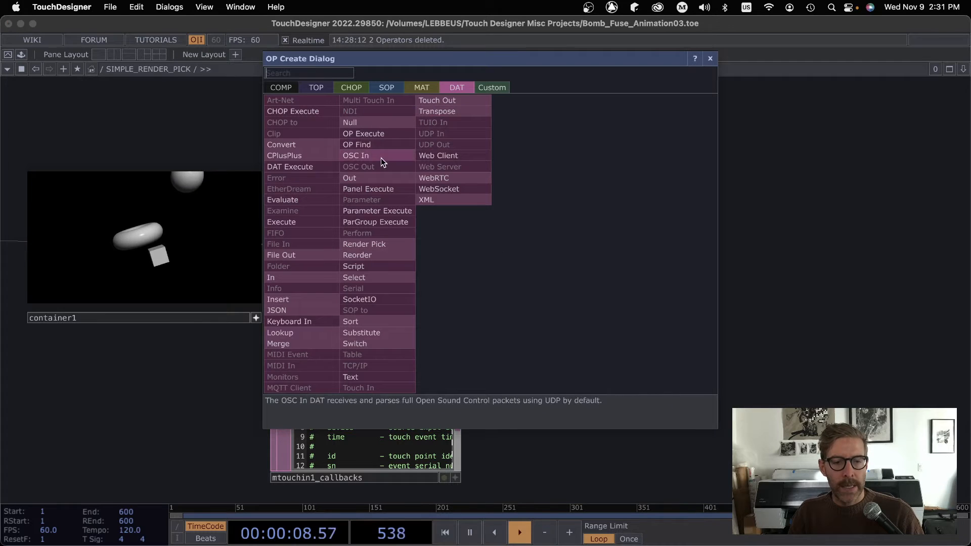
{"action": "left_click", "coordinate": [364, 243]}
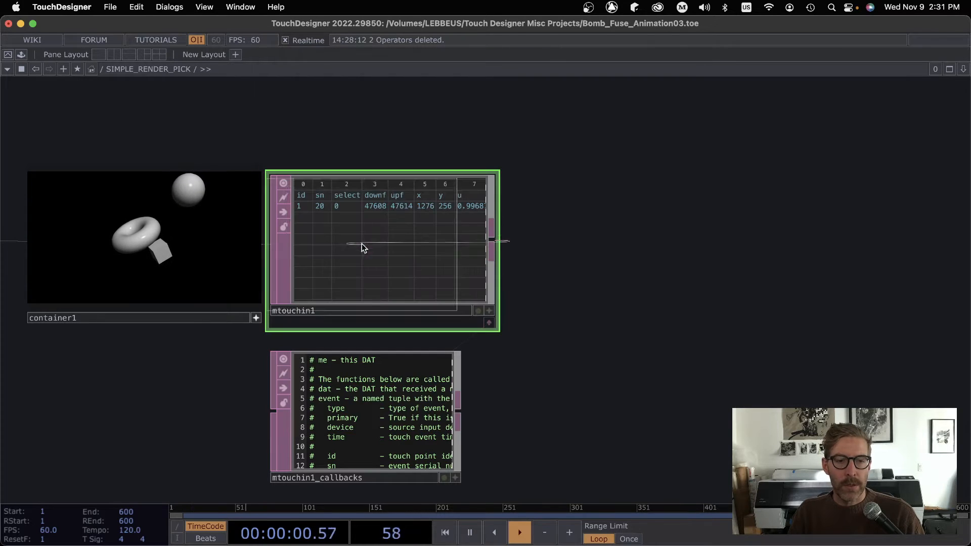
{"action": "left_click", "coordinate": [611, 250]}
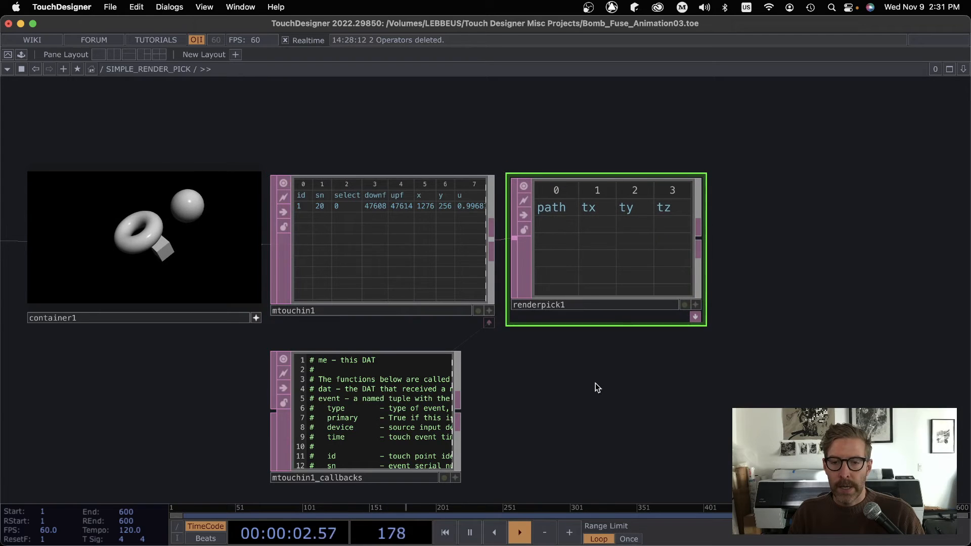
{"action": "scroll", "coordinate": [595, 383], "scroll_direction": "down", "scroll_amount": 3}
{"action": "left_click_drag", "start_coordinate": [554, 374], "coordinate": [680, 372]}
{"action": "key", "text": "p"}
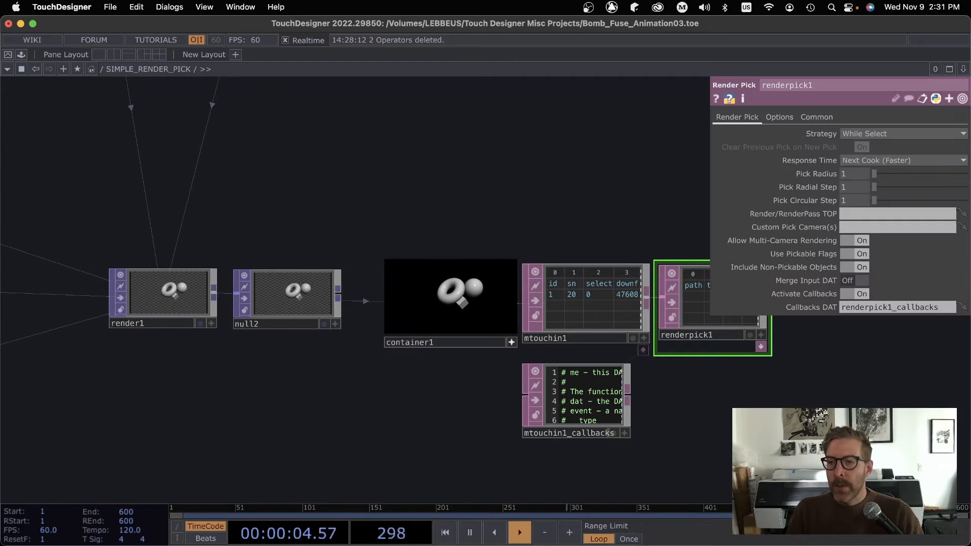
{"action": "scroll", "coordinate": [679, 373], "scroll_direction": "up", "scroll_amount": 2}
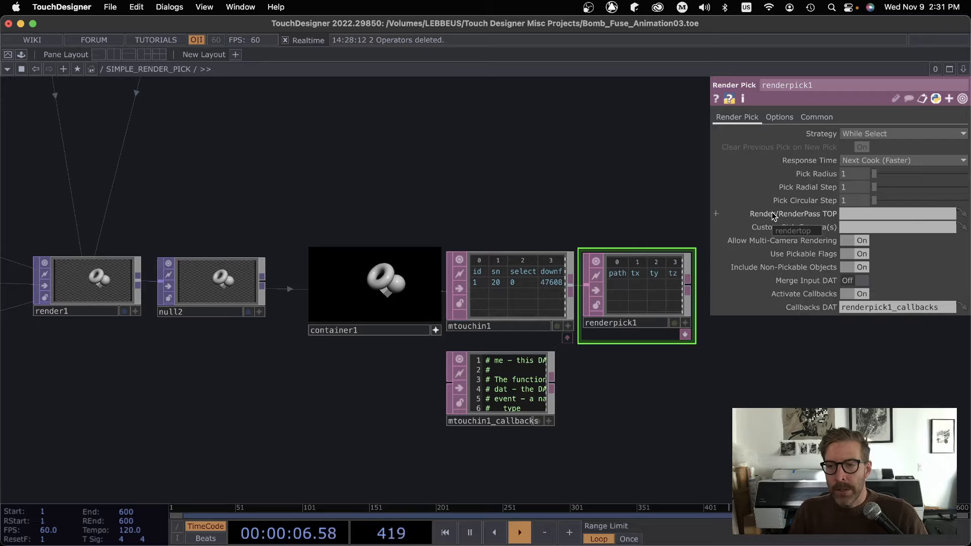
- Set render1 as renderpick1's render source and click the torus to test picking
{"action": "left_click_drag", "start_coordinate": [91, 283], "coordinate": [869, 212]}
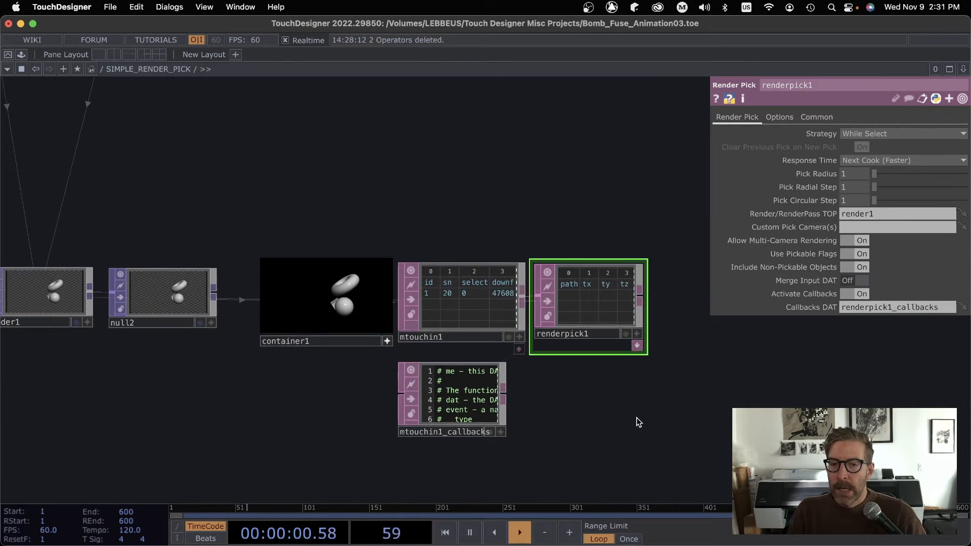
{"action": "scroll", "coordinate": [558, 410], "scroll_direction": "up", "scroll_amount": 5}
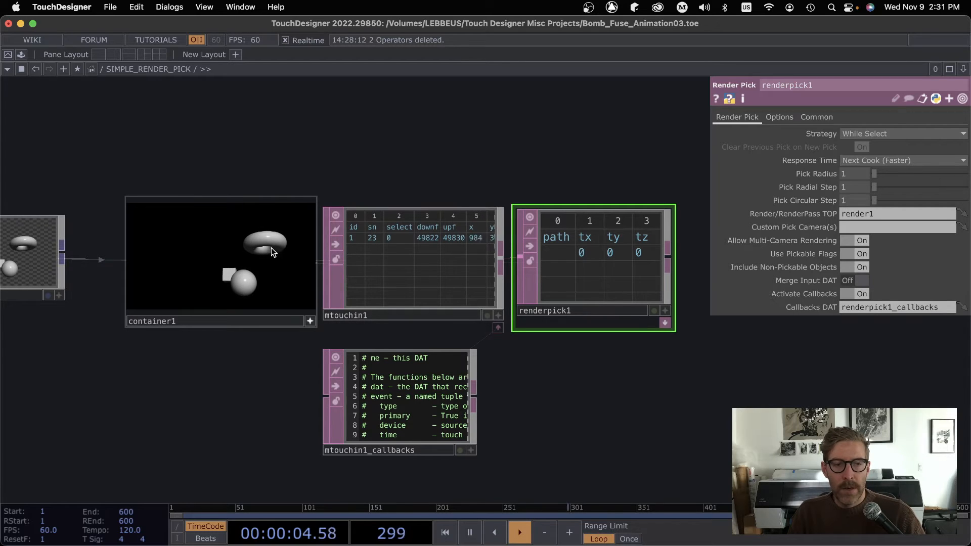
{"action": "left_click", "coordinate": [271, 248]}
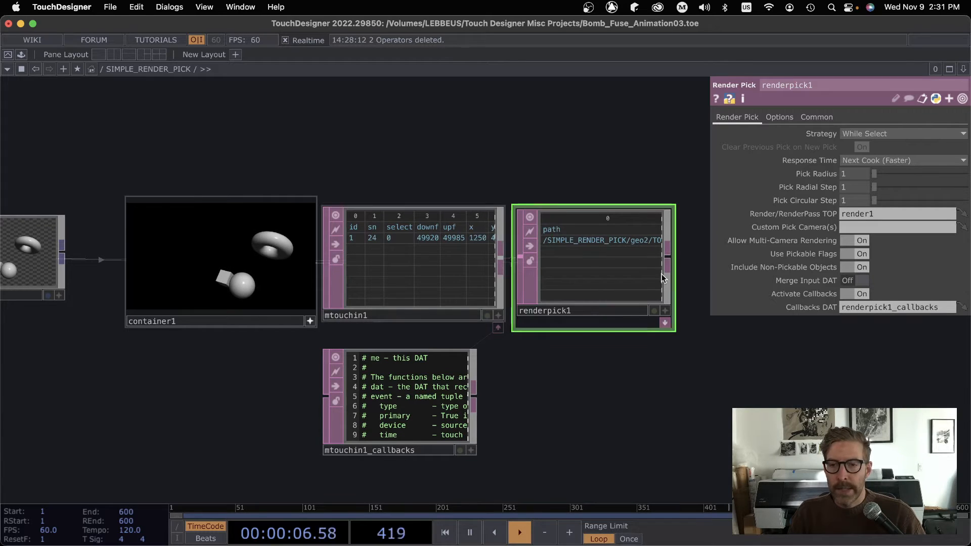
{"action": "mouse_move", "coordinate": [646, 349]}
{"action": "left_mouse_down"}
{"action": "mouse_move", "coordinate": [686, 383]}
{"action": "mouse_move", "coordinate": [298, 256]}
{"action": "left_mouse_up"}
{"action": "key", "text": "p"}
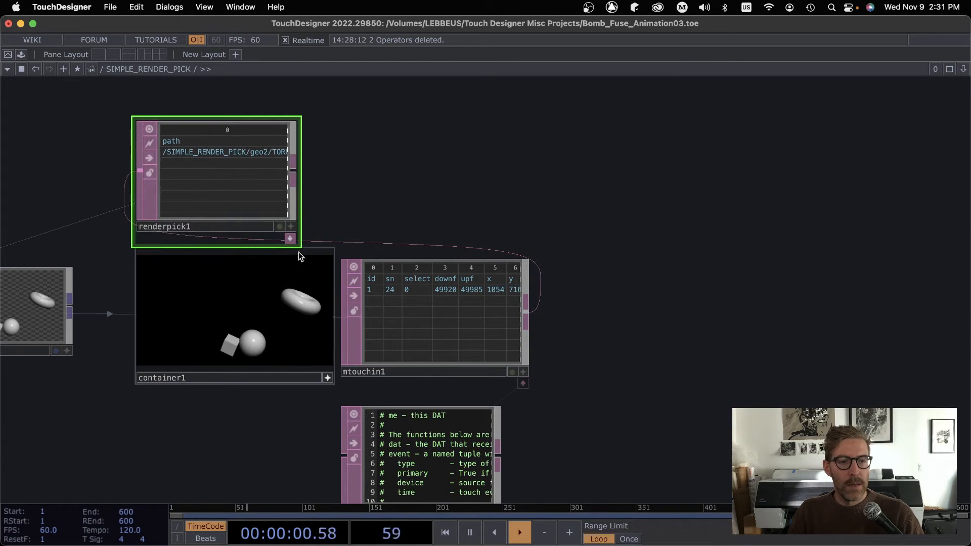
- Widen renderpick1 to show tx, ty, tz and pick the sphere, torus and box in the scene
{"action": "left_click_drag", "start_coordinate": [300, 245], "coordinate": [858, 228]}
{"action": "left_click_drag", "start_coordinate": [800, 307], "coordinate": [753, 318]}
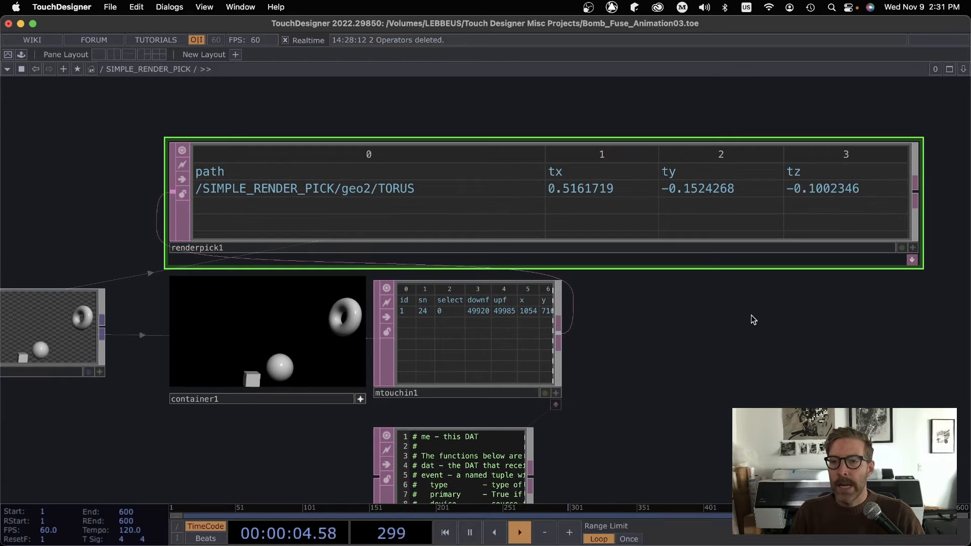
{"action": "left_click", "coordinate": [259, 323]}
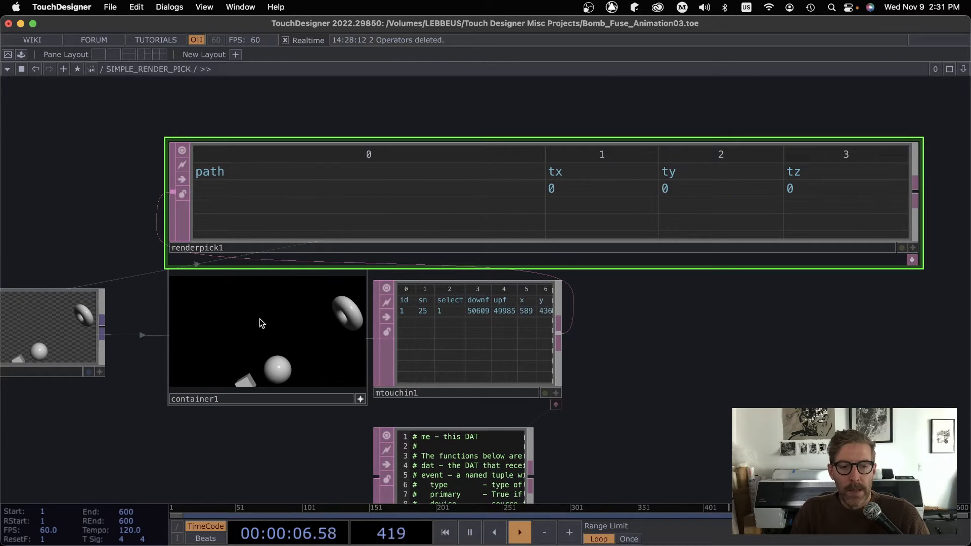
{"action": "left_click", "coordinate": [280, 370]}
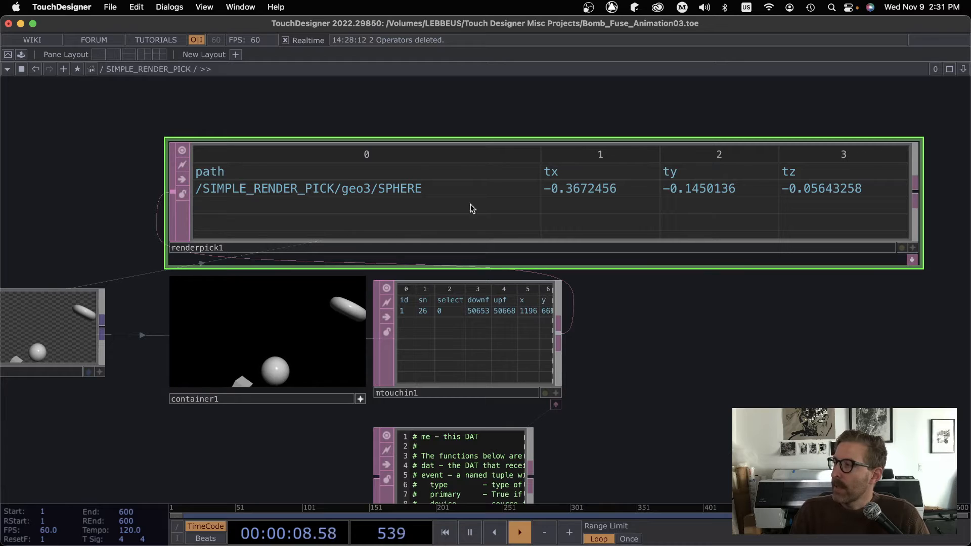
{"action": "left_click", "coordinate": [348, 309]}
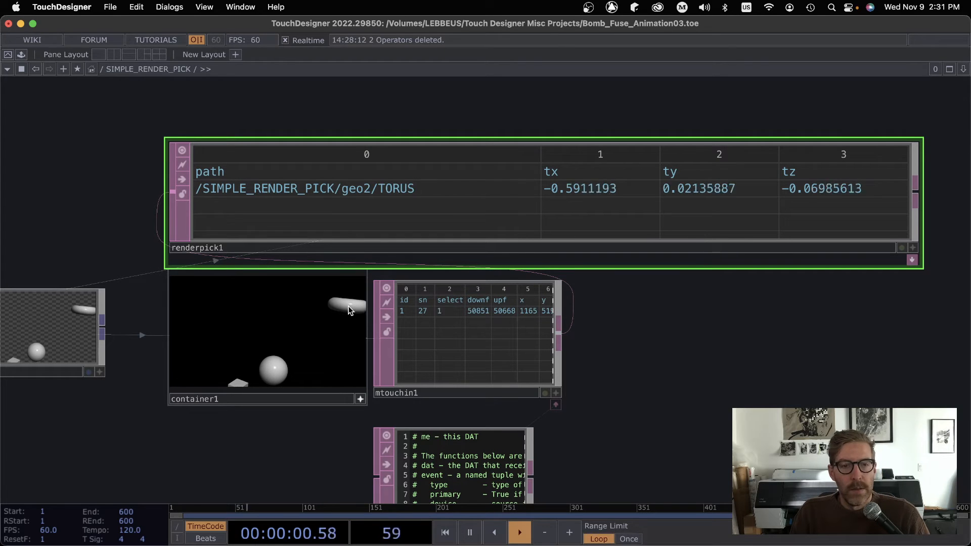
{"action": "left_click", "coordinate": [237, 383]}
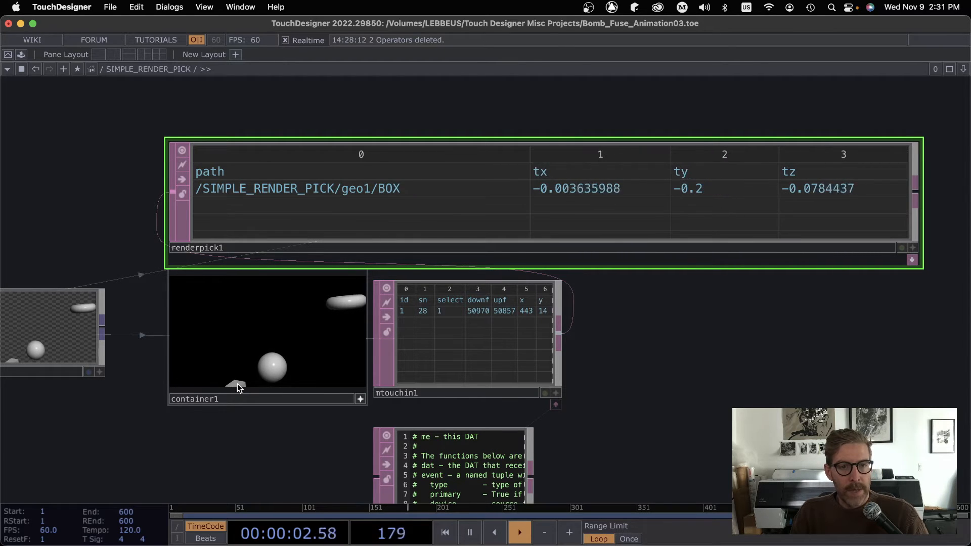
- Pick the three objects again to compare their paths, then bring the geo2 nodes into view
{"action": "left_click", "coordinate": [277, 361]}
{"action": "left_click", "coordinate": [232, 324]}
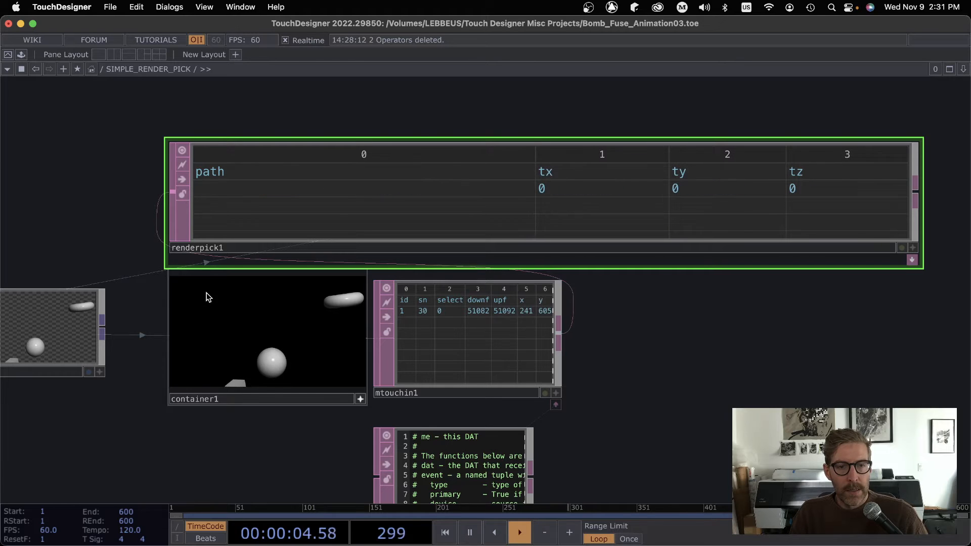
{"action": "left_click", "coordinate": [345, 297]}
{"action": "left_click", "coordinate": [270, 350]}
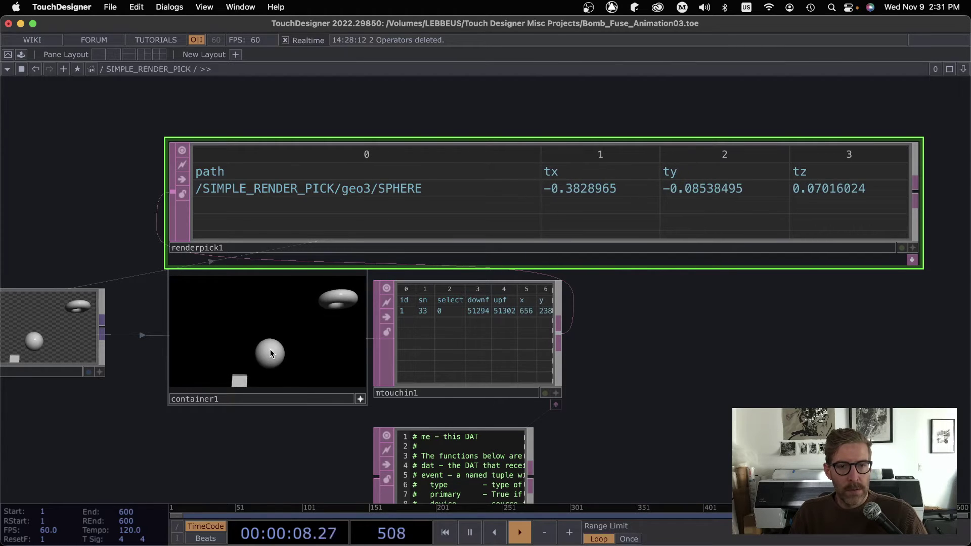
{"action": "left_click", "coordinate": [239, 380]}
{"action": "scroll", "coordinate": [227, 453], "scroll_direction": "down", "scroll_amount": 4}
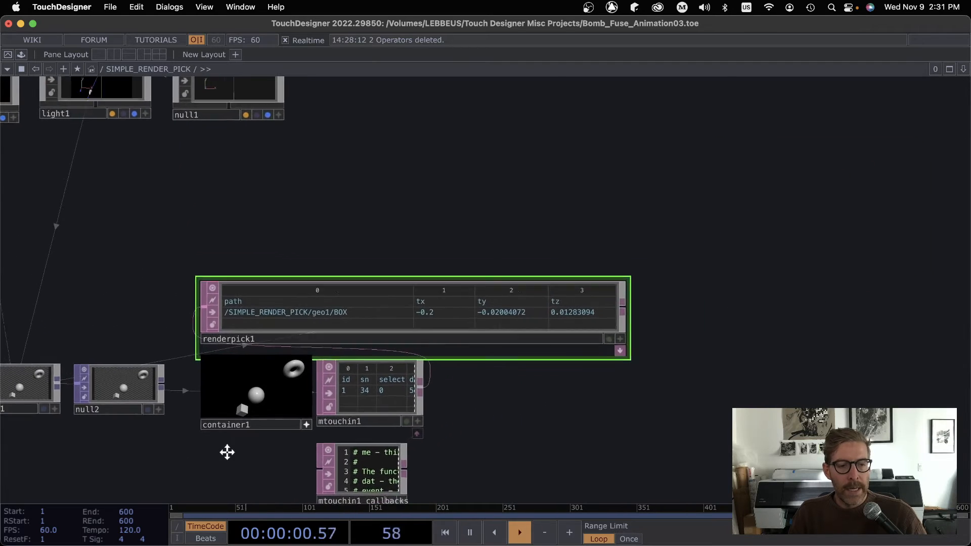
{"action": "scroll", "coordinate": [227, 453], "scroll_direction": "down", "scroll_amount": 3}
{"action": "left_click_drag", "start_coordinate": [227, 453], "coordinate": [371, 361]}
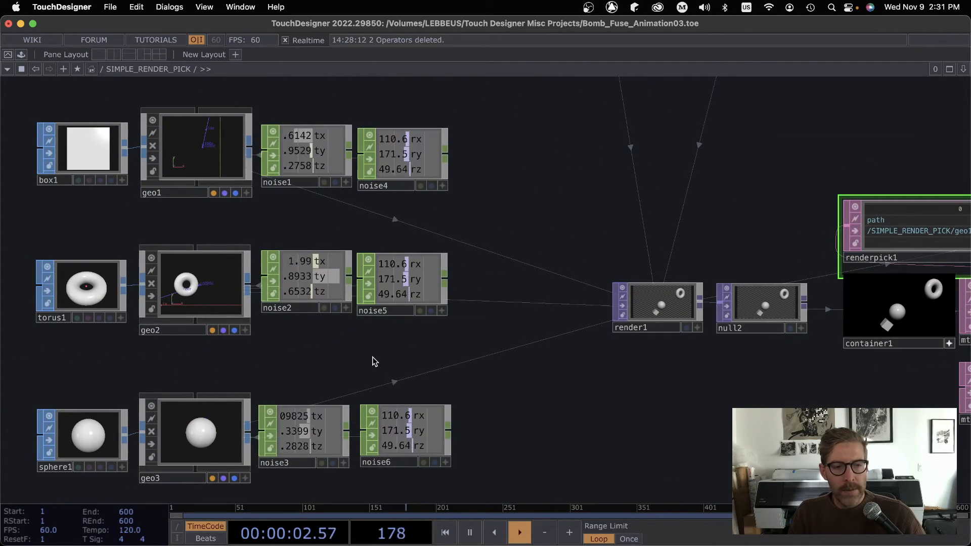
- Inside geo2, move the TORUS SOP left, closer to in1
{"action": "double_click", "coordinate": [195, 284]}
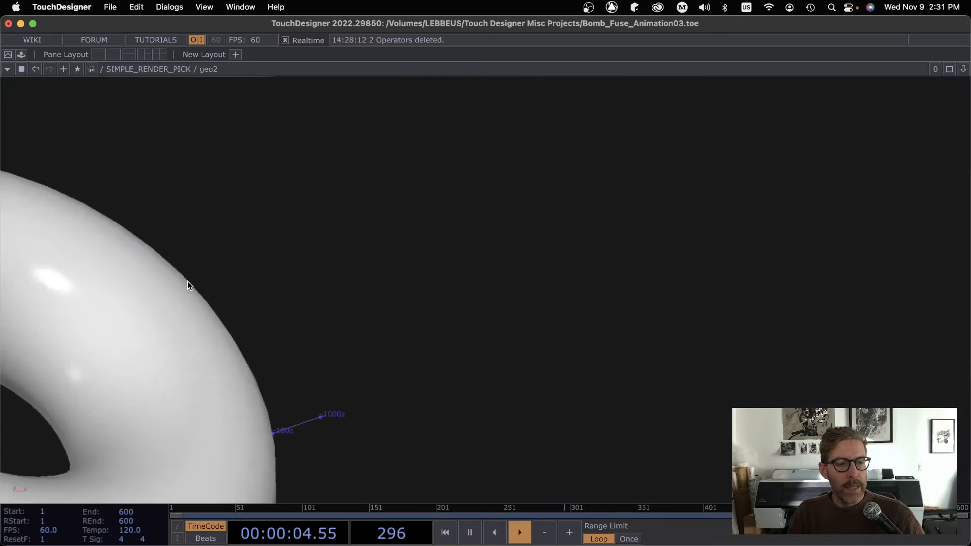
{"action": "scroll", "coordinate": [188, 281], "scroll_direction": "down", "scroll_amount": 5}
{"action": "left_click_drag", "start_coordinate": [751, 318], "coordinate": [681, 313]}
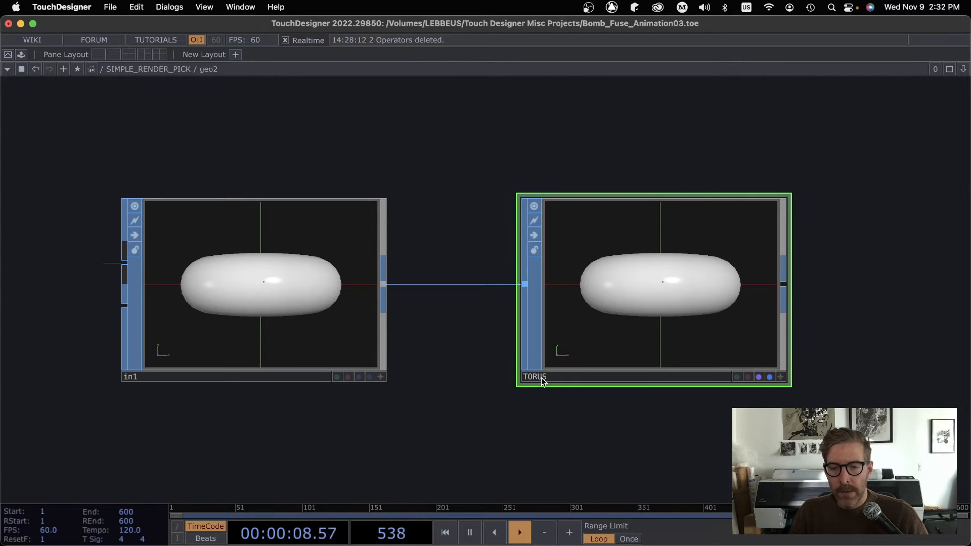
{"action": "left_click_drag", "start_coordinate": [553, 377], "coordinate": [501, 378]}
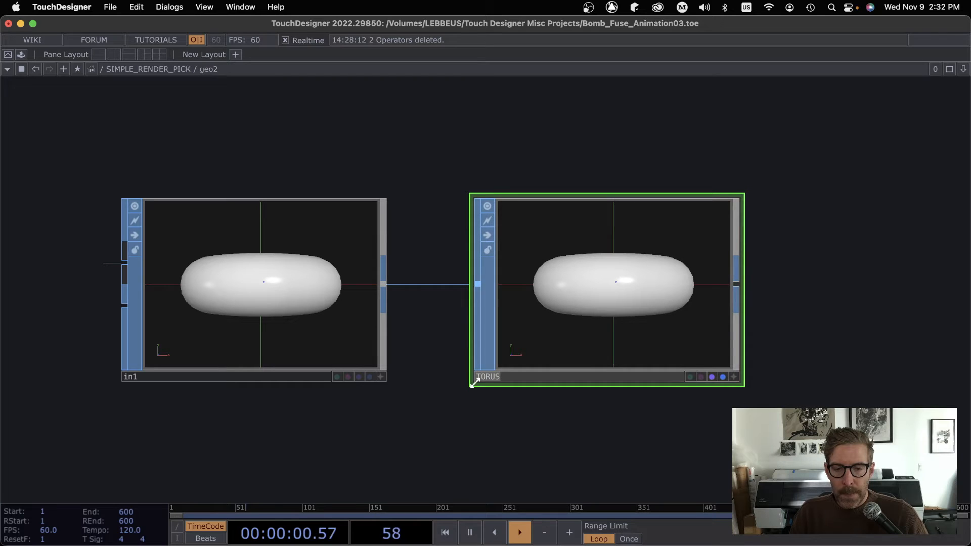
{"action": "scroll", "coordinate": [532, 432], "scroll_direction": "down", "scroll_amount": 5}
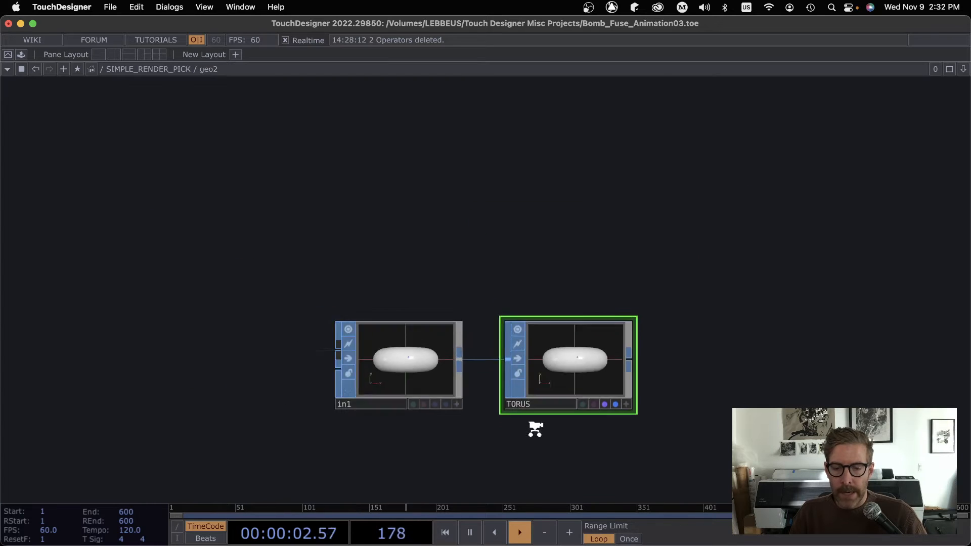
{"action": "scroll", "coordinate": [532, 433], "scroll_direction": "down", "scroll_amount": 5}
- Return to the SIMPLE_RENDER_PICK network and bring renderpick1 into view
{"action": "key", "text": "u"}
{"action": "scroll", "coordinate": [532, 432], "scroll_direction": "down", "scroll_amount": 4}
{"action": "scroll", "coordinate": [523, 380], "scroll_direction": "down", "scroll_amount": 4}
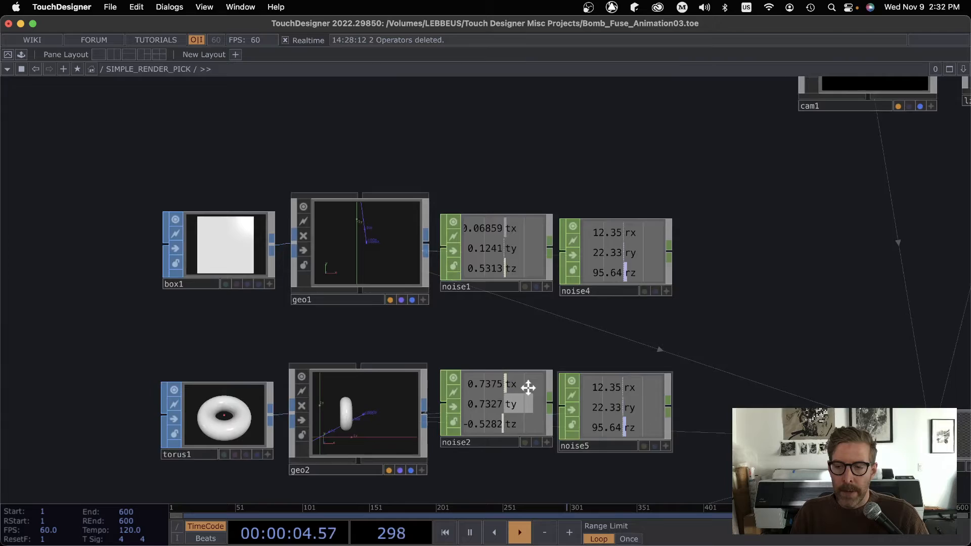
{"action": "mouse_move", "coordinate": [523, 379]}
{"action": "left_mouse_down"}
{"action": "mouse_move", "coordinate": [364, 364]}
{"action": "mouse_move", "coordinate": [485, 199]}
{"action": "mouse_move", "coordinate": [395, 258]}
{"action": "left_mouse_up"}
{"action": "scroll", "coordinate": [395, 258], "scroll_direction": "up", "scroll_amount": 3}
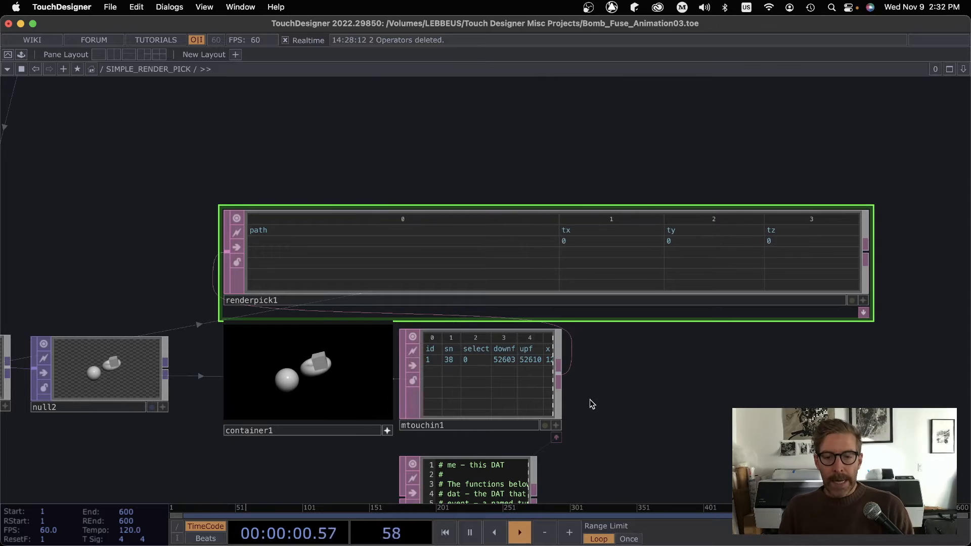
{"action": "scroll", "coordinate": [470, 394], "scroll_direction": "up", "scroll_amount": 1}
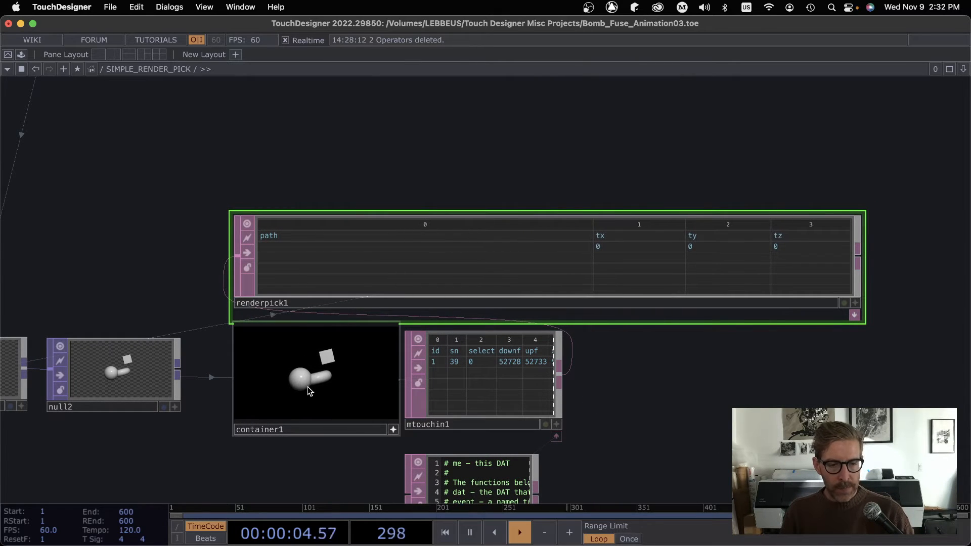
- Set renderpick1's Strategy to Always so it gains selectedpath and UV columns
{"action": "key", "text": "p"}
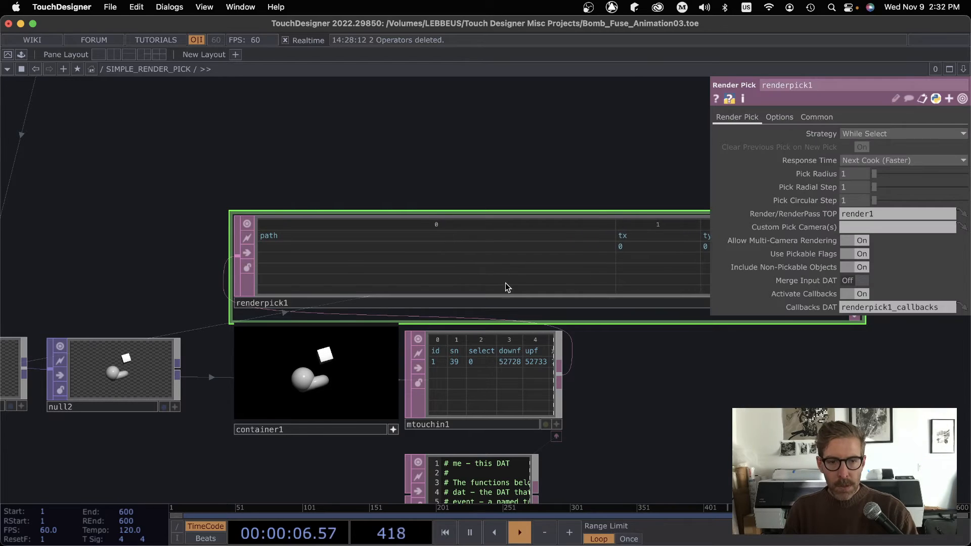
{"action": "scroll", "coordinate": [701, 379], "scroll_direction": "down", "scroll_amount": 2}
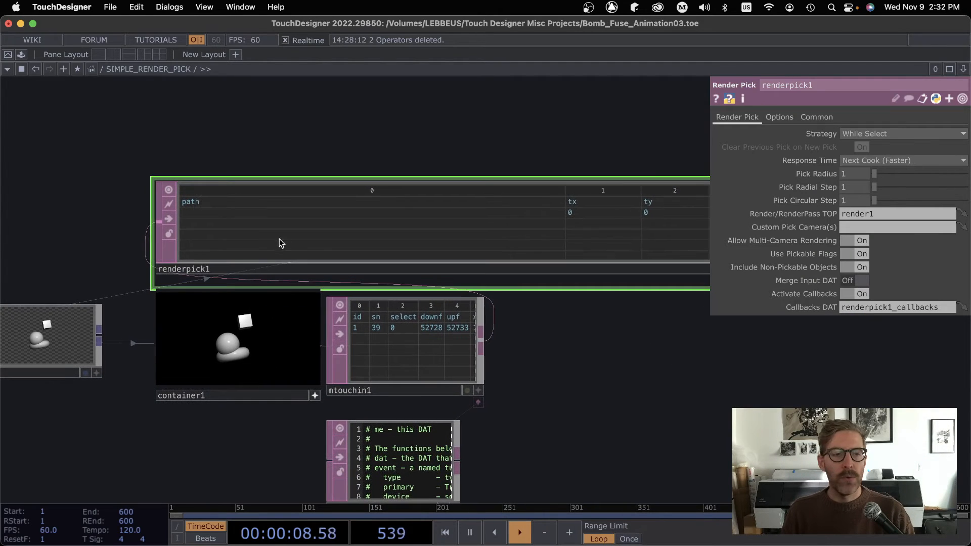
{"action": "left_click", "coordinate": [872, 134]}
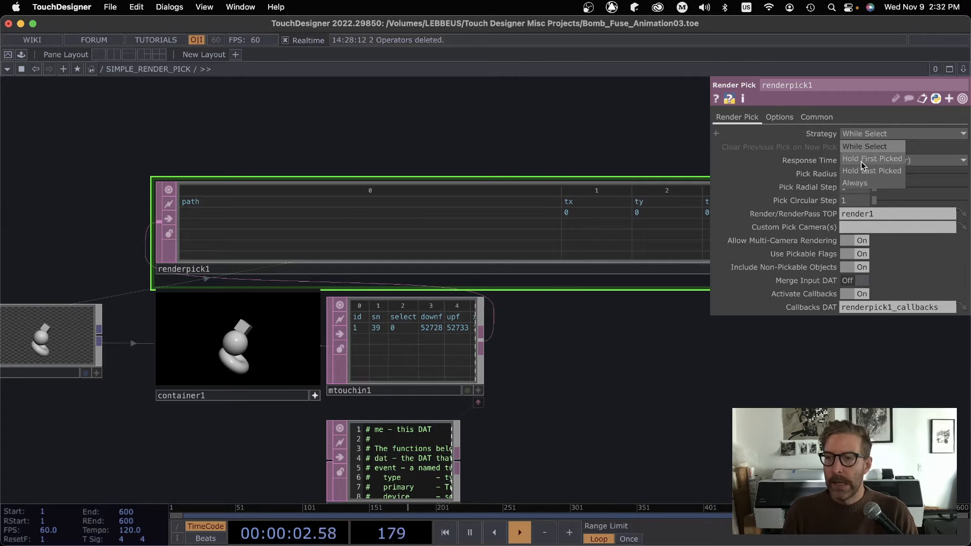
{"action": "left_click", "coordinate": [861, 186]}
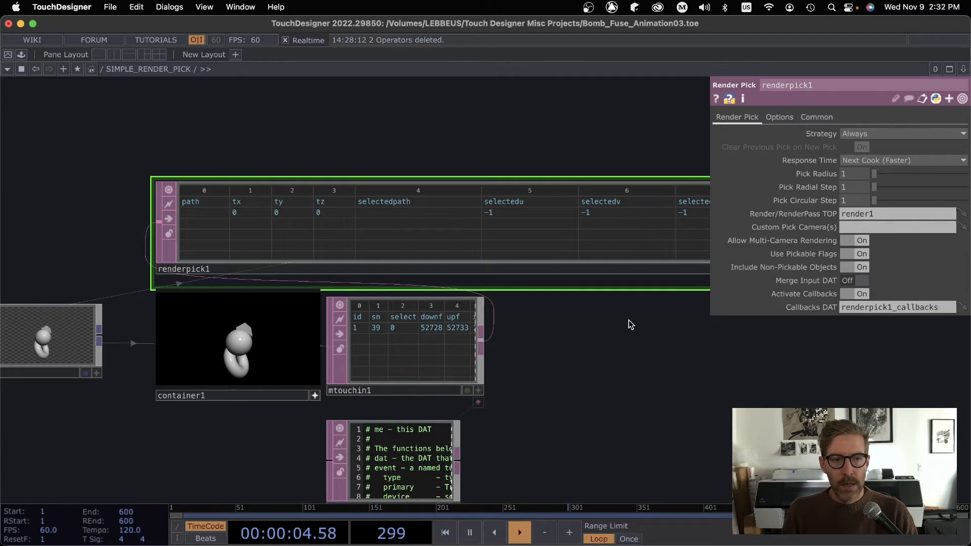
- Hide renderpick1's parameters and pick the sphere, storing geo3/SPHERE as the selected path
{"action": "key", "text": "p"}
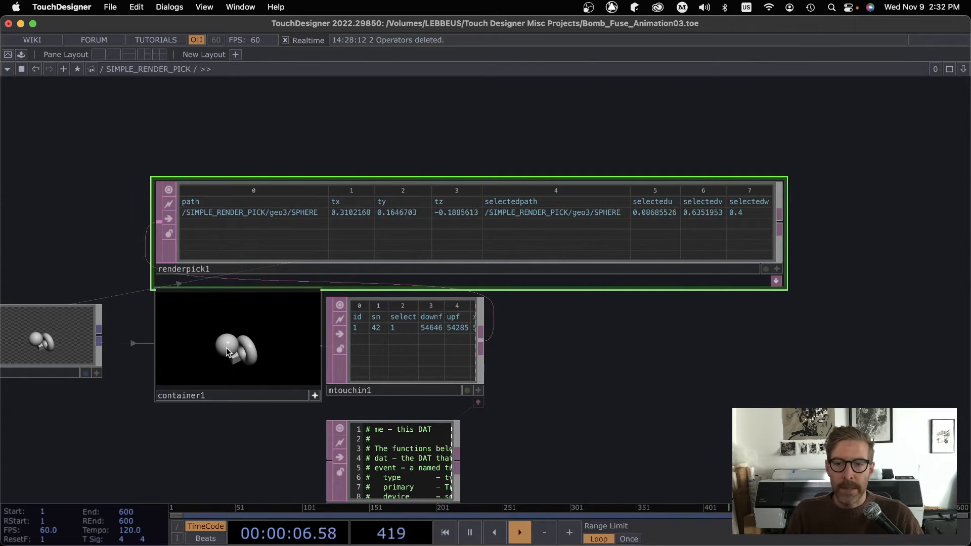
{"action": "left_click_drag", "start_coordinate": [227, 348], "coordinate": [226, 349]}
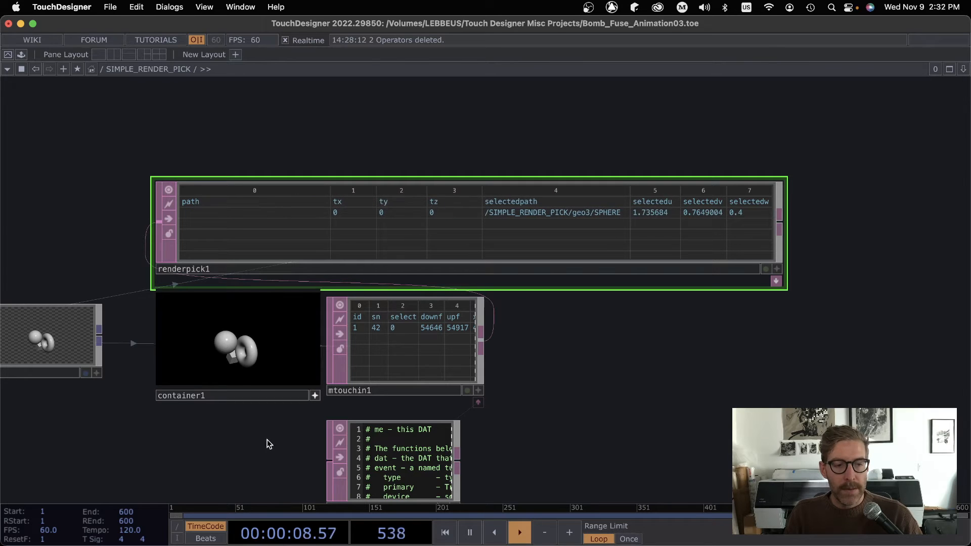
{"action": "scroll", "coordinate": [599, 314], "scroll_direction": "down", "scroll_amount": 4}
{"action": "scroll", "coordinate": [546, 322], "scroll_direction": "down", "scroll_amount": 4}
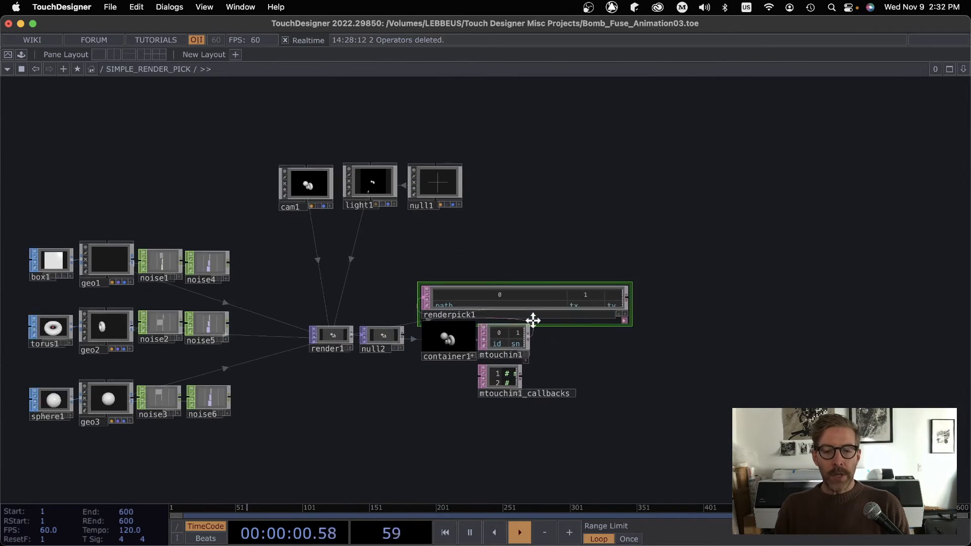
{"action": "scroll", "coordinate": [531, 324], "scroll_direction": "down", "scroll_amount": 3}
{"action": "scroll", "coordinate": [531, 324], "scroll_direction": "down", "scroll_amount": 4}
- At the root network, turn off the viewer-active previews on the BOMB and STAR containers
{"action": "key", "text": "u"}
{"action": "scroll", "coordinate": [532, 323], "scroll_direction": "down", "scroll_amount": 4}
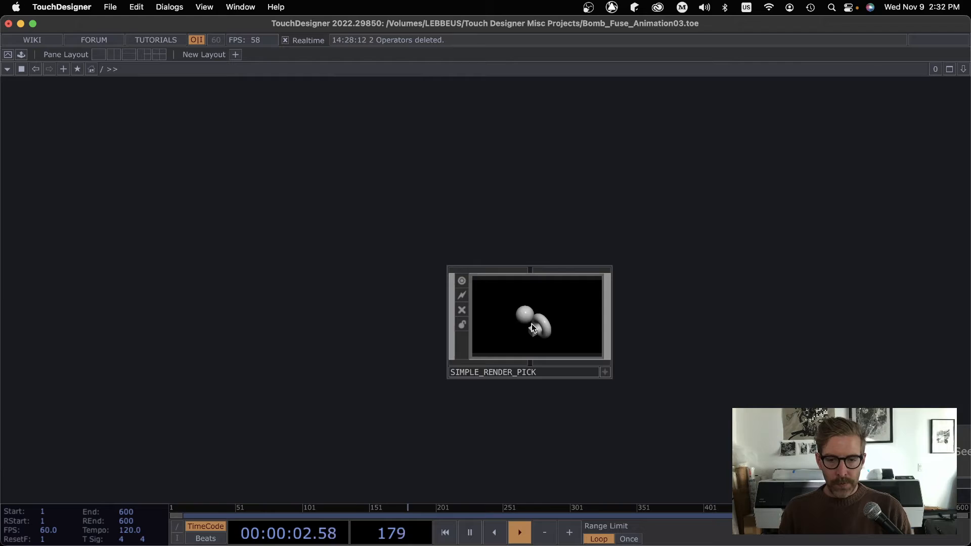
{"action": "scroll", "coordinate": [630, 364], "scroll_direction": "down", "scroll_amount": 4}
{"action": "scroll", "coordinate": [256, 272], "scroll_direction": "down", "scroll_amount": 3}
{"action": "left_click_drag", "start_coordinate": [281, 288], "coordinate": [415, 194]}
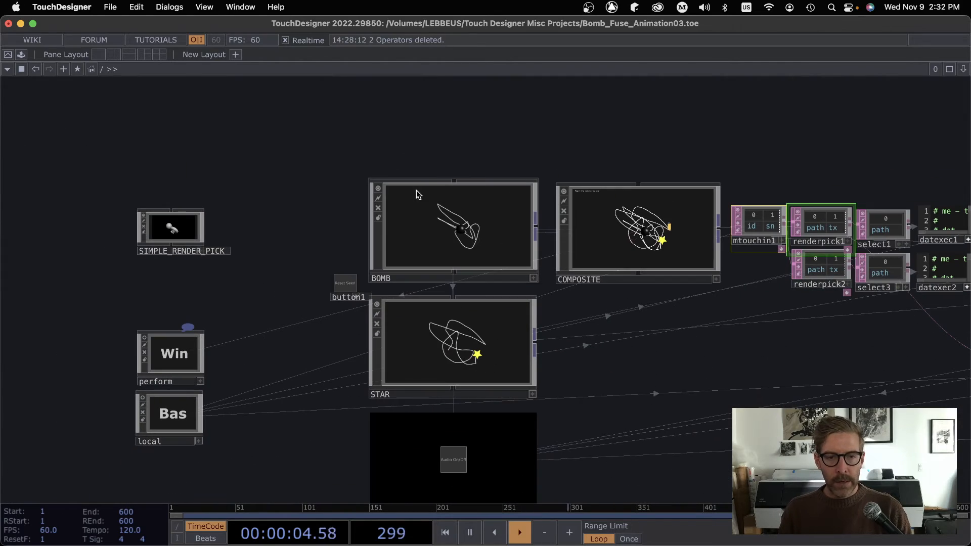
{"action": "left_click", "coordinate": [380, 191]}
{"action": "left_click", "coordinate": [377, 307]}
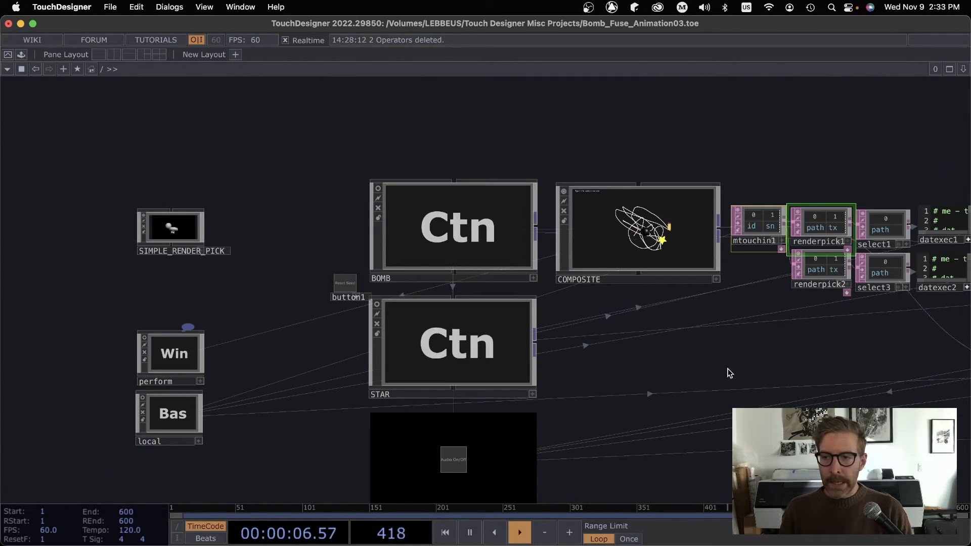
- Move the lighter over the bomb circle and the star to check renderpick1 and renderpick2 report their CIRCLE paths
{"action": "left_click_drag", "start_coordinate": [728, 364], "coordinate": [330, 326]}
{"action": "scroll", "coordinate": [323, 277], "scroll_direction": "up", "scroll_amount": 2}
{"action": "left_click", "coordinate": [324, 265]}
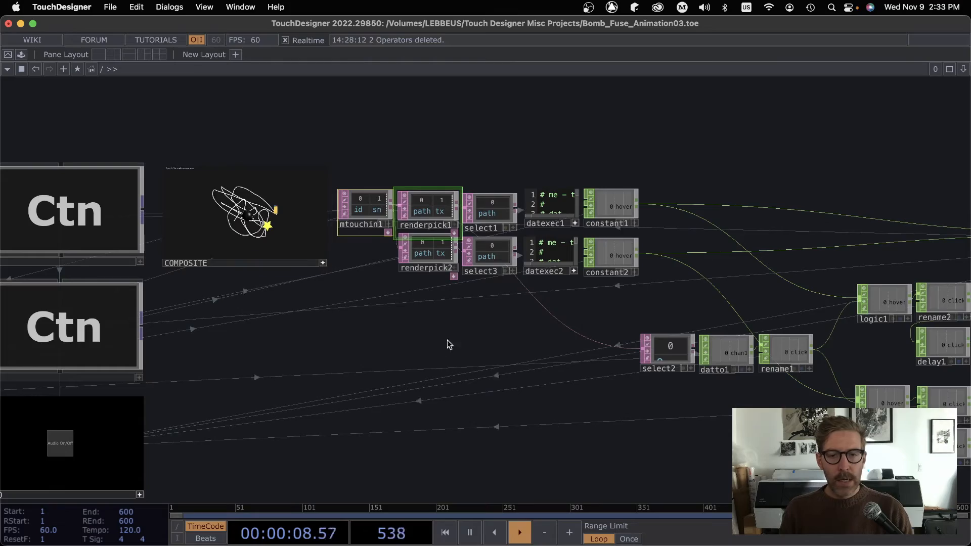
{"action": "scroll", "coordinate": [447, 340], "scroll_direction": "up", "scroll_amount": 3}
{"action": "mouse_move", "coordinate": [307, 373]}
{"action": "left_mouse_down"}
{"action": "mouse_move", "coordinate": [281, 327]}
{"action": "mouse_move", "coordinate": [418, 402]}
{"action": "left_mouse_up"}
{"action": "scroll", "coordinate": [281, 328], "scroll_direction": "up", "scroll_amount": 4}
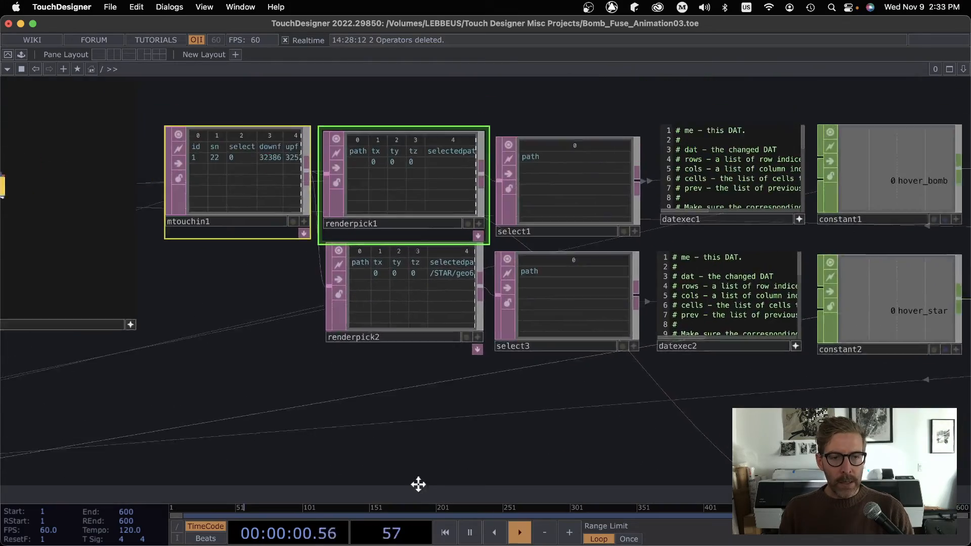
{"action": "left_click_drag", "start_coordinate": [314, 288], "coordinate": [455, 334]}
{"action": "scroll", "coordinate": [514, 371], "scroll_direction": "up", "scroll_amount": 3}
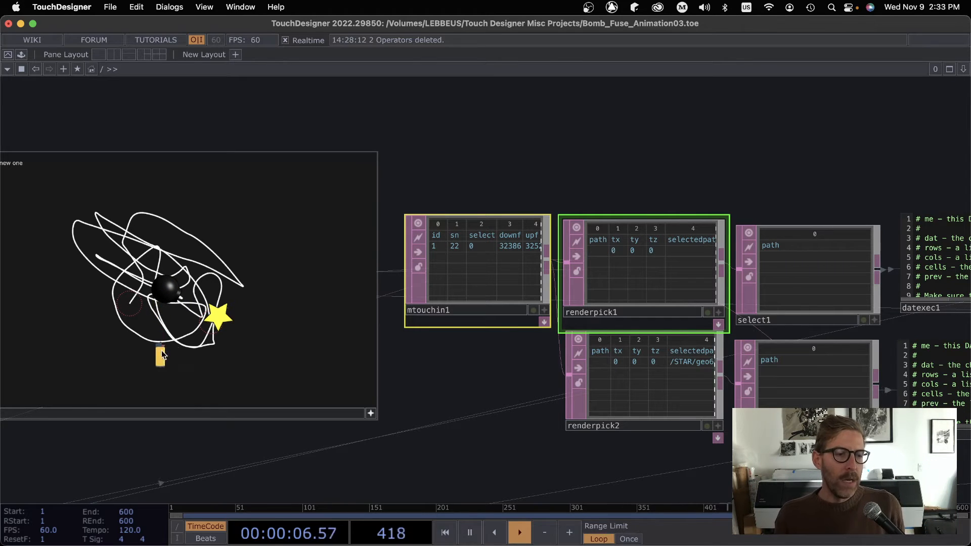
{"action": "left_click", "coordinate": [139, 299]}
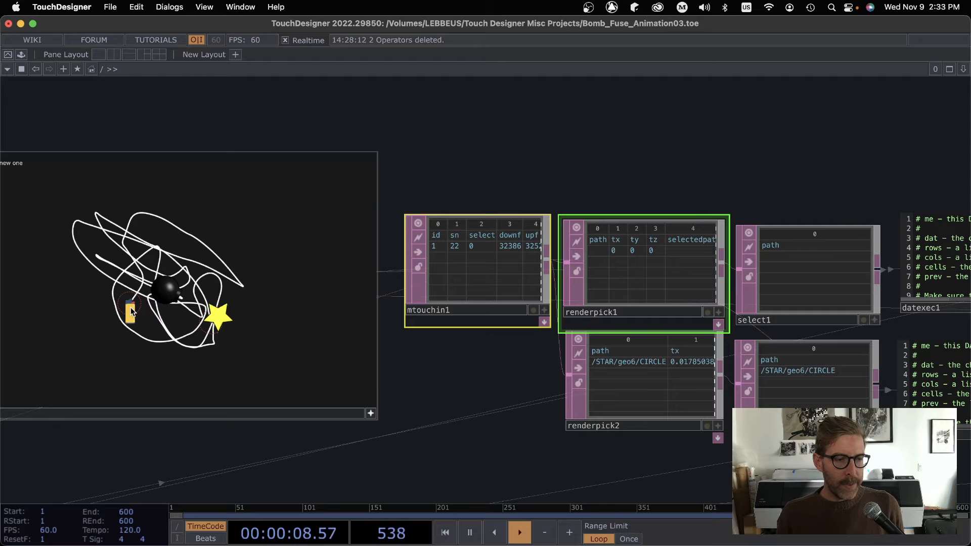
{"action": "left_click_drag", "start_coordinate": [131, 310], "coordinate": [217, 328]}
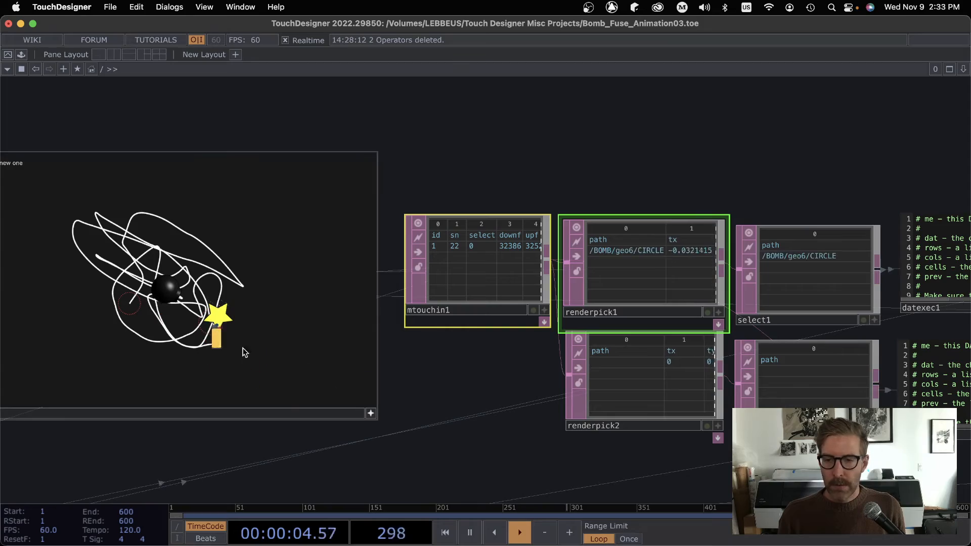
{"action": "left_click_drag", "start_coordinate": [727, 455], "coordinate": [314, 444]}
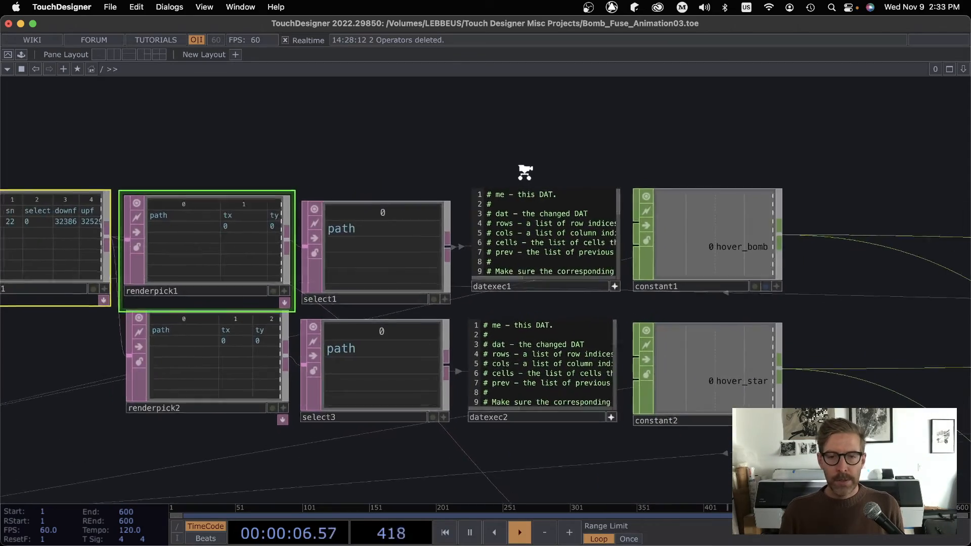
{"action": "scroll", "coordinate": [527, 167], "scroll_direction": "up", "scroll_amount": 8}
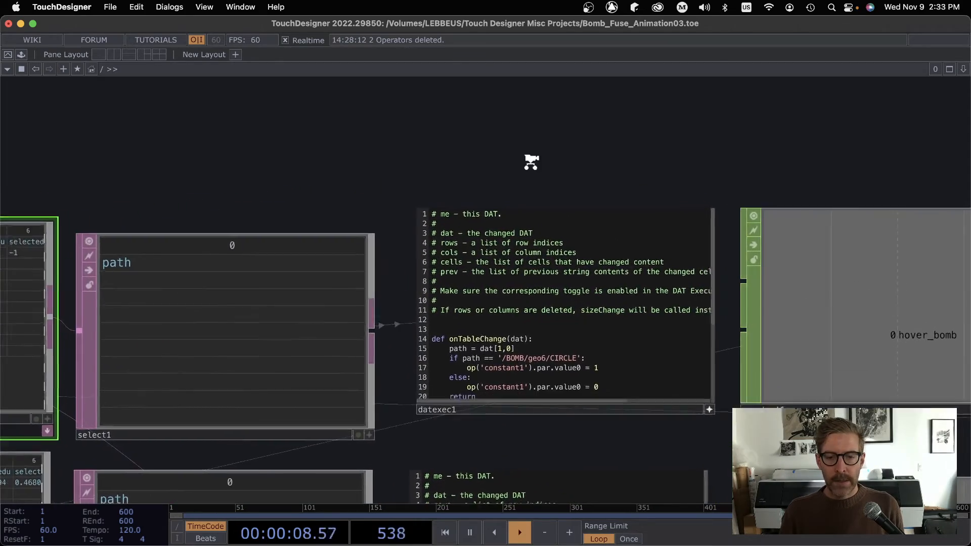
{"action": "scroll", "coordinate": [367, 141], "scroll_direction": "up", "scroll_amount": 5}
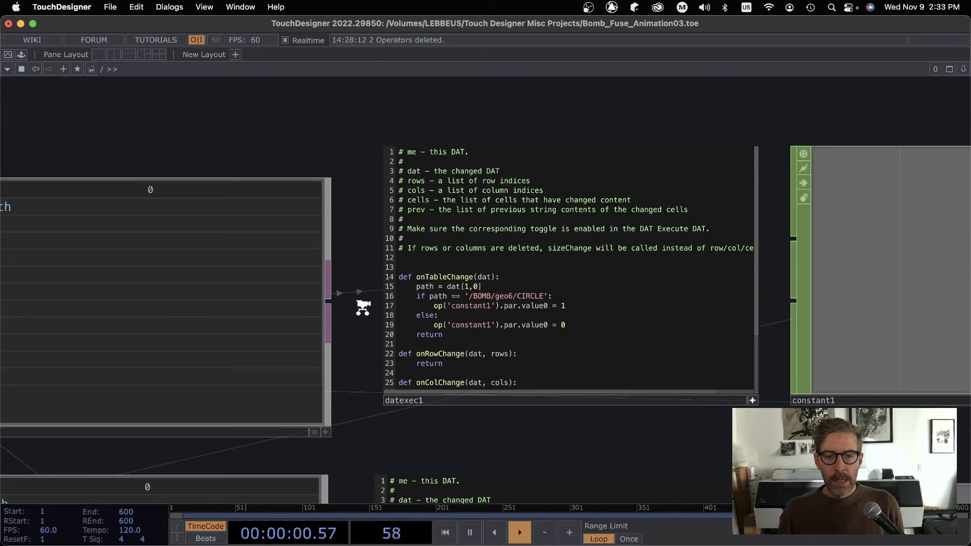
{"action": "scroll", "coordinate": [361, 307], "scroll_direction": "up", "scroll_amount": 4}
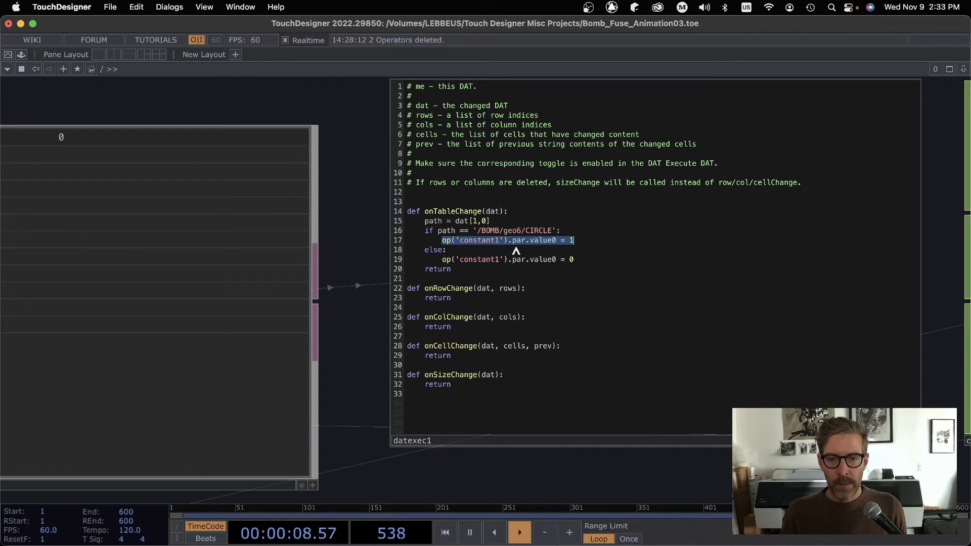
{"action": "left_click_drag", "start_coordinate": [449, 355], "coordinate": [416, 152]}
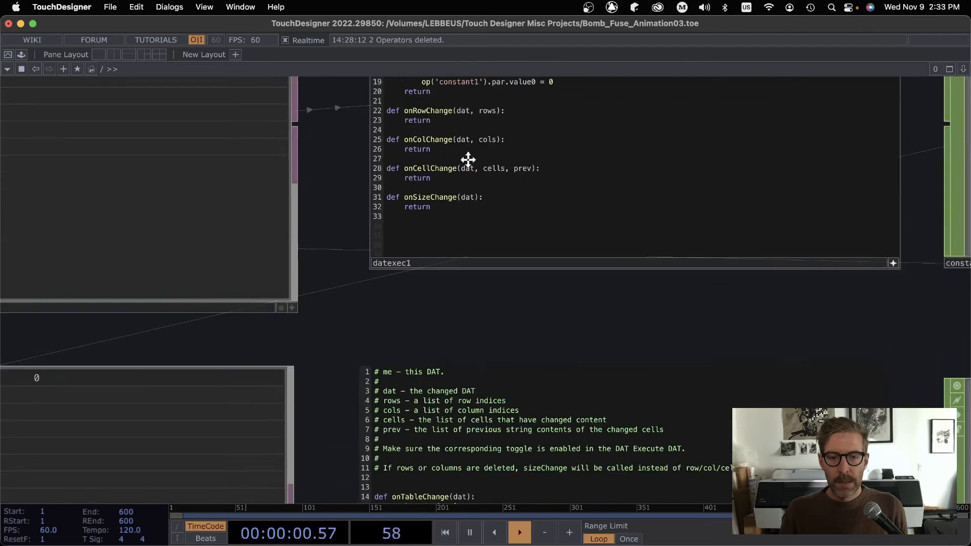
{"action": "left_click_drag", "start_coordinate": [434, 319], "coordinate": [455, 321]}
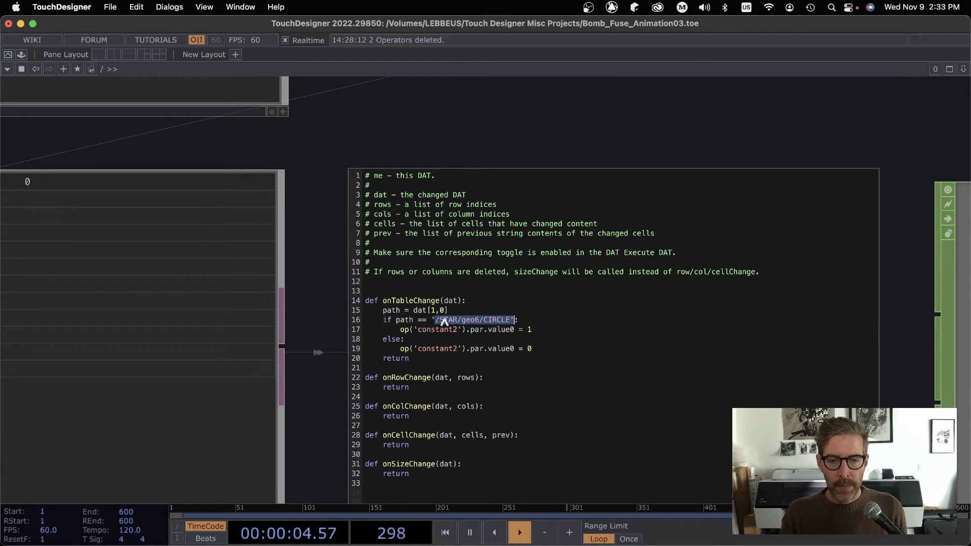
{"action": "scroll", "coordinate": [333, 380], "scroll_direction": "down", "scroll_amount": 5}
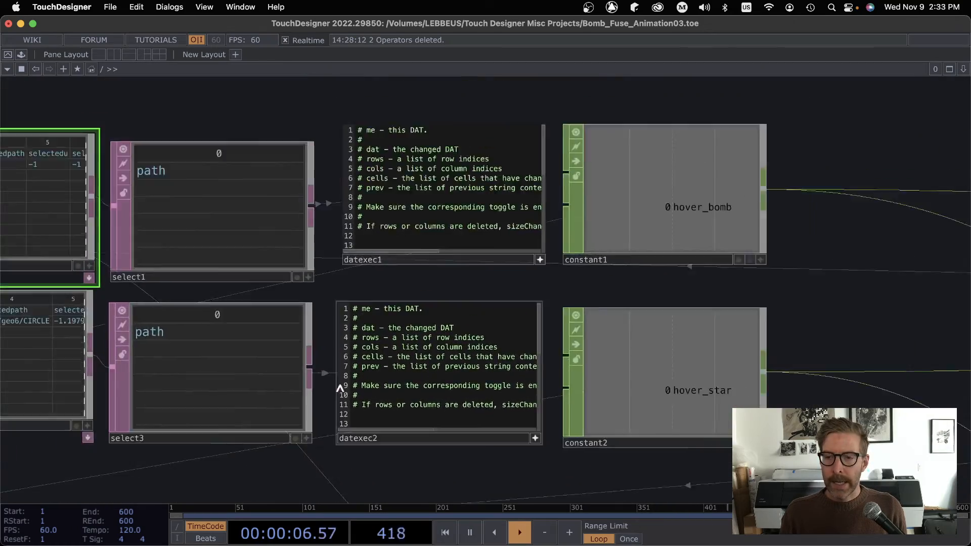
{"action": "scroll", "coordinate": [340, 388], "scroll_direction": "down", "scroll_amount": 4}
- View the COMPOSITE node in its own floating viewer window
{"action": "left_click_drag", "start_coordinate": [144, 455], "coordinate": [286, 364]}
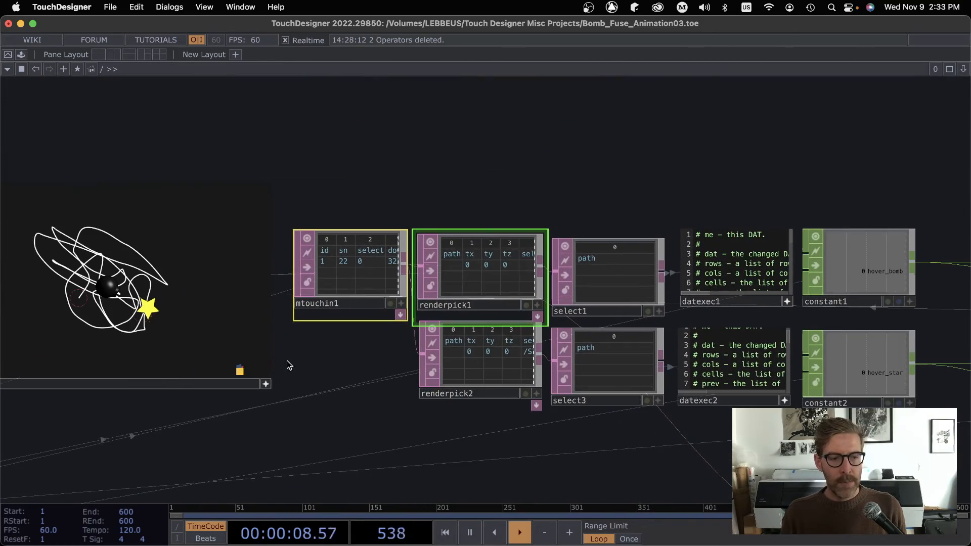
{"action": "right_click", "coordinate": [176, 285]}
{"action": "left_click", "coordinate": [228, 263]}
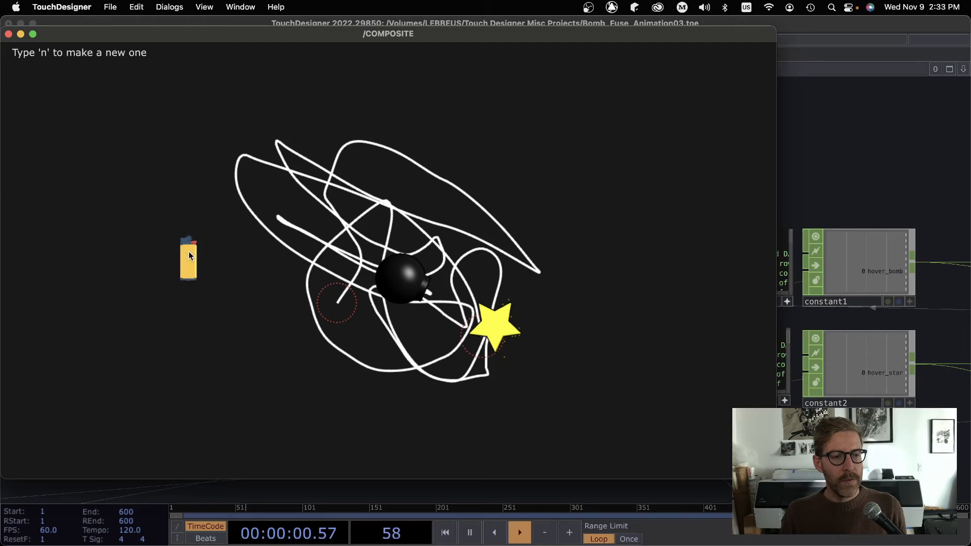
- Shrink the floating composite window and place it in a free spot over the network
{"action": "left_click_drag", "start_coordinate": [774, 478], "coordinate": [335, 227]}
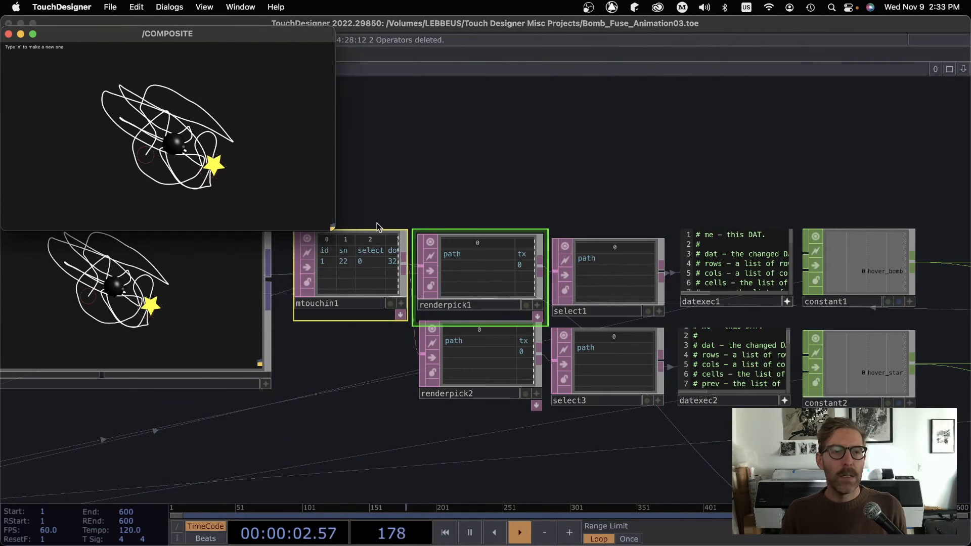
{"action": "left_click_drag", "start_coordinate": [245, 36], "coordinate": [906, 97]}
{"action": "mouse_move", "coordinate": [667, 349]}
{"action": "left_mouse_down"}
{"action": "mouse_move", "coordinate": [438, 379]}
{"action": "mouse_move", "coordinate": [506, 392]}
{"action": "left_mouse_up"}
{"action": "mouse_move", "coordinate": [743, 98]}
{"action": "left_mouse_down"}
{"action": "mouse_move", "coordinate": [578, 127]}
{"action": "mouse_move", "coordinate": [641, 252]}
{"action": "mouse_move", "coordinate": [490, 220]}
{"action": "mouse_move", "coordinate": [635, 255]}
{"action": "left_mouse_up"}
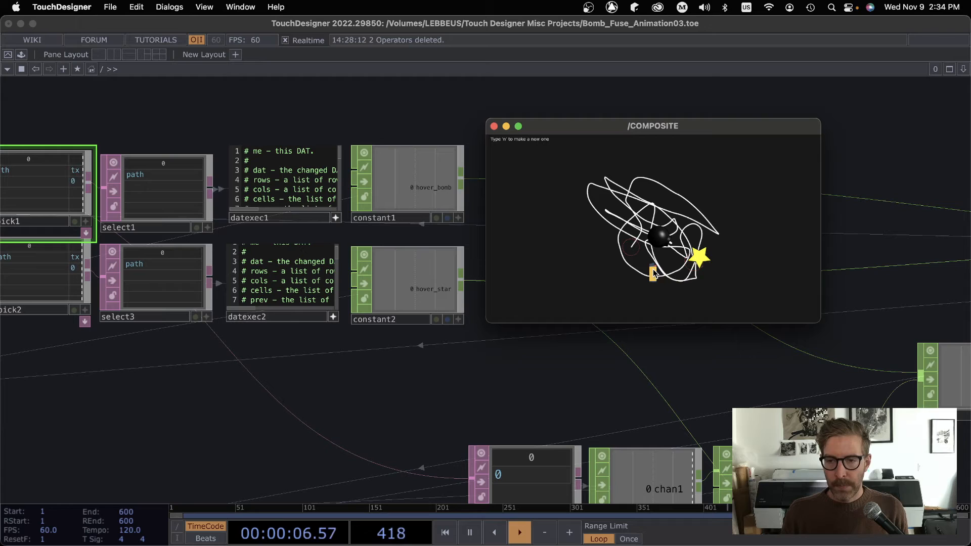
{"action": "mouse_move", "coordinate": [697, 257]}
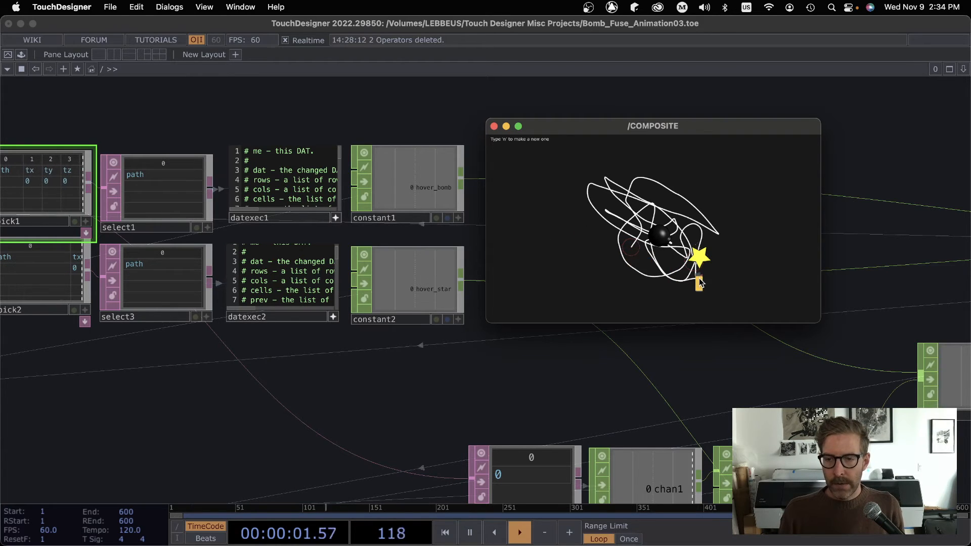
- Click in the floating scene to watch mtouchin1 and rename1 toggle the click channel, including a hover over the star
{"action": "mouse_move", "coordinate": [695, 359]}
{"action": "left_mouse_down"}
{"action": "mouse_move", "coordinate": [403, 286]}
{"action": "mouse_move", "coordinate": [424, 291]}
{"action": "mouse_move", "coordinate": [429, 280]}
{"action": "mouse_move", "coordinate": [531, 334]}
{"action": "mouse_move", "coordinate": [464, 373]}
{"action": "left_mouse_up"}
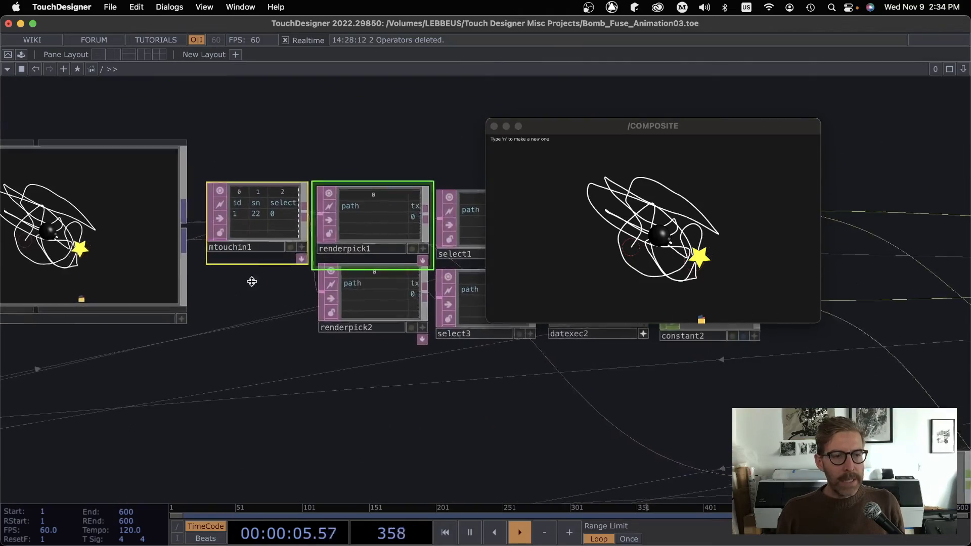
{"action": "scroll", "coordinate": [465, 373], "scroll_direction": "up", "scroll_amount": 5}
{"action": "mouse_move", "coordinate": [281, 326]}
{"action": "left_mouse_down"}
{"action": "mouse_move", "coordinate": [390, 334]}
{"action": "mouse_move", "coordinate": [245, 492]}
{"action": "left_mouse_up"}
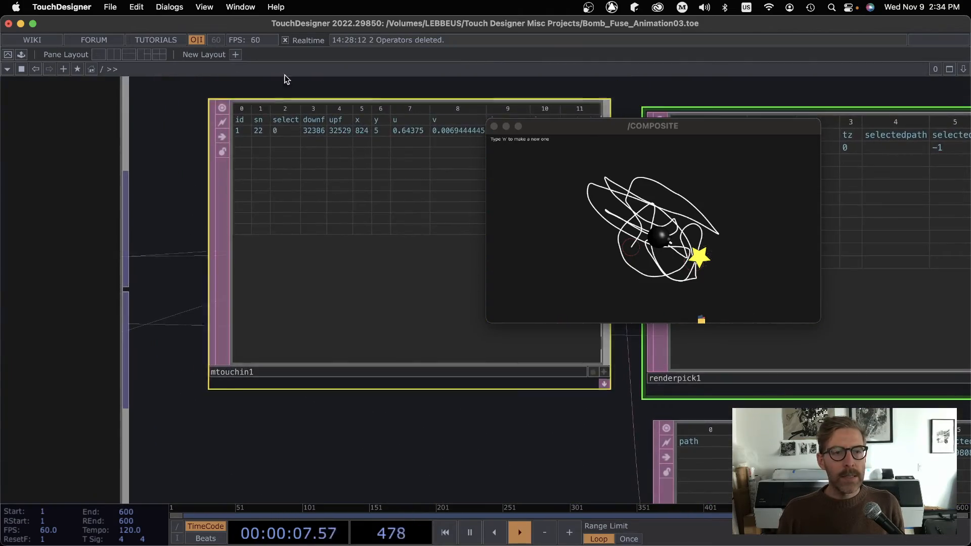
{"action": "left_click", "coordinate": [552, 203]}
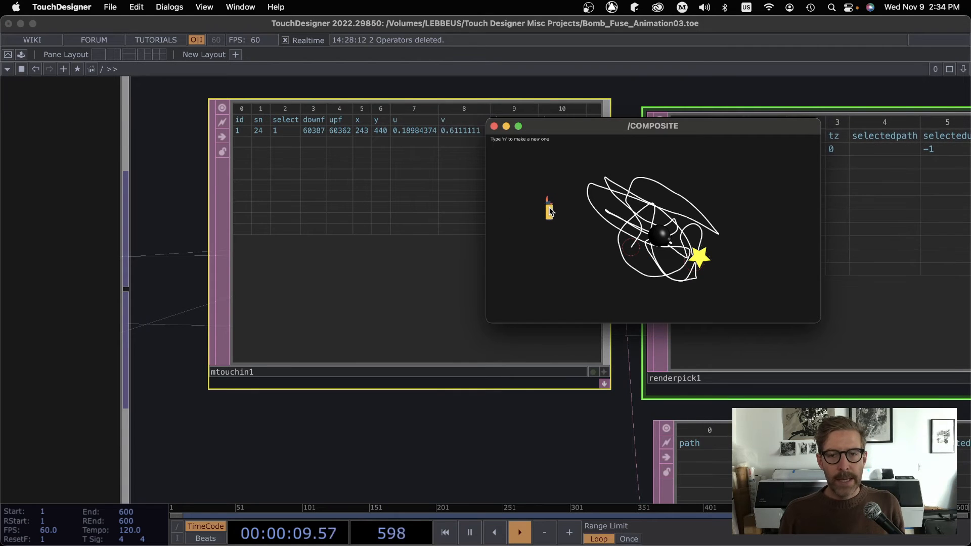
{"action": "left_click", "coordinate": [549, 211]}
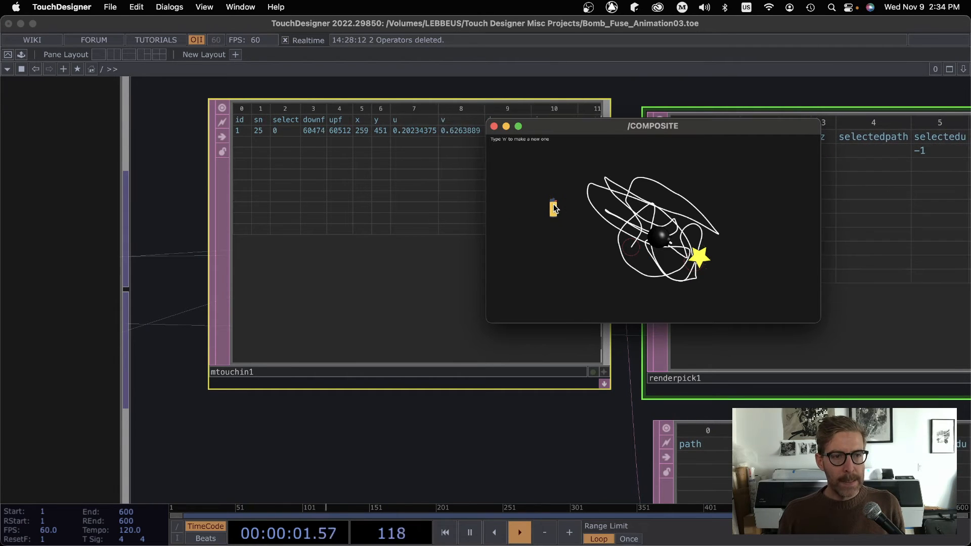
{"action": "left_click", "coordinate": [561, 313]}
{"action": "scroll", "coordinate": [604, 414], "scroll_direction": "down", "scroll_amount": 2}
{"action": "scroll", "coordinate": [604, 414], "scroll_direction": "down", "scroll_amount": 5}
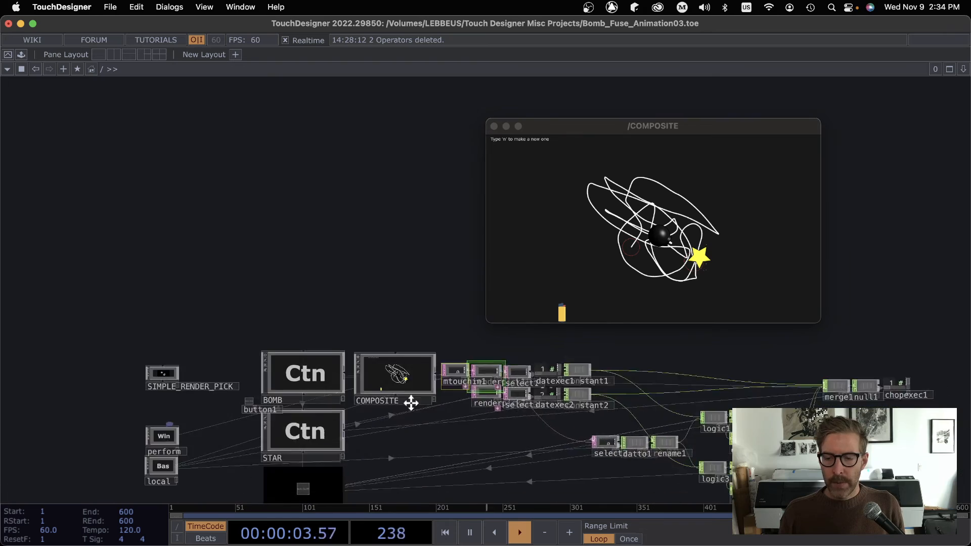
{"action": "scroll", "coordinate": [410, 429], "scroll_direction": "up", "scroll_amount": 5}
{"action": "scroll", "coordinate": [410, 428], "scroll_direction": "up", "scroll_amount": 4}
{"action": "scroll", "coordinate": [410, 429], "scroll_direction": "up", "scroll_amount": 3}
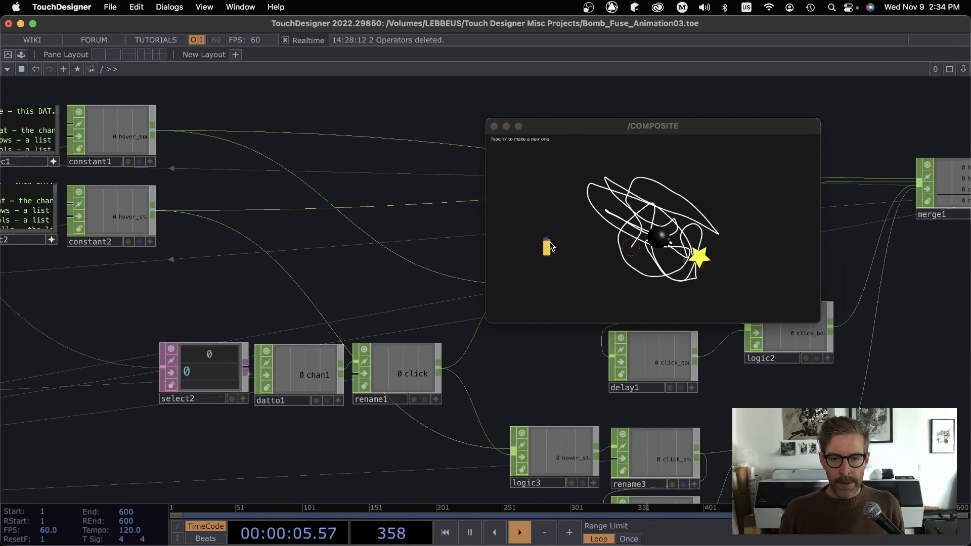
{"action": "left_click", "coordinate": [550, 243]}
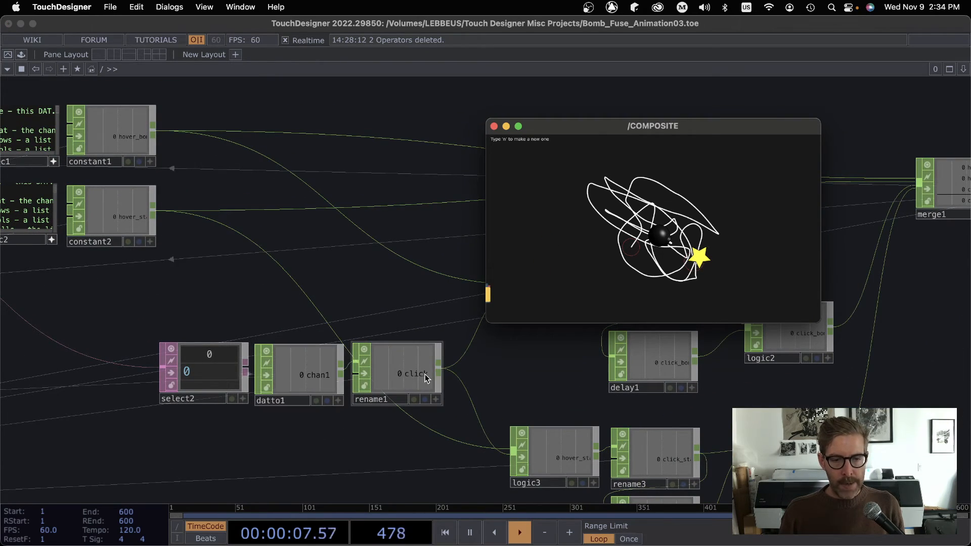
{"action": "left_click", "coordinate": [552, 239]}
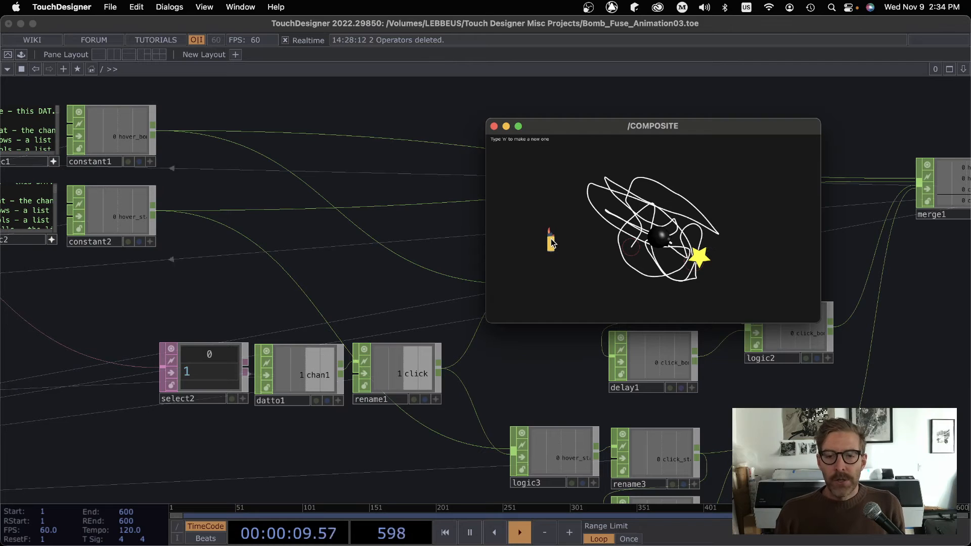
{"action": "left_click_drag", "start_coordinate": [538, 393], "coordinate": [455, 396]}
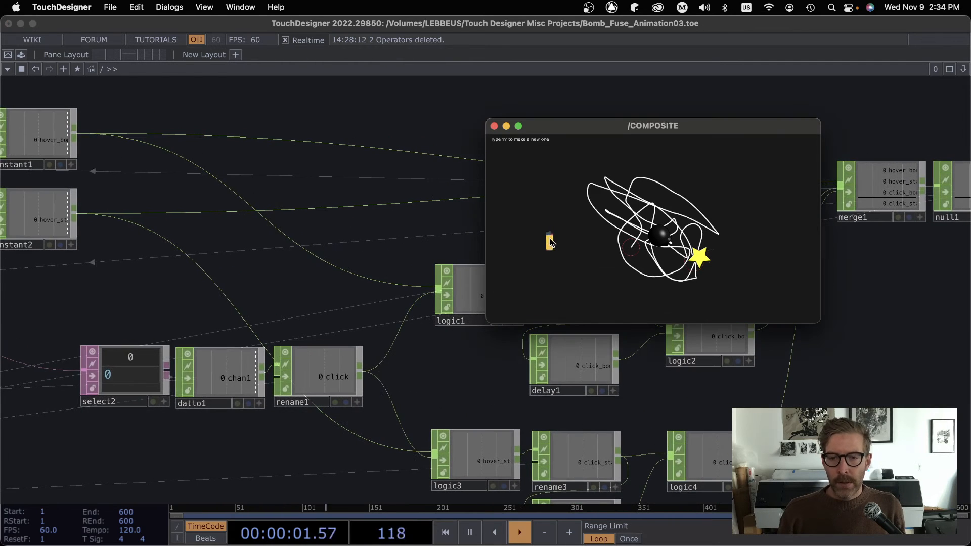
{"action": "left_click", "coordinate": [550, 263]}
{"action": "left_click", "coordinate": [551, 265]}
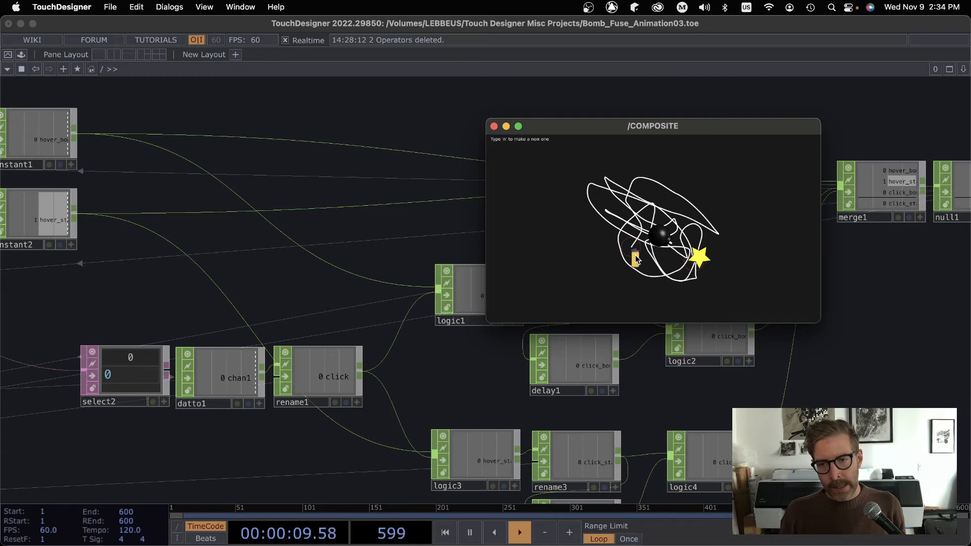
- Show logic3's parameters, ANDing hover_star with the click channel, and arrange the composite window around them
{"action": "mouse_move", "coordinate": [458, 383]}
{"action": "left_mouse_down"}
{"action": "mouse_move", "coordinate": [354, 339]}
{"action": "mouse_move", "coordinate": [455, 288]}
{"action": "mouse_move", "coordinate": [466, 338]}
{"action": "left_mouse_up"}
{"action": "left_click", "coordinate": [496, 385]}
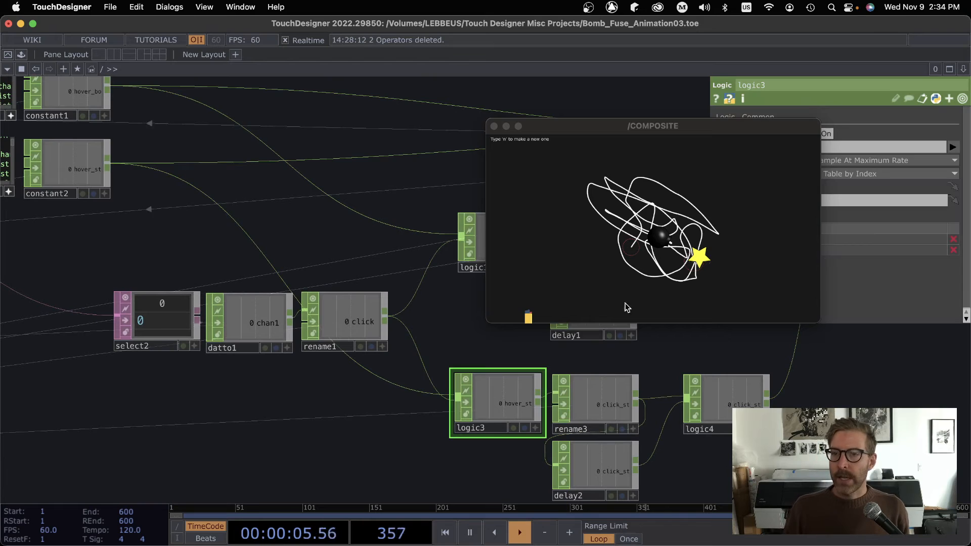
{"action": "left_click_drag", "start_coordinate": [652, 126], "coordinate": [501, 136]}
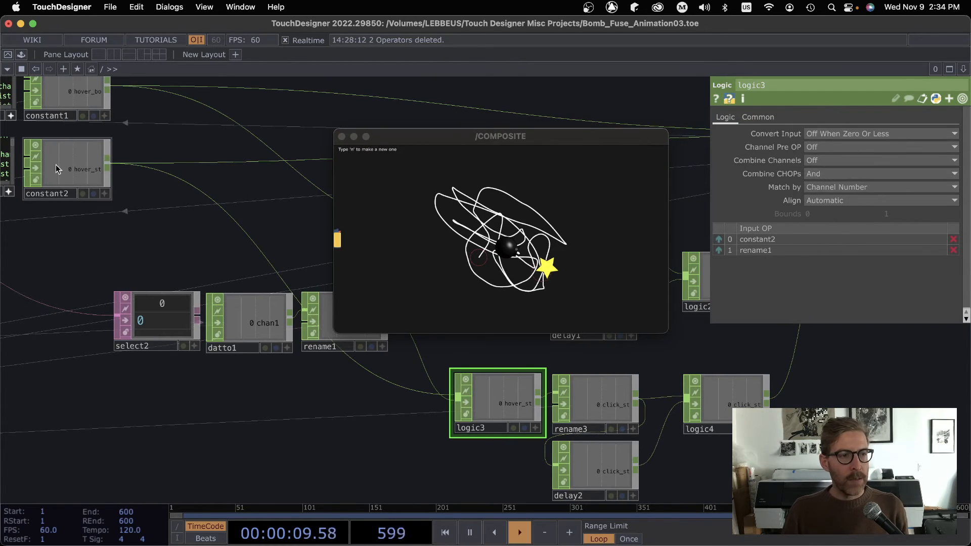
{"action": "left_click_drag", "start_coordinate": [159, 395], "coordinate": [46, 413]}
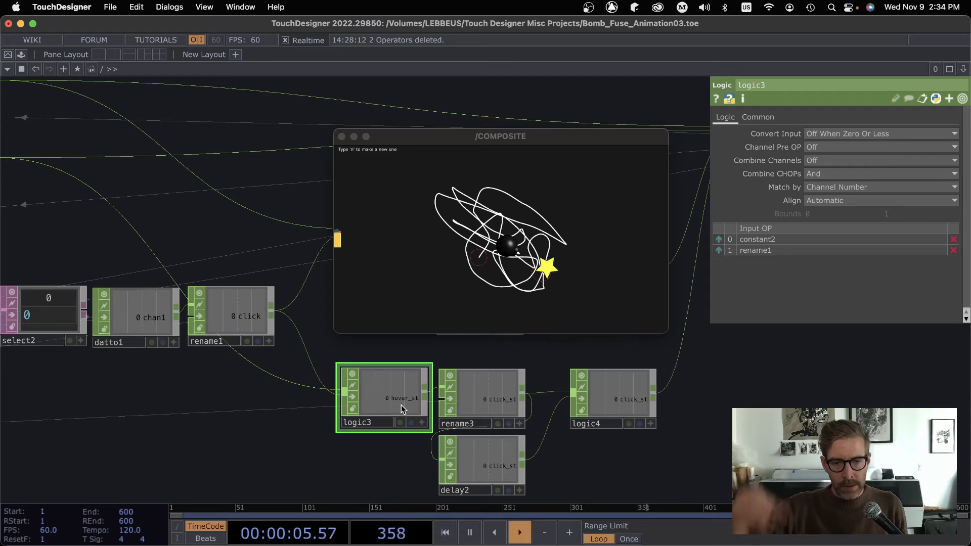
{"action": "left_click_drag", "start_coordinate": [334, 448], "coordinate": [205, 443]}
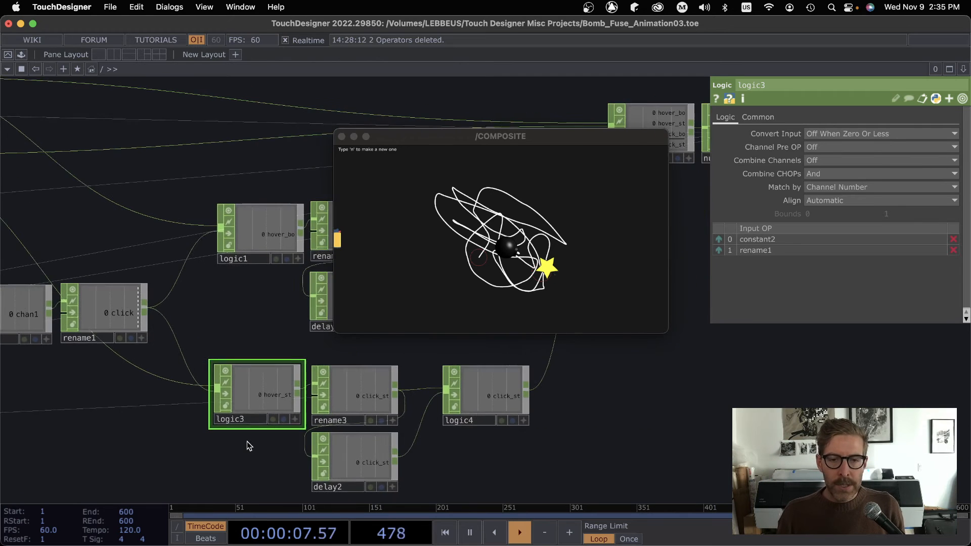
{"action": "left_click_drag", "start_coordinate": [667, 328], "coordinate": [774, 393]}
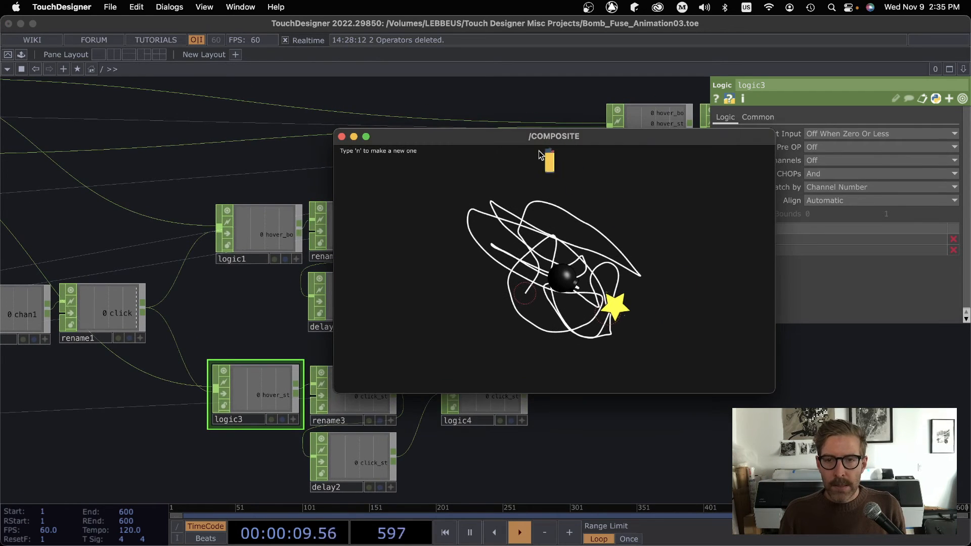
{"action": "left_click_drag", "start_coordinate": [535, 137], "coordinate": [364, 74]}
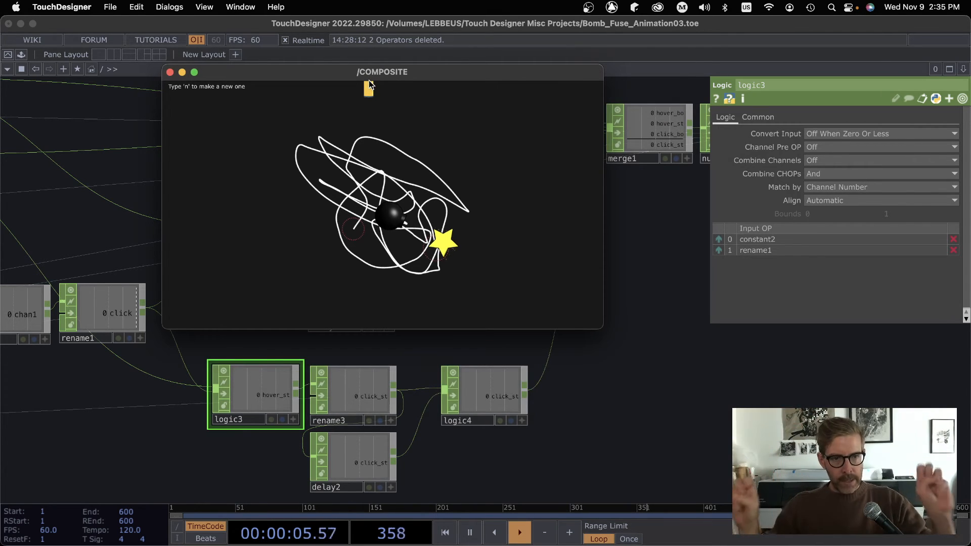
{"action": "left_click_drag", "start_coordinate": [459, 76], "coordinate": [506, 91]}
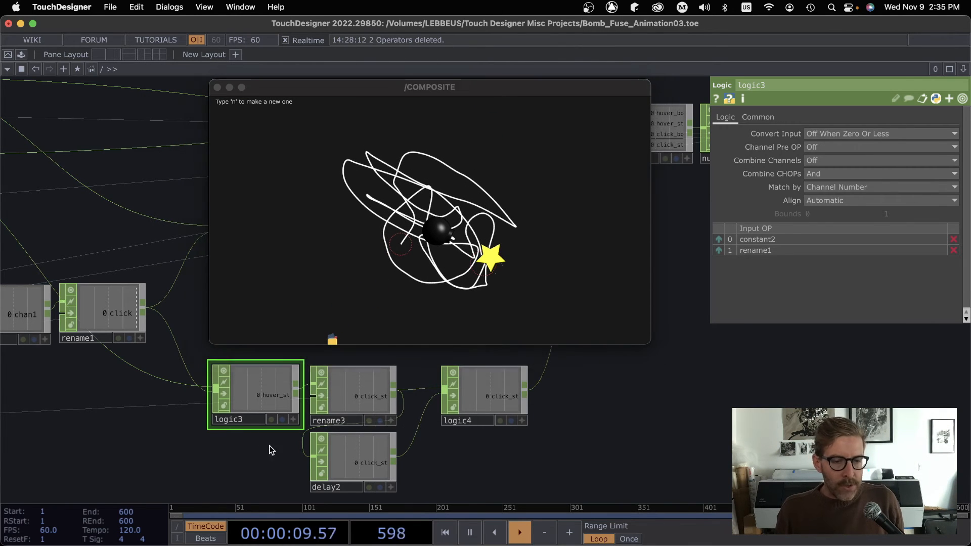
{"action": "left_click_drag", "start_coordinate": [273, 449], "coordinate": [180, 440]}
- Check rename3, delay2's 2-second delay and logic4's And combine, then test a hold on the star
{"action": "left_click", "coordinate": [239, 379]}
{"action": "left_click", "coordinate": [255, 444]}
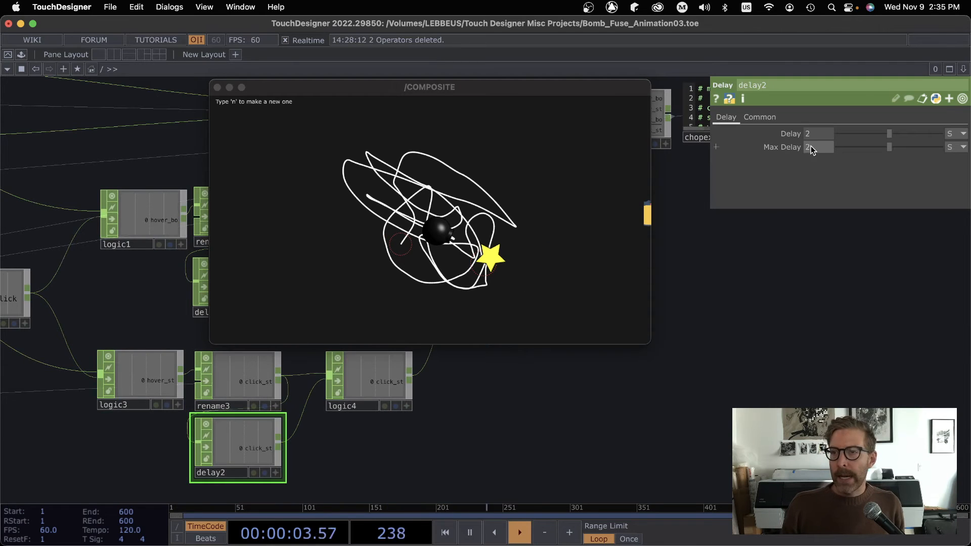
{"action": "scroll", "coordinate": [359, 448], "scroll_direction": "up", "scroll_amount": 2}
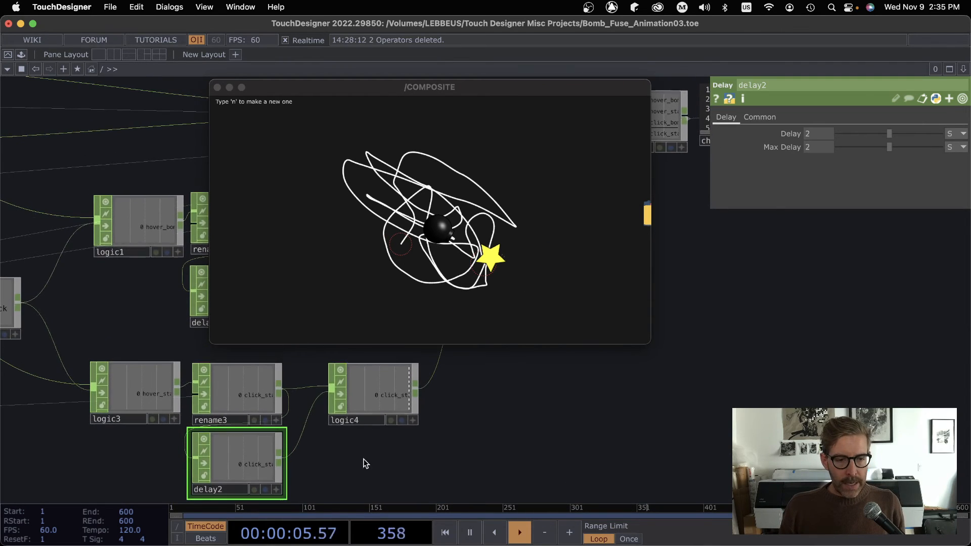
{"action": "left_click", "coordinate": [375, 395]}
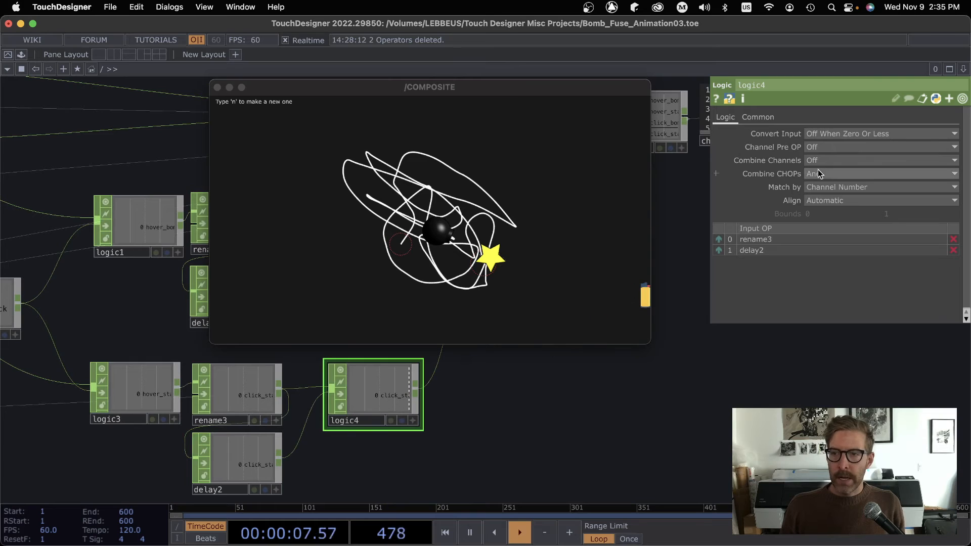
{"action": "left_click", "coordinate": [387, 305]}
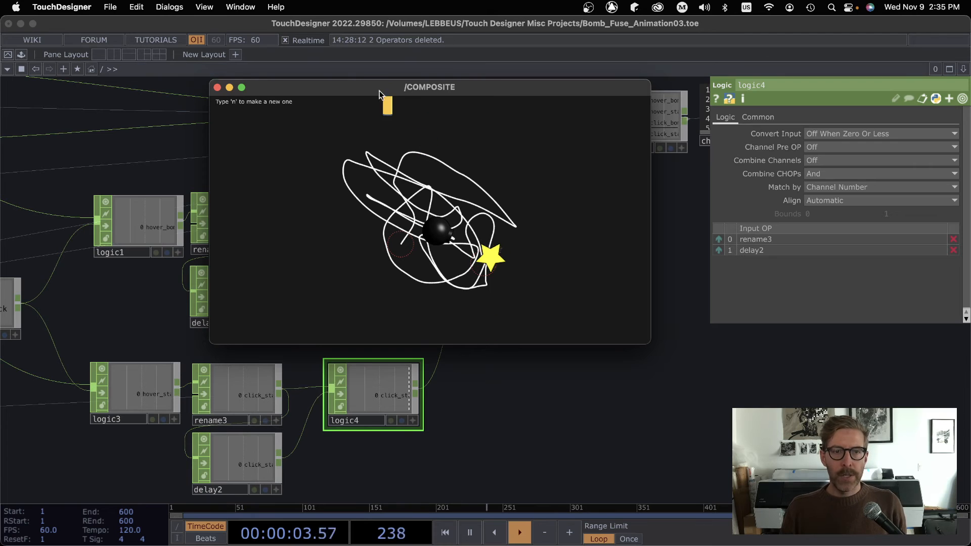
- Park the composite window at the lower right and inspect null1's merged channels
{"action": "left_click_drag", "start_coordinate": [380, 87], "coordinate": [750, 238]}
{"action": "scroll", "coordinate": [228, 303], "scroll_direction": "up", "scroll_amount": 5}
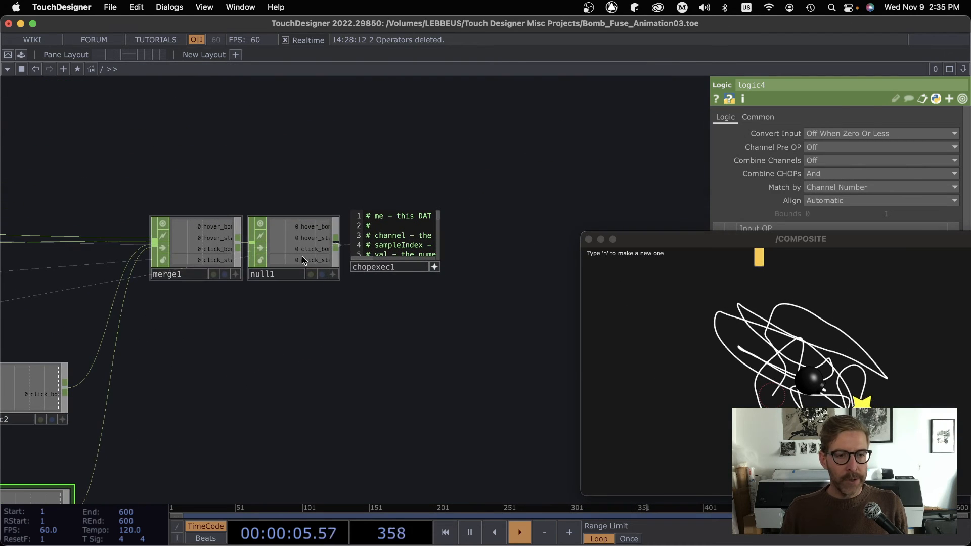
{"action": "scroll", "coordinate": [387, 314], "scroll_direction": "down", "scroll_amount": 1}
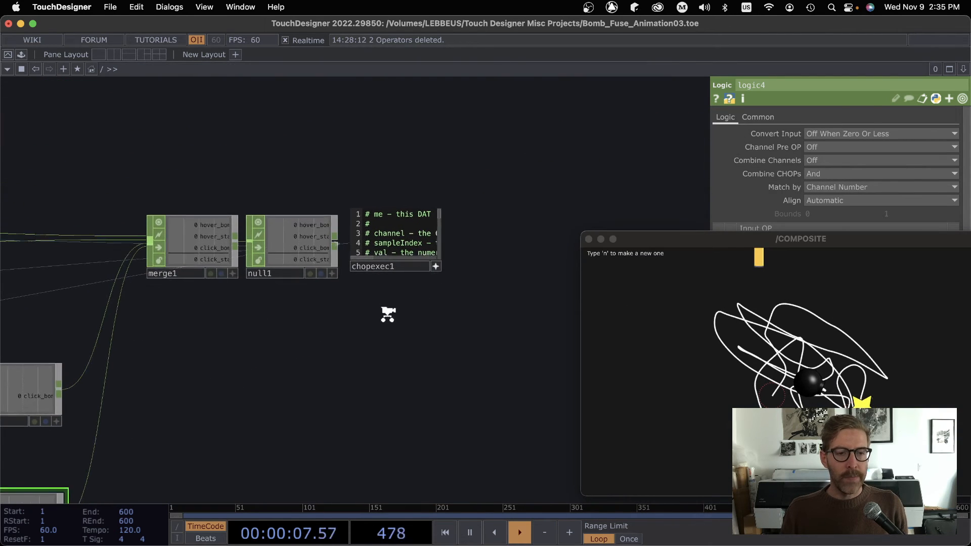
{"action": "scroll", "coordinate": [387, 314], "scroll_direction": "up", "scroll_amount": 3}
{"action": "left_click_drag", "start_coordinate": [288, 265], "coordinate": [326, 401]}
{"action": "left_click", "coordinate": [371, 283]}
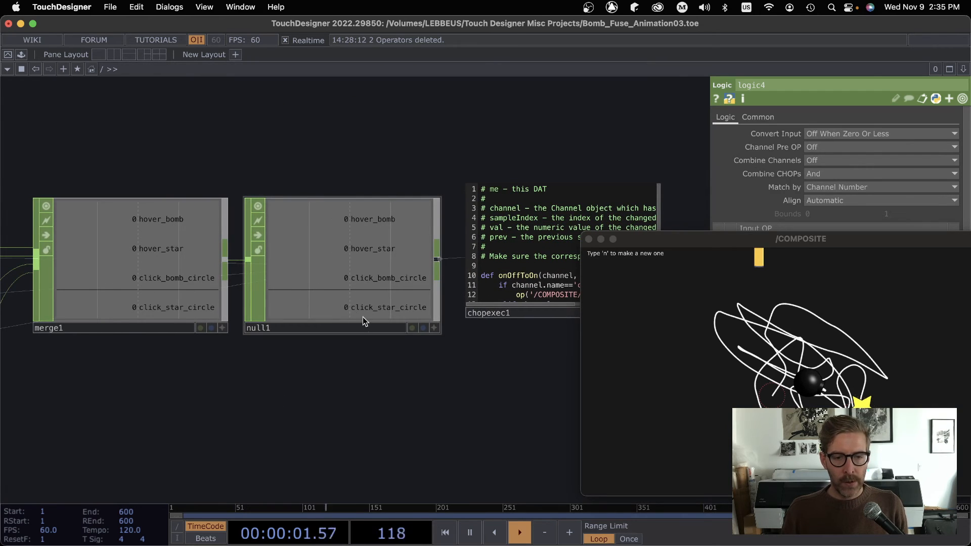
- Read chopexec1's script, highlighting the /COMPOSITE/STAR_START path on line 14
{"action": "left_click_drag", "start_coordinate": [363, 321], "coordinate": [349, 408]}
{"action": "scroll", "coordinate": [350, 375], "scroll_direction": "up", "scroll_amount": 3}
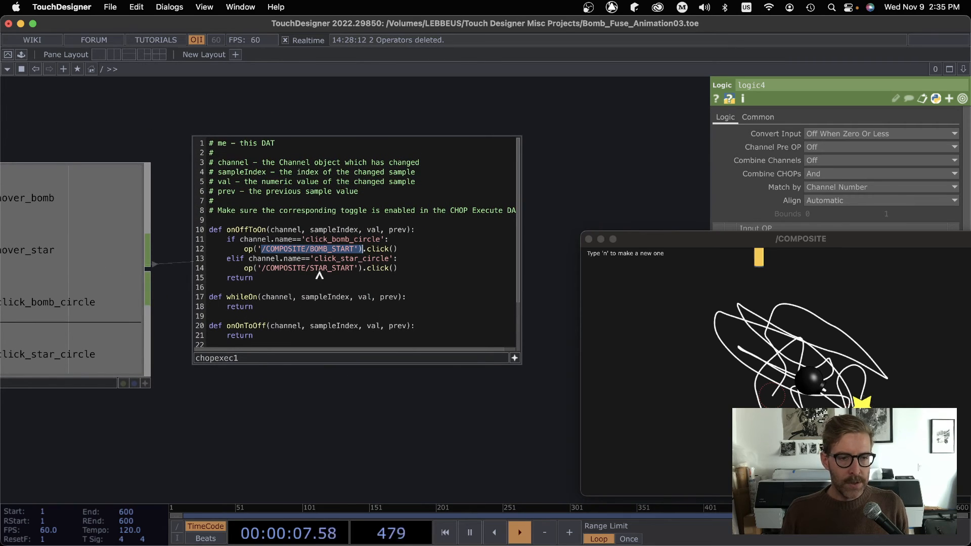
{"action": "left_click_drag", "start_coordinate": [258, 268], "coordinate": [343, 268]}
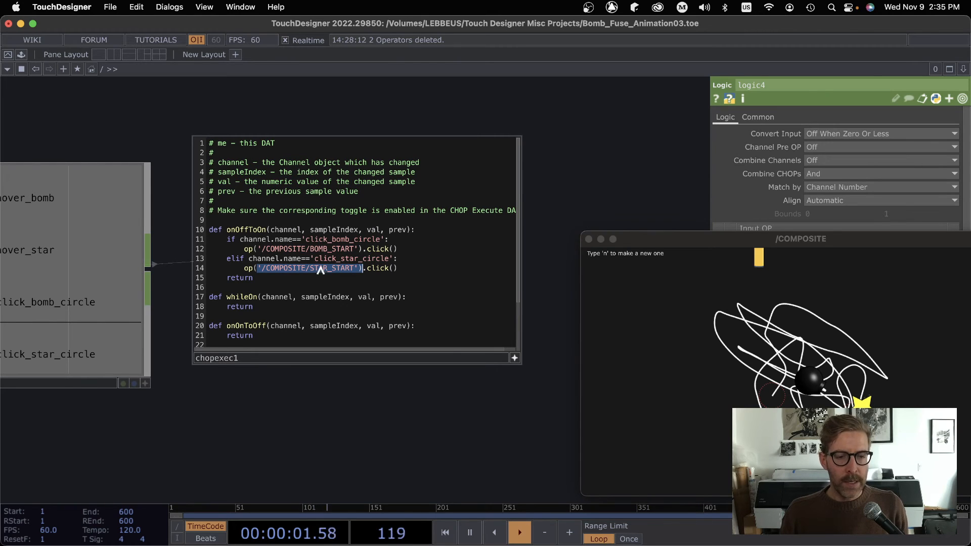
{"action": "scroll", "coordinate": [322, 273], "scroll_direction": "down", "scroll_amount": 3}
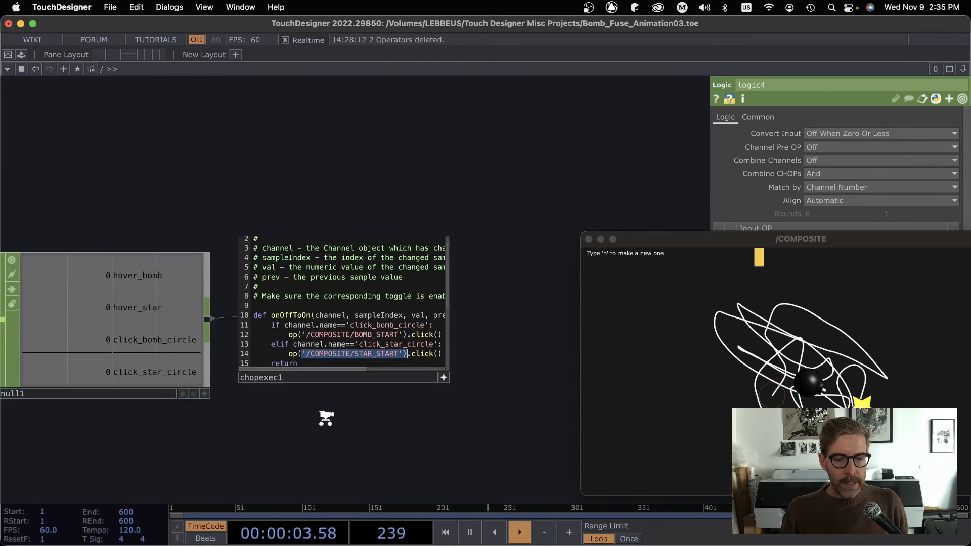
{"action": "left_click_drag", "start_coordinate": [322, 319], "coordinate": [611, 199]}
{"action": "scroll", "coordinate": [432, 349], "scroll_direction": "down", "scroll_amount": 3}
- With the logic and delay nodes visible, hold a click on the bomb in the preview to light its fuse
{"action": "left_click_drag", "start_coordinate": [334, 409], "coordinate": [622, 265]}
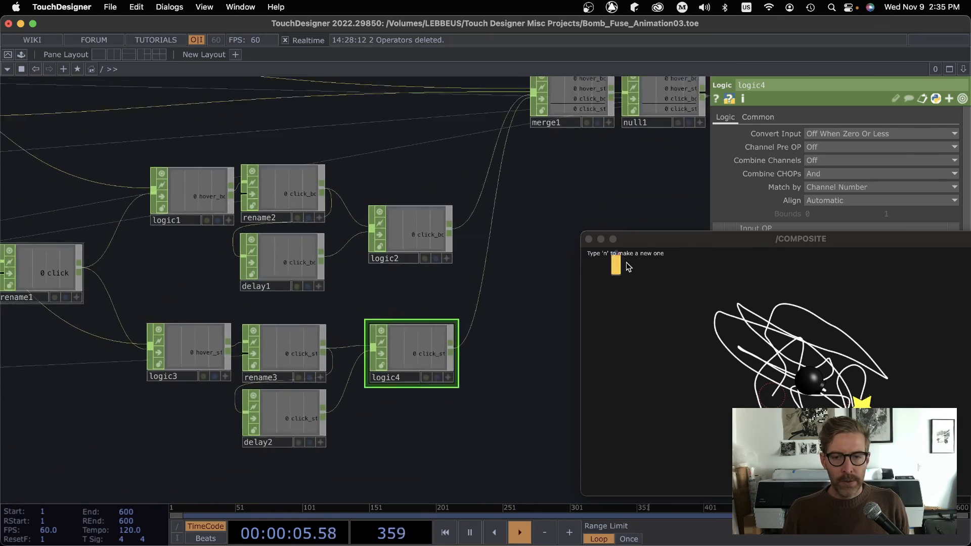
{"action": "left_click_drag", "start_coordinate": [672, 243], "coordinate": [357, 70]}
{"action": "mouse_move", "coordinate": [493, 281]}
{"action": "left_mouse_down"}
{"action": "mouse_move", "coordinate": [632, 452]}
{"action": "mouse_move", "coordinate": [636, 442]}
{"action": "left_mouse_up"}
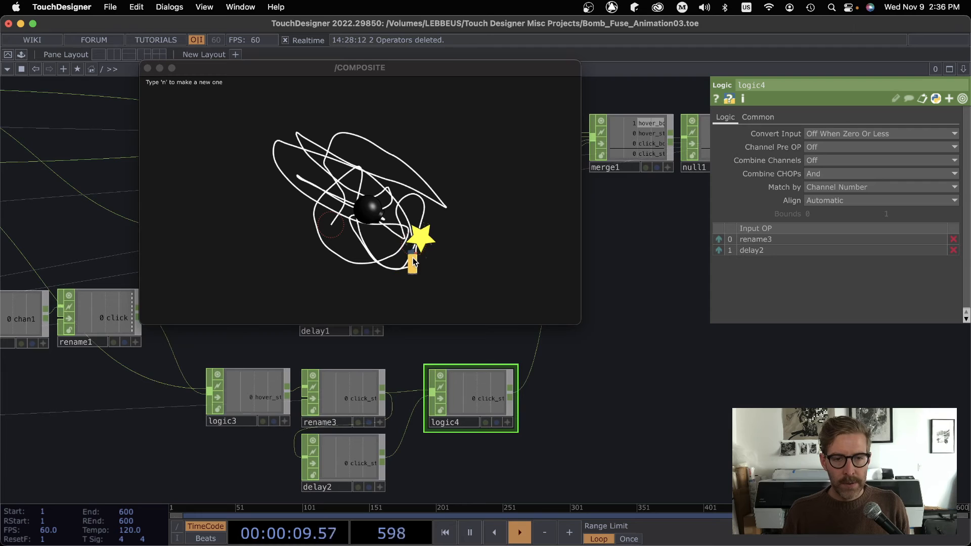
{"action": "left_click", "coordinate": [415, 260]}
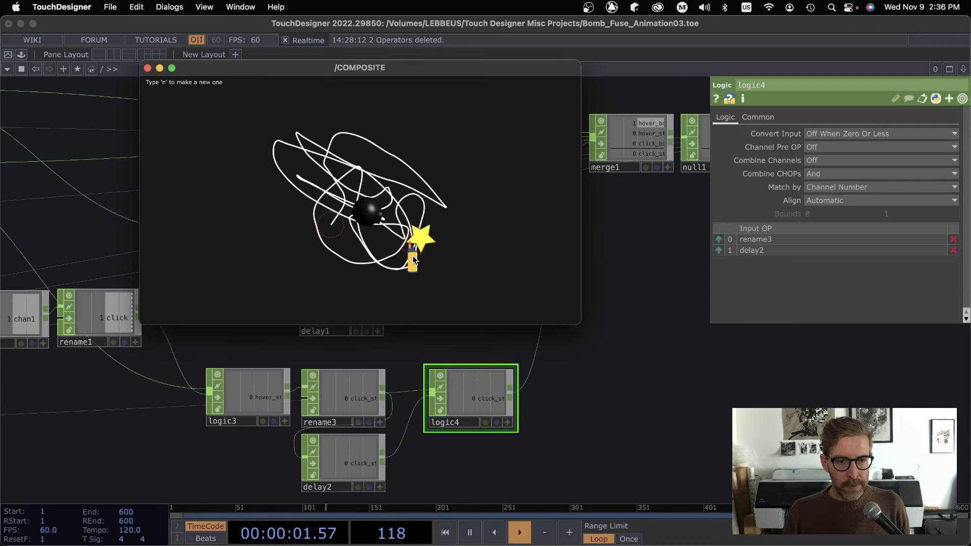
{"action": "left_click", "coordinate": [329, 237]}
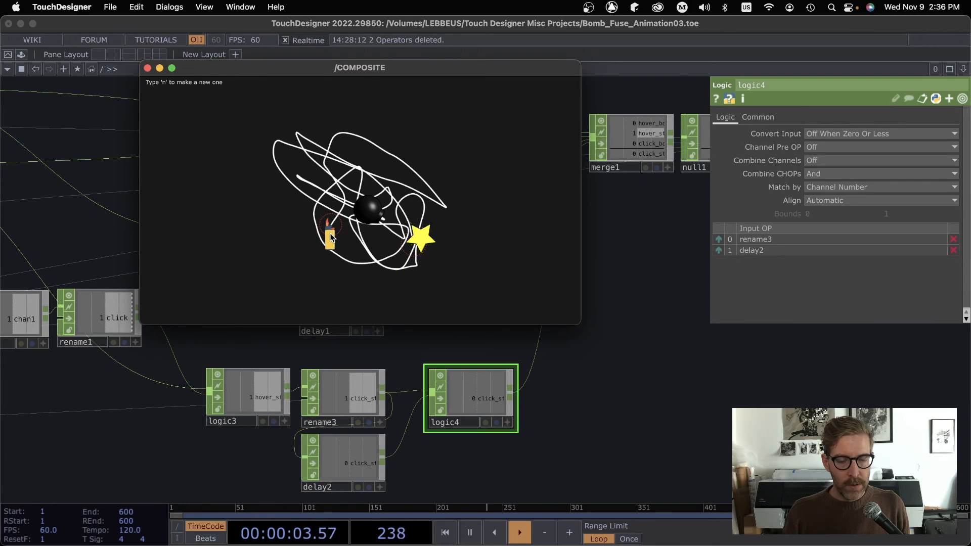
{"action": "left_click", "coordinate": [331, 238]}
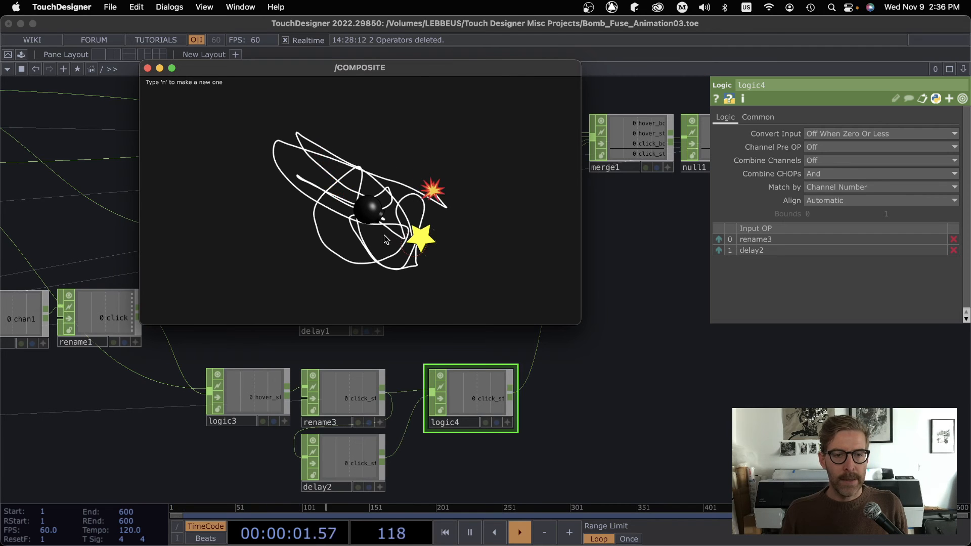
- Close the composite preview and pan from the touch-input nodes to merge1, null1, chopexec1 and the containers
{"action": "left_click", "coordinate": [148, 68]}
{"action": "left_click_drag", "start_coordinate": [296, 251], "coordinate": [486, 304]}
{"action": "scroll", "coordinate": [524, 312], "scroll_direction": "down", "scroll_amount": 3}
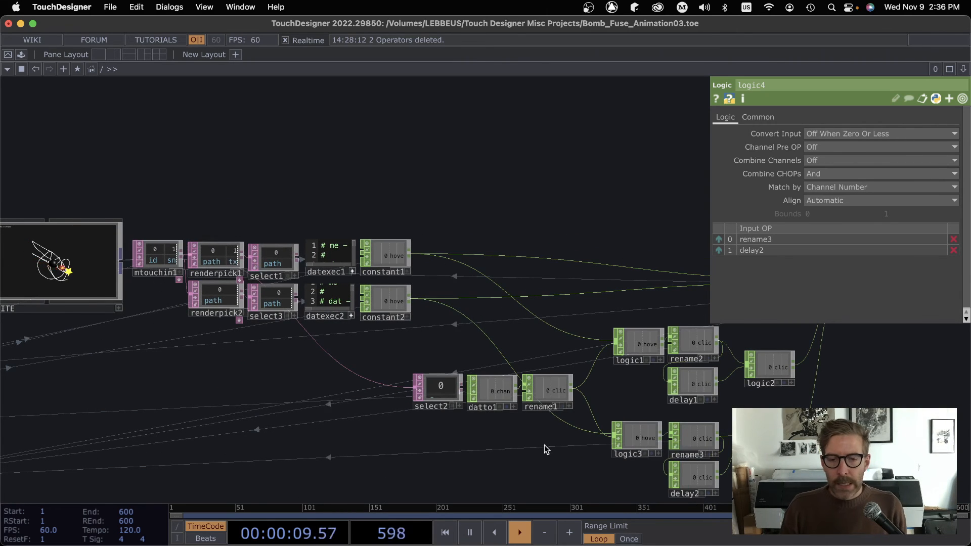
{"action": "left_click_drag", "start_coordinate": [531, 447], "coordinate": [395, 403]}
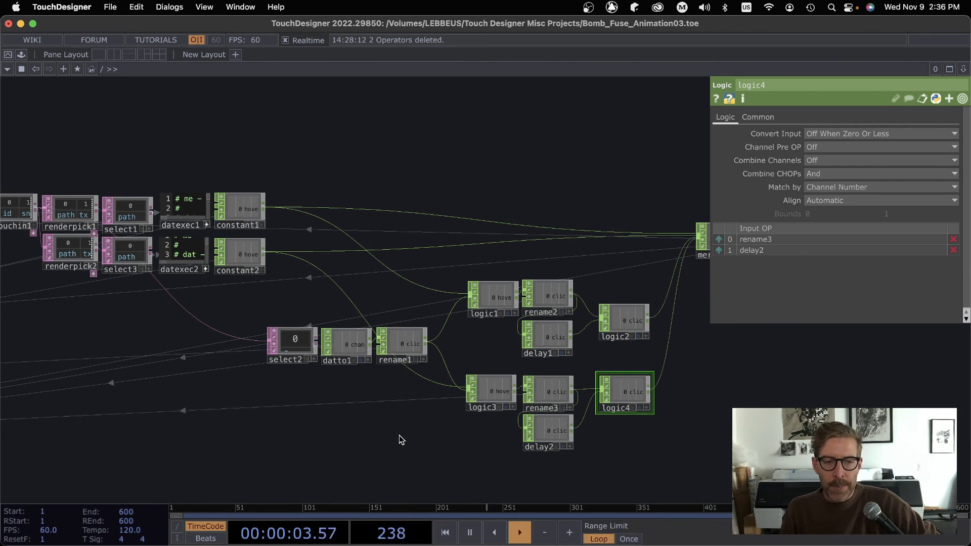
{"action": "left_click_drag", "start_coordinate": [246, 423], "coordinate": [159, 387]}
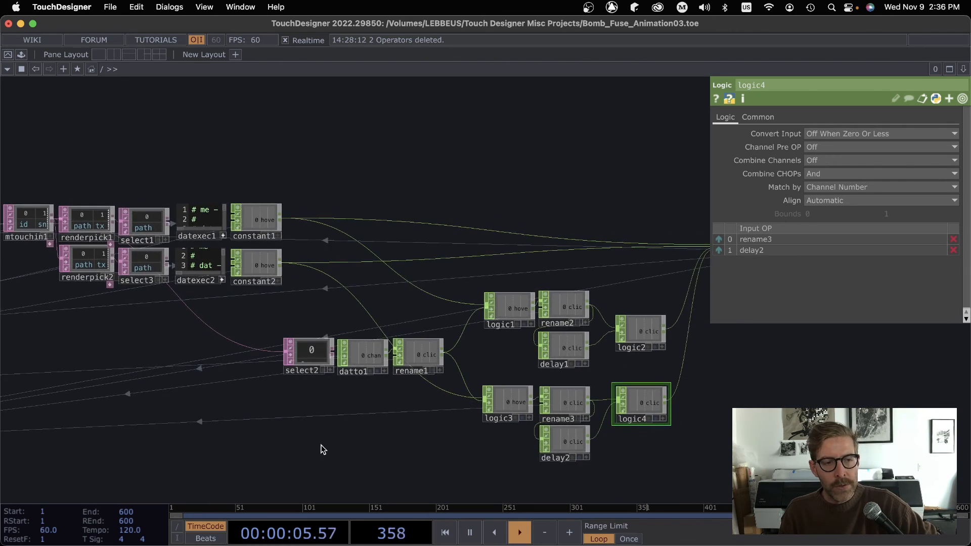
{"action": "left_click_drag", "start_coordinate": [327, 448], "coordinate": [236, 440]}
{"action": "left_click_drag", "start_coordinate": [597, 402], "coordinate": [561, 424]}
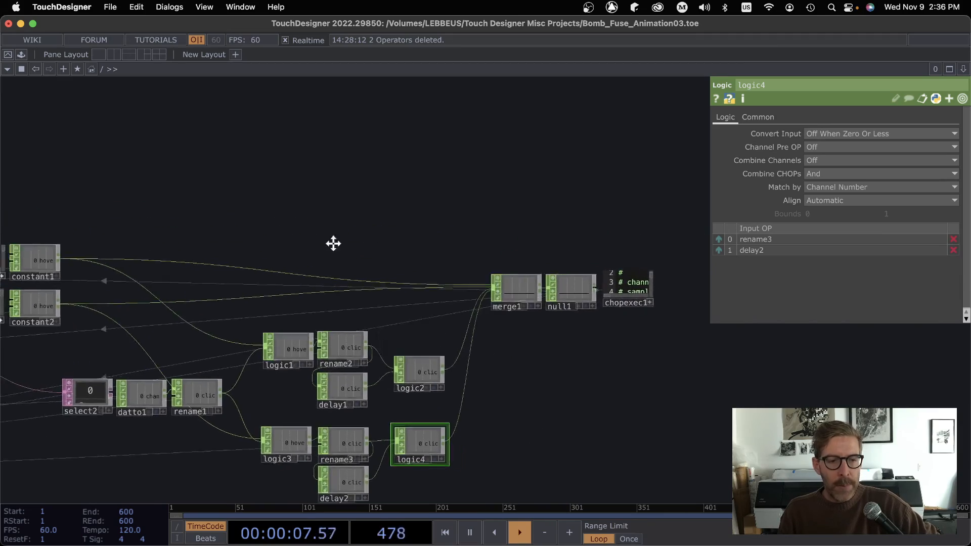
{"action": "left_click_drag", "start_coordinate": [334, 243], "coordinate": [596, 407]}
{"action": "key", "text": "Return"}
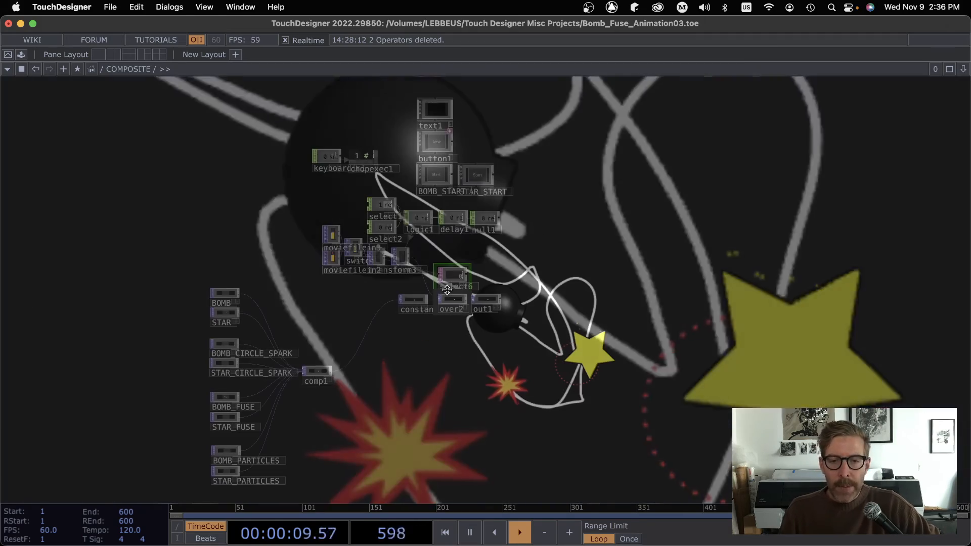
{"action": "left_click", "coordinate": [454, 279]}
{"action": "scroll", "coordinate": [583, 261], "scroll_direction": "up", "scroll_amount": 3}
{"action": "scroll", "coordinate": [584, 261], "scroll_direction": "up", "scroll_amount": 3}
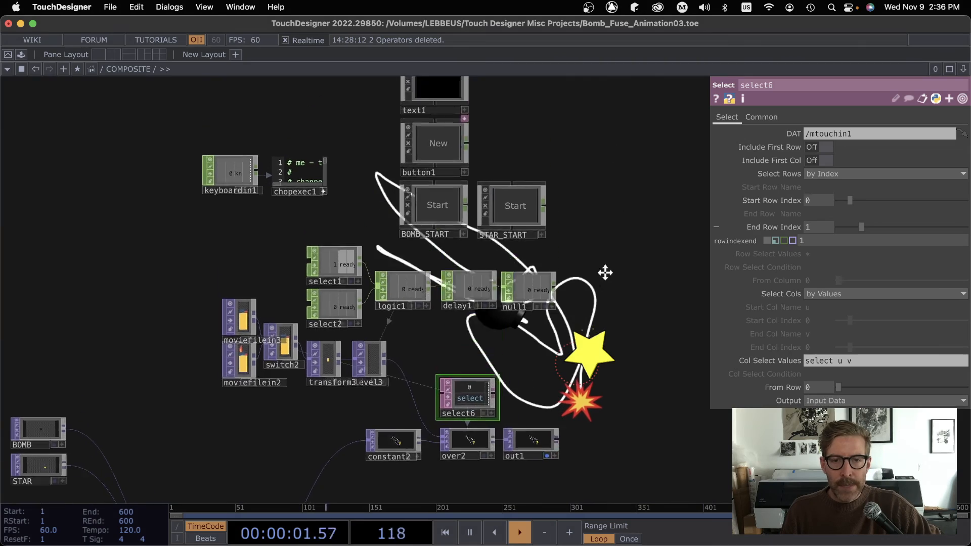
{"action": "scroll", "coordinate": [583, 261], "scroll_direction": "up", "scroll_amount": 3}
{"action": "scroll", "coordinate": [582, 261], "scroll_direction": "up", "scroll_amount": 3}
{"action": "left_click_drag", "start_coordinate": [583, 260], "coordinate": [265, 317]}
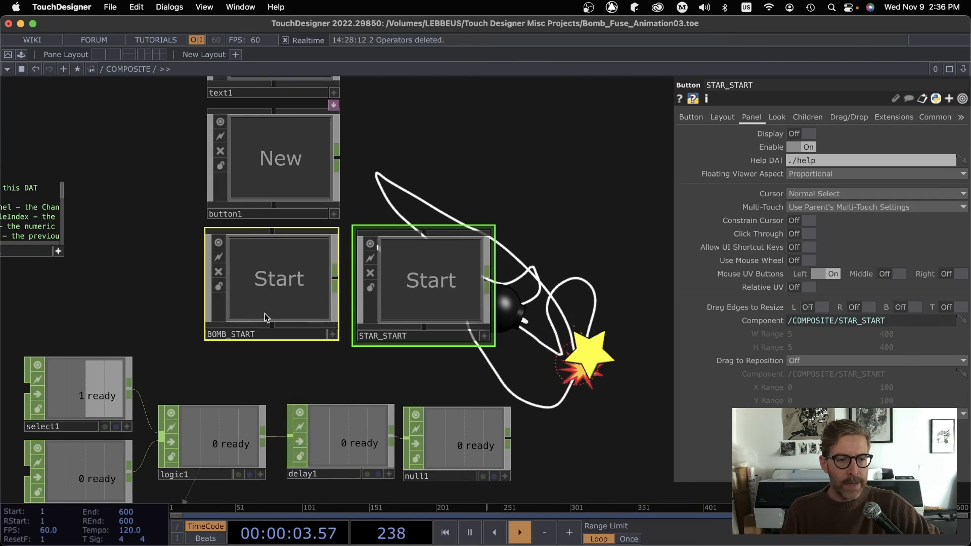
{"action": "scroll", "coordinate": [401, 386], "scroll_direction": "down", "scroll_amount": 3}
{"action": "scroll", "coordinate": [562, 392], "scroll_direction": "down", "scroll_amount": 3}
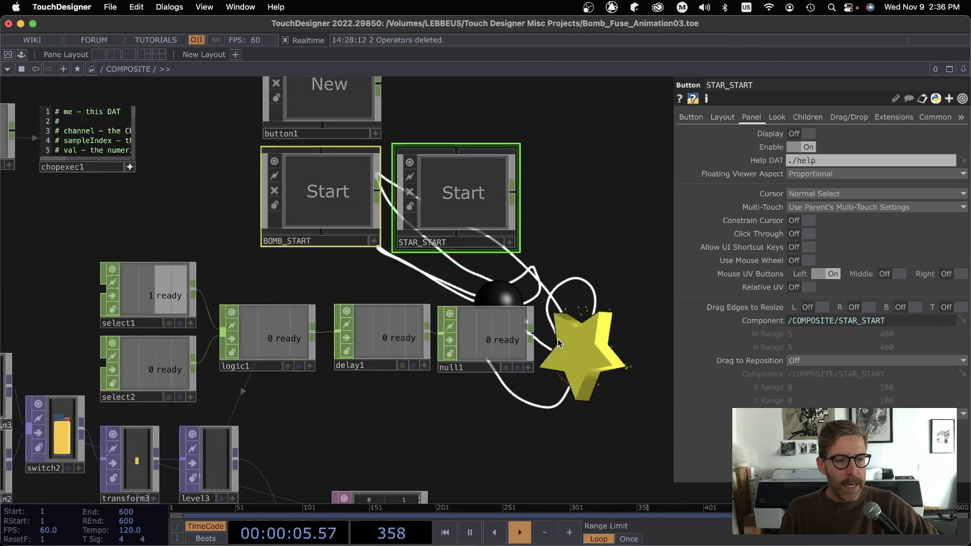
{"action": "scroll", "coordinate": [562, 391], "scroll_direction": "down", "scroll_amount": 3}
- Enter the STAR component and show timer1's parameters
{"action": "left_click_drag", "start_coordinate": [555, 351], "coordinate": [349, 174]}
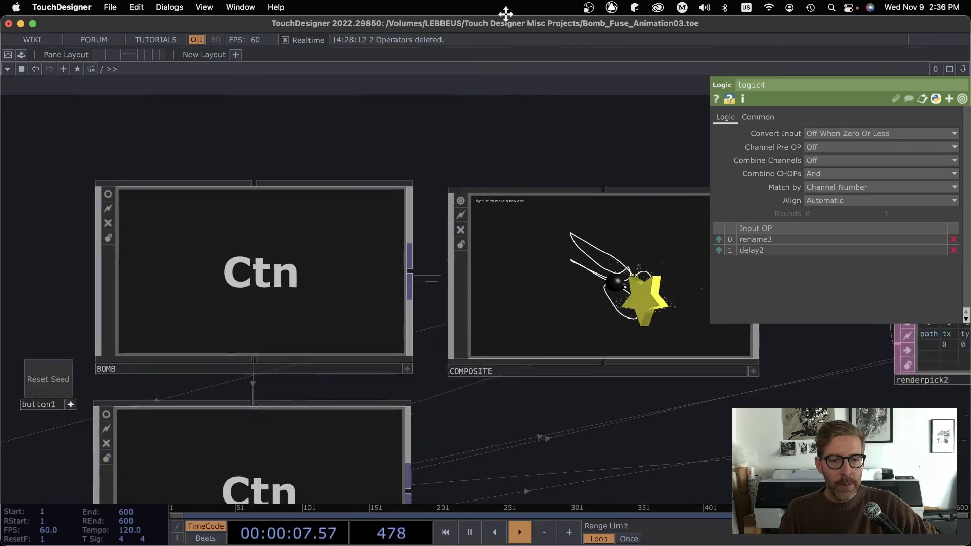
{"action": "left_click_drag", "start_coordinate": [531, 349], "coordinate": [267, 289]}
{"action": "scroll", "coordinate": [267, 289], "scroll_direction": "up", "scroll_amount": 5}
{"action": "left_click", "coordinate": [216, 311]}
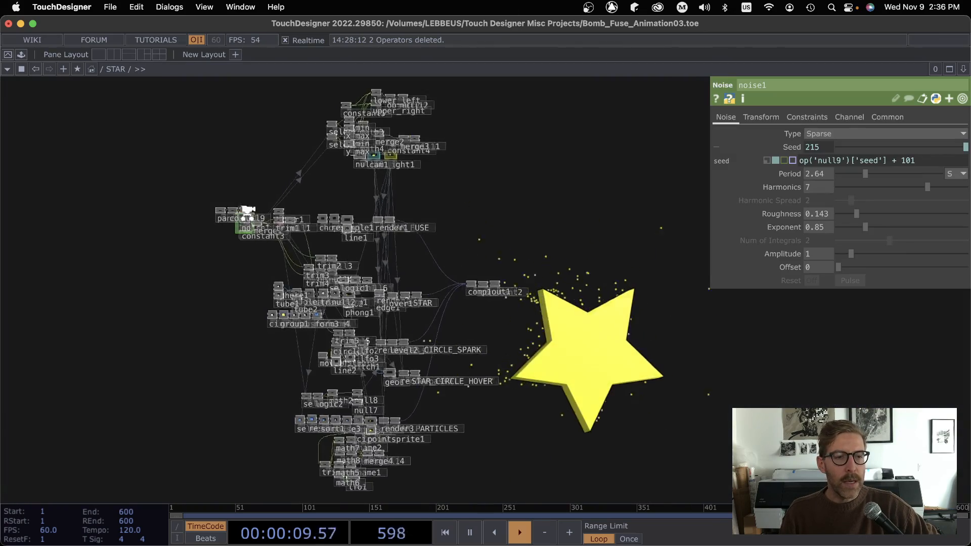
{"action": "scroll", "coordinate": [279, 284], "scroll_direction": "up", "scroll_amount": 5}
{"action": "scroll", "coordinate": [279, 284], "scroll_direction": "up", "scroll_amount": 3}
{"action": "scroll", "coordinate": [456, 266], "scroll_direction": "up", "scroll_amount": 5}
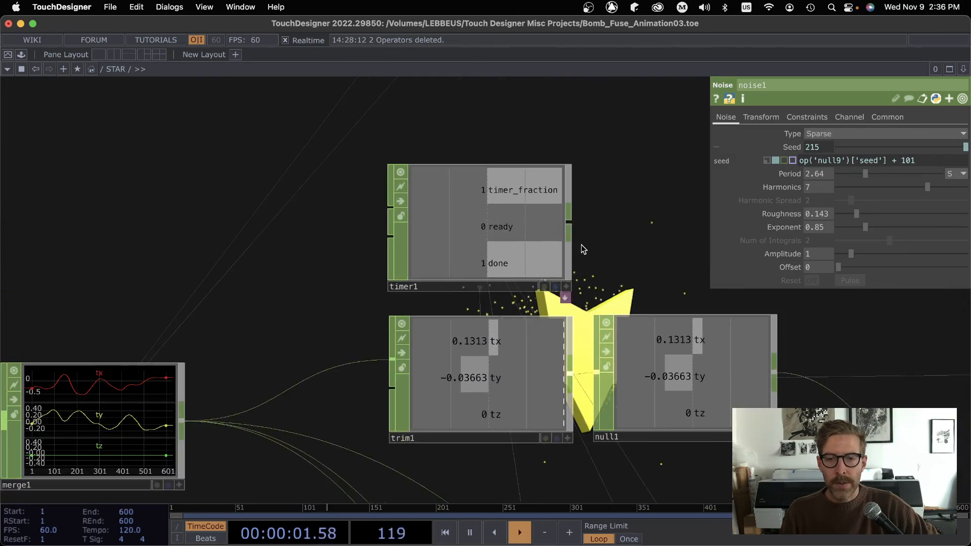
{"action": "left_click", "coordinate": [448, 214]}
{"action": "scroll", "coordinate": [337, 237], "scroll_direction": "down", "scroll_amount": 1}
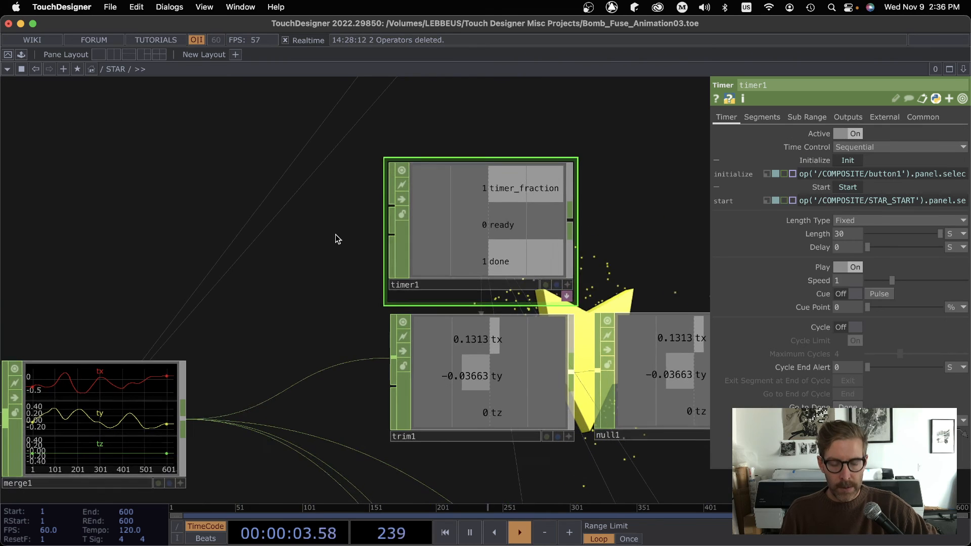
{"action": "left_click_drag", "start_coordinate": [329, 256], "coordinate": [499, 259]}
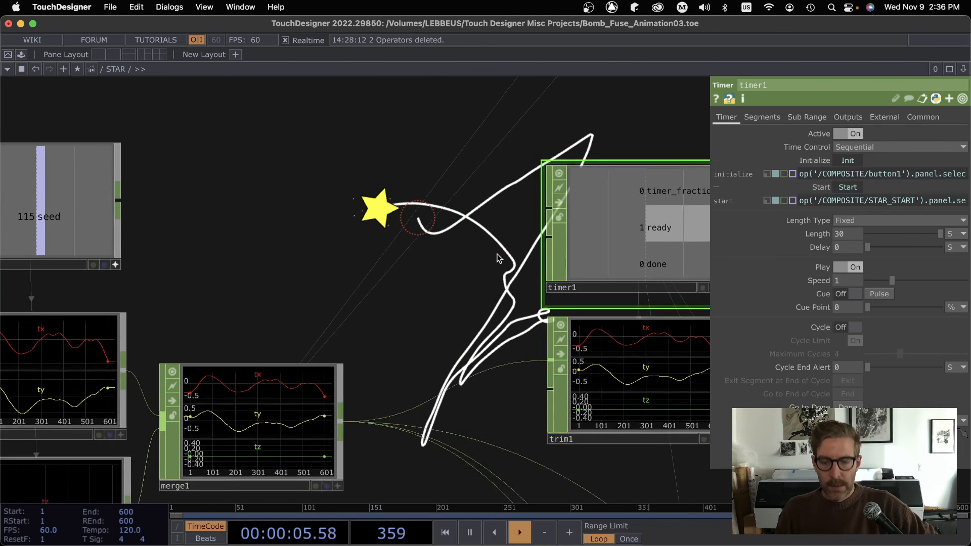
{"action": "key", "text": "p"}
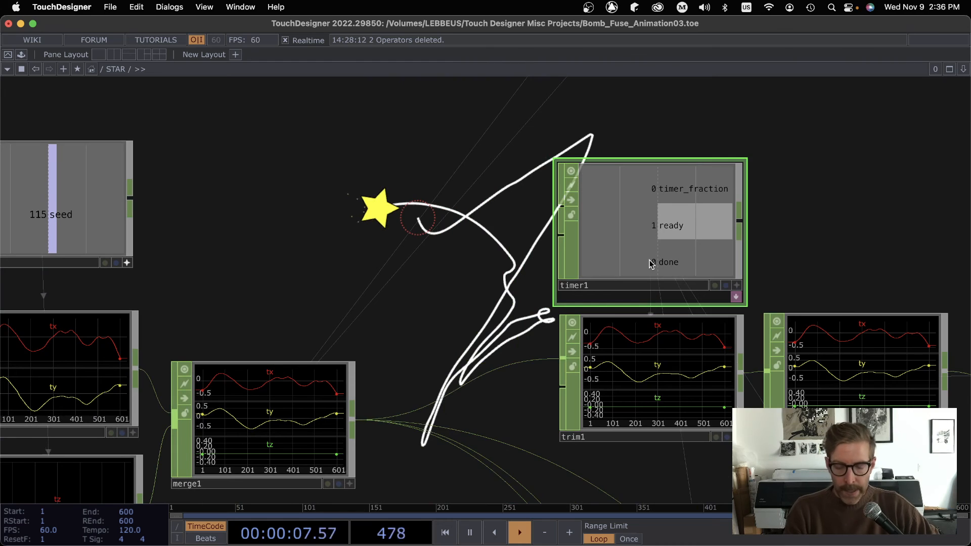
{"action": "key", "text": "p"}
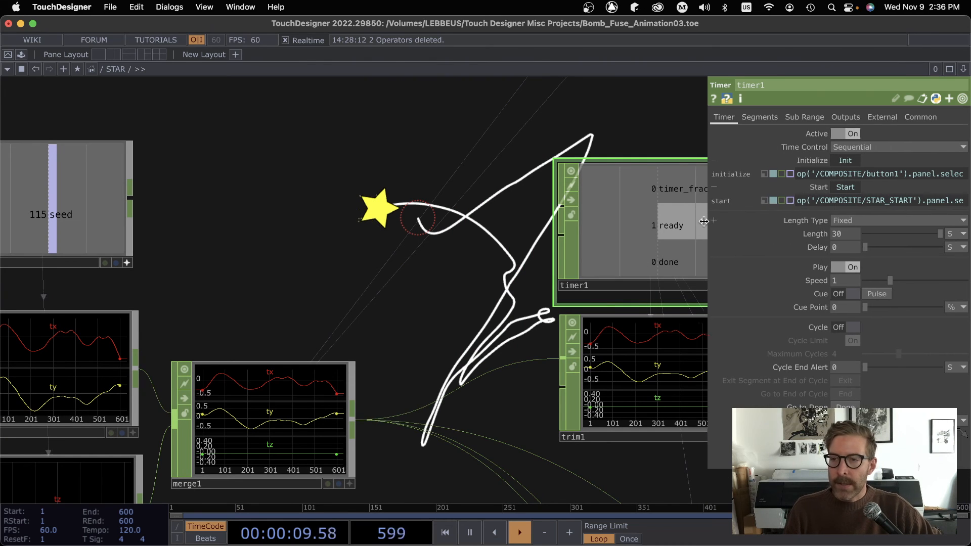
- Widen the parameter dialog to read timer1's full Start expression referencing STAR_START
{"action": "left_click_drag", "start_coordinate": [713, 222], "coordinate": [373, 221]}
{"action": "left_click_drag", "start_coordinate": [650, 199], "coordinate": [454, 204]}
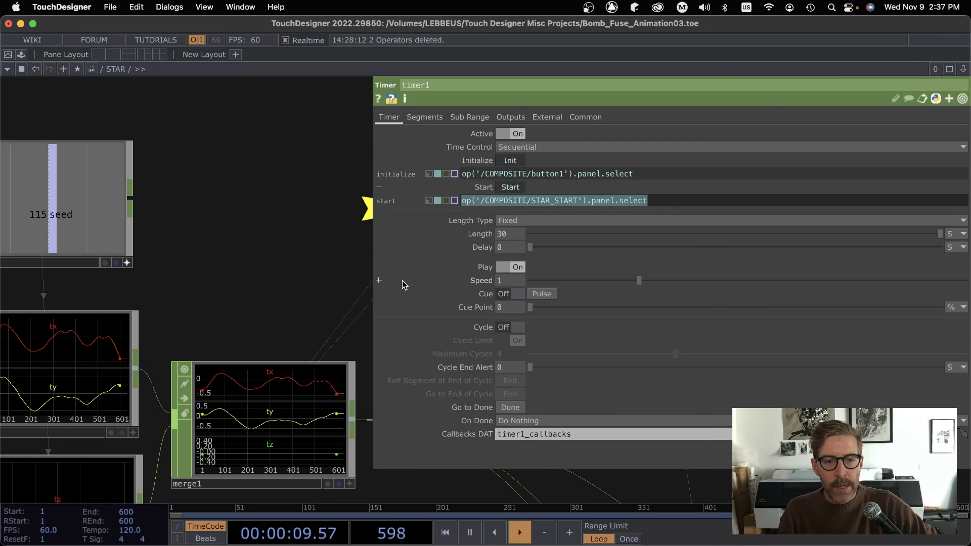
{"action": "left_click_drag", "start_coordinate": [374, 310], "coordinate": [707, 304]}
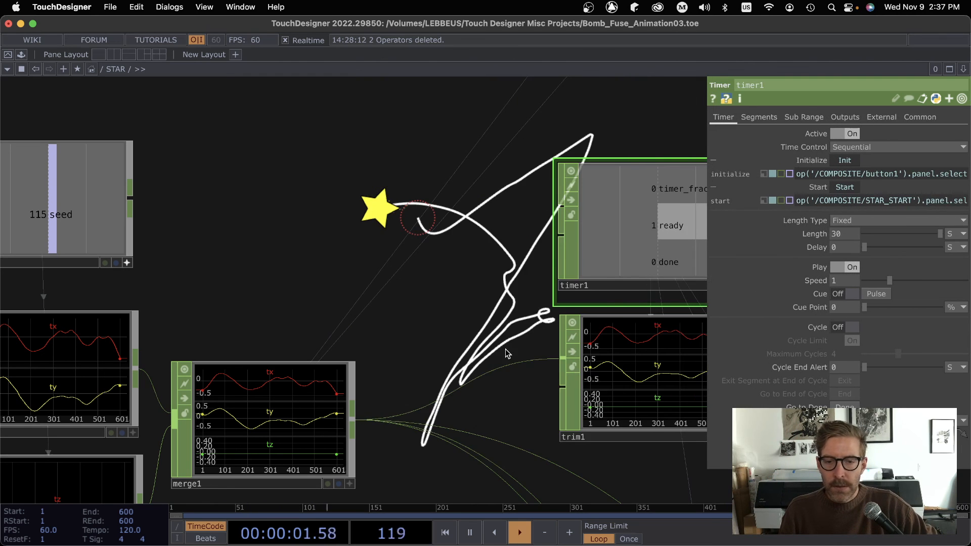
- Select trim1 to see its start following timer1's timer_fraction
{"action": "mouse_move", "coordinate": [486, 318]}
{"action": "left_mouse_down"}
{"action": "mouse_move", "coordinate": [182, 395]}
{"action": "mouse_move", "coordinate": [171, 436]}
{"action": "left_mouse_up"}
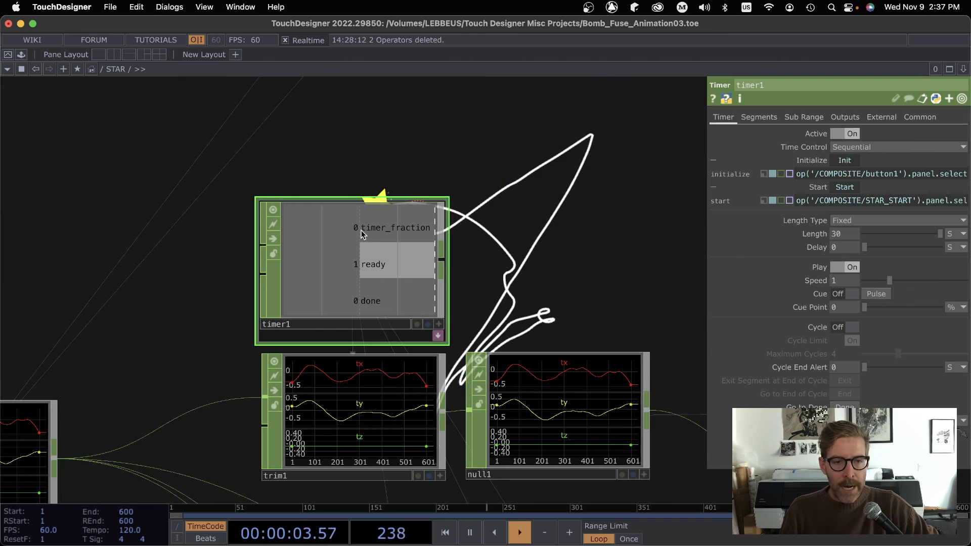
{"action": "left_click", "coordinate": [367, 391]}
{"action": "left_click_drag", "start_coordinate": [470, 395], "coordinate": [454, 282]}
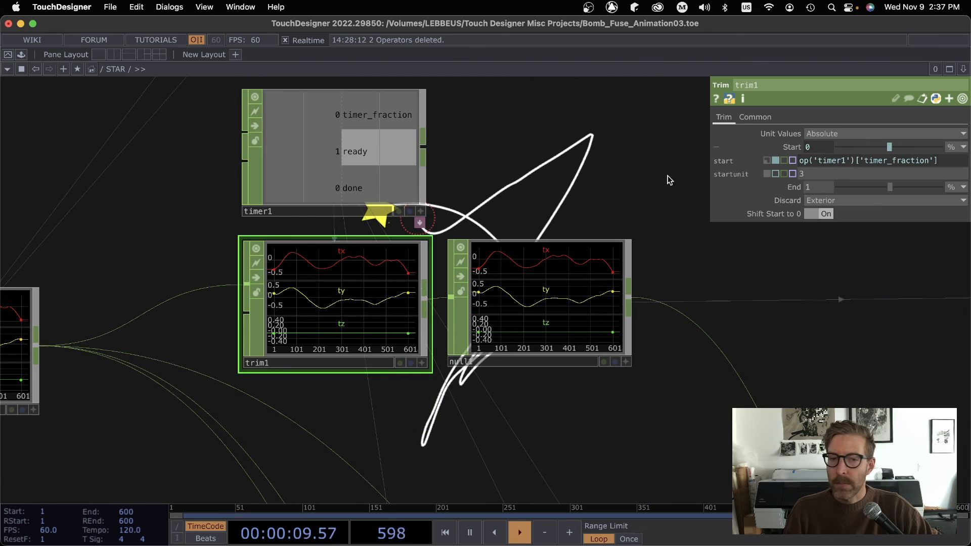
- Exit the STAR component to the root and frame the BOMB, STAR, COMPOSITE and touch-input nodes
{"action": "left_click_drag", "start_coordinate": [501, 203], "coordinate": [394, 299]}
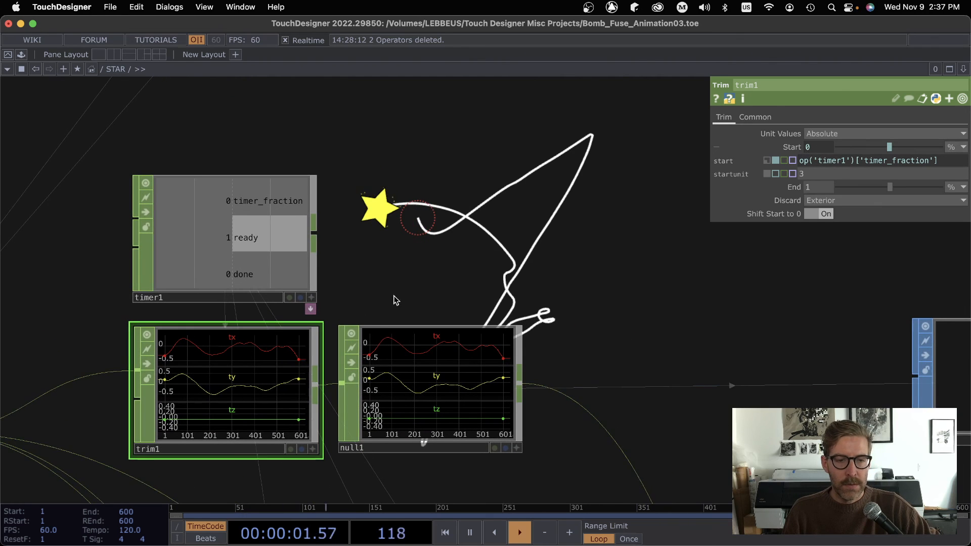
{"action": "scroll", "coordinate": [543, 302], "scroll_direction": "down", "scroll_amount": 4}
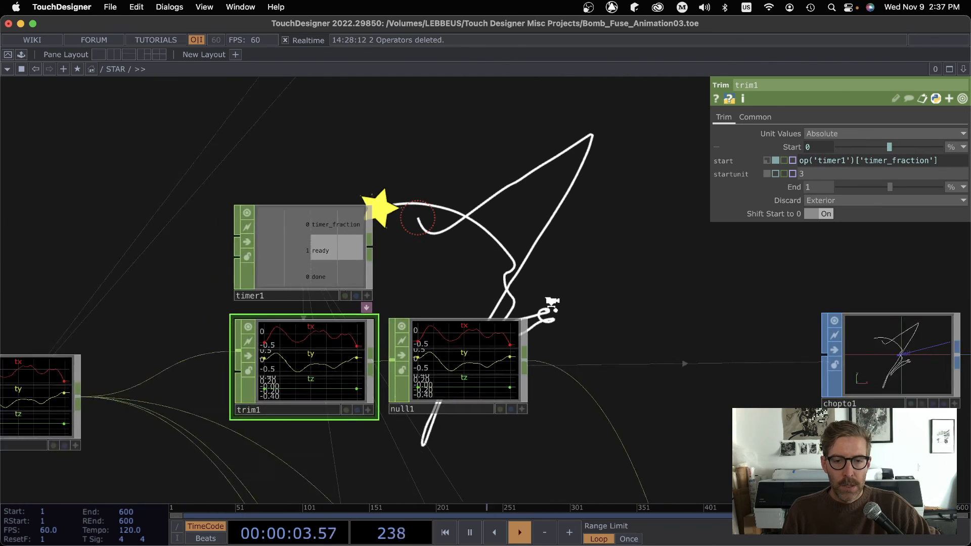
{"action": "scroll", "coordinate": [543, 301], "scroll_direction": "down", "scroll_amount": 2}
{"action": "key", "text": "p"}
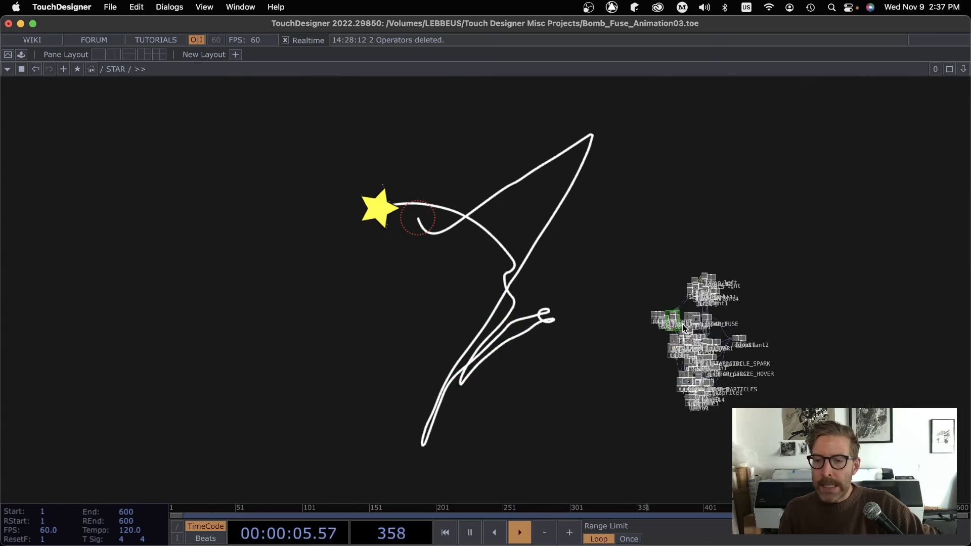
{"action": "key", "text": "u"}
{"action": "scroll", "coordinate": [759, 342], "scroll_direction": "down", "scroll_amount": 4}
{"action": "scroll", "coordinate": [807, 365], "scroll_direction": "up", "scroll_amount": 4}
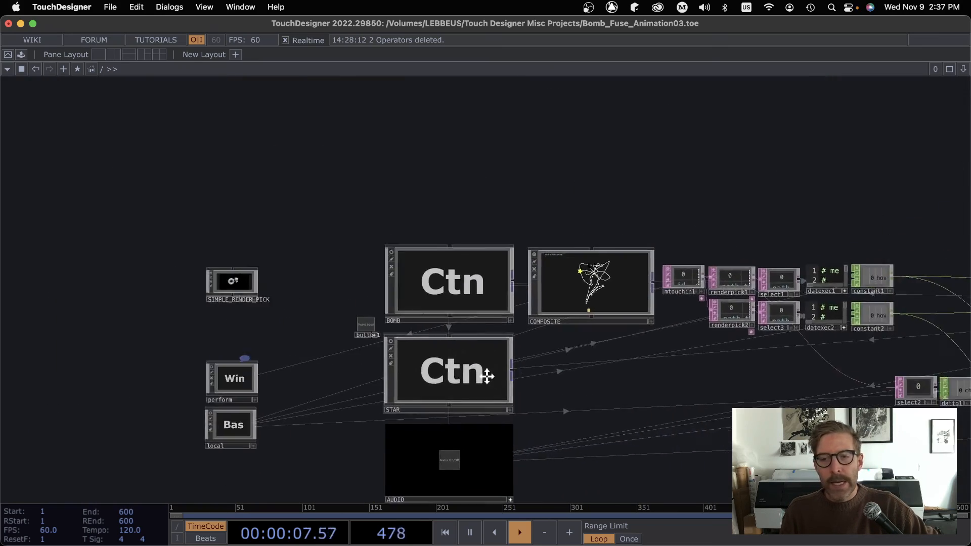
{"action": "left_click_drag", "start_coordinate": [758, 356], "coordinate": [360, 397]}
{"action": "scroll", "coordinate": [360, 396], "scroll_direction": "up", "scroll_amount": 1}
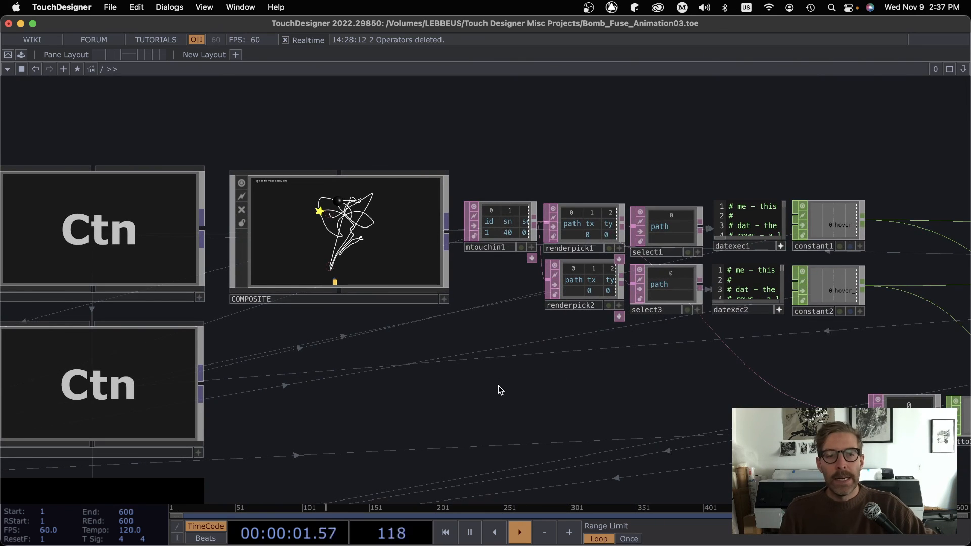
{"action": "left_click_drag", "start_coordinate": [498, 390], "coordinate": [573, 395]}
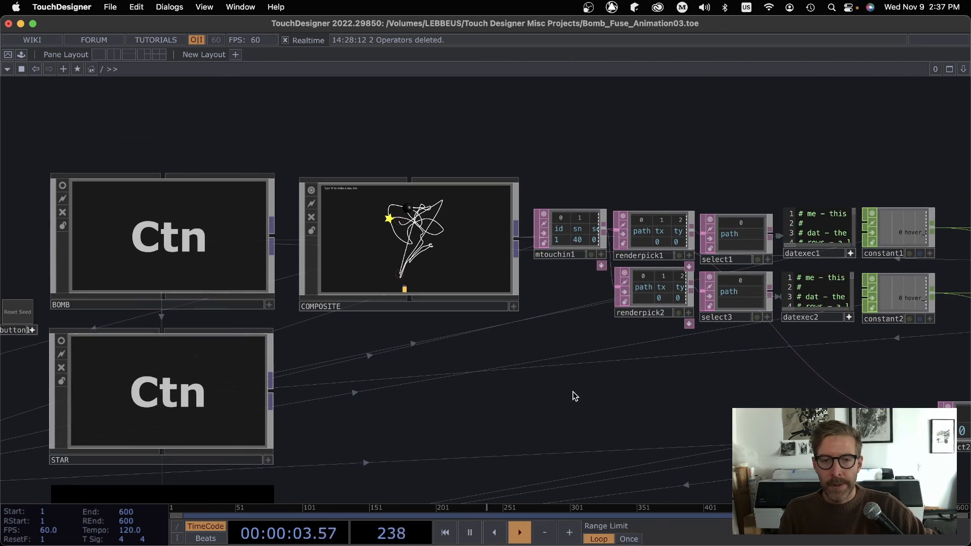